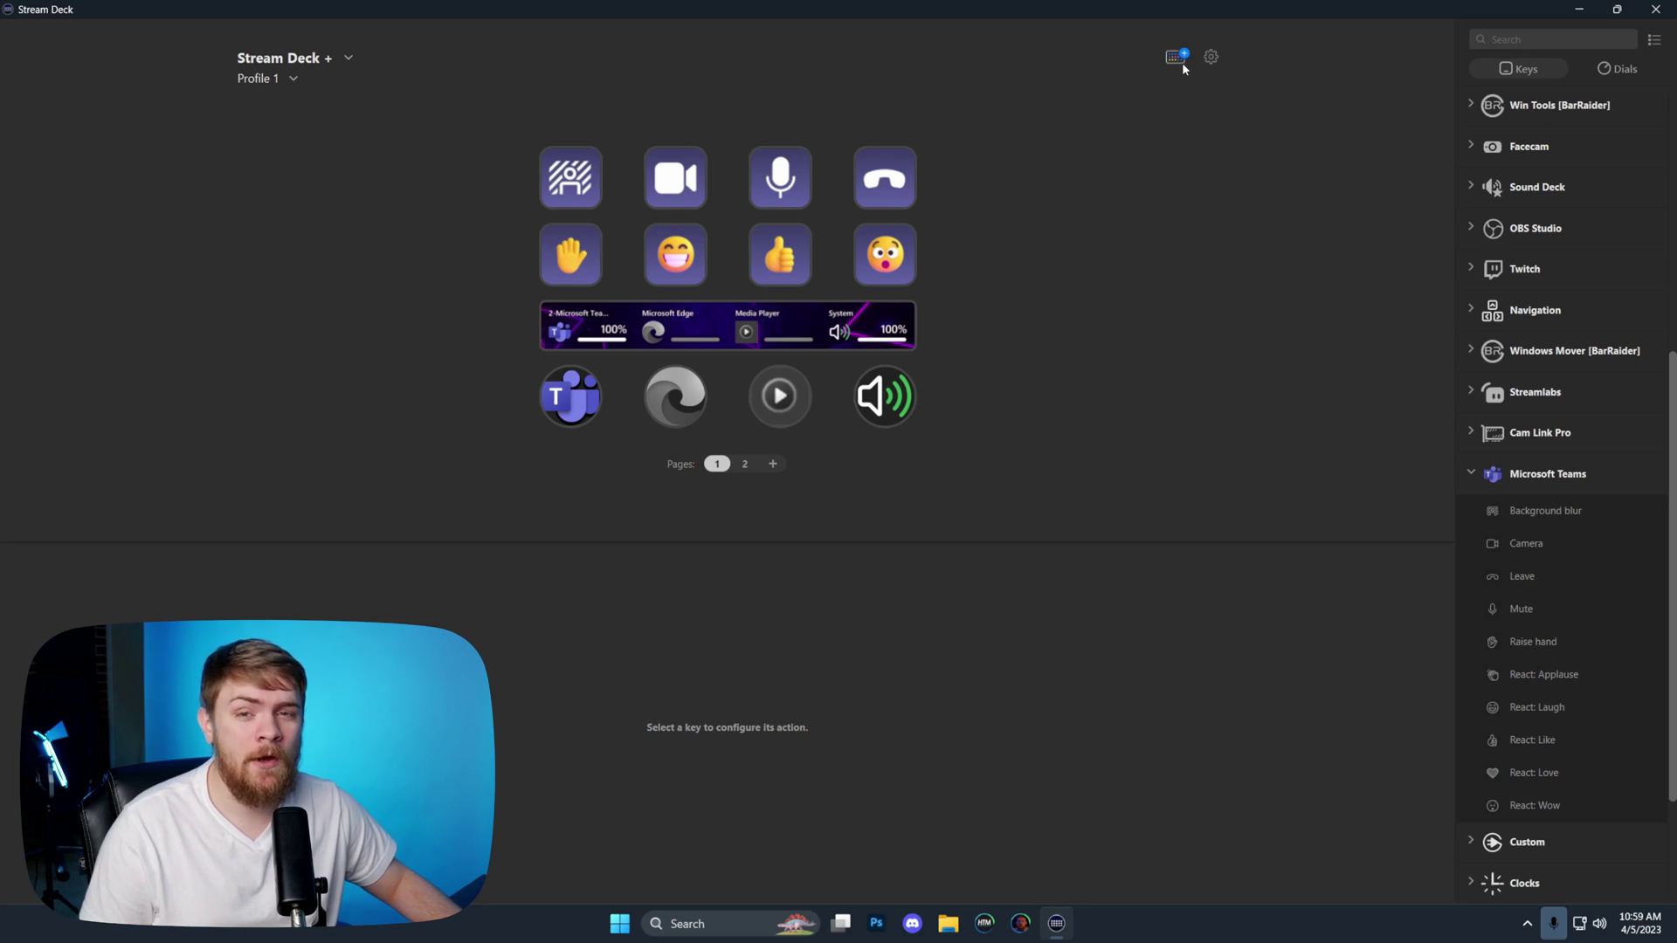
Browse the Stream Deck plugin store, then close it.
{"action": "left_click", "coordinate": [1178, 58]}
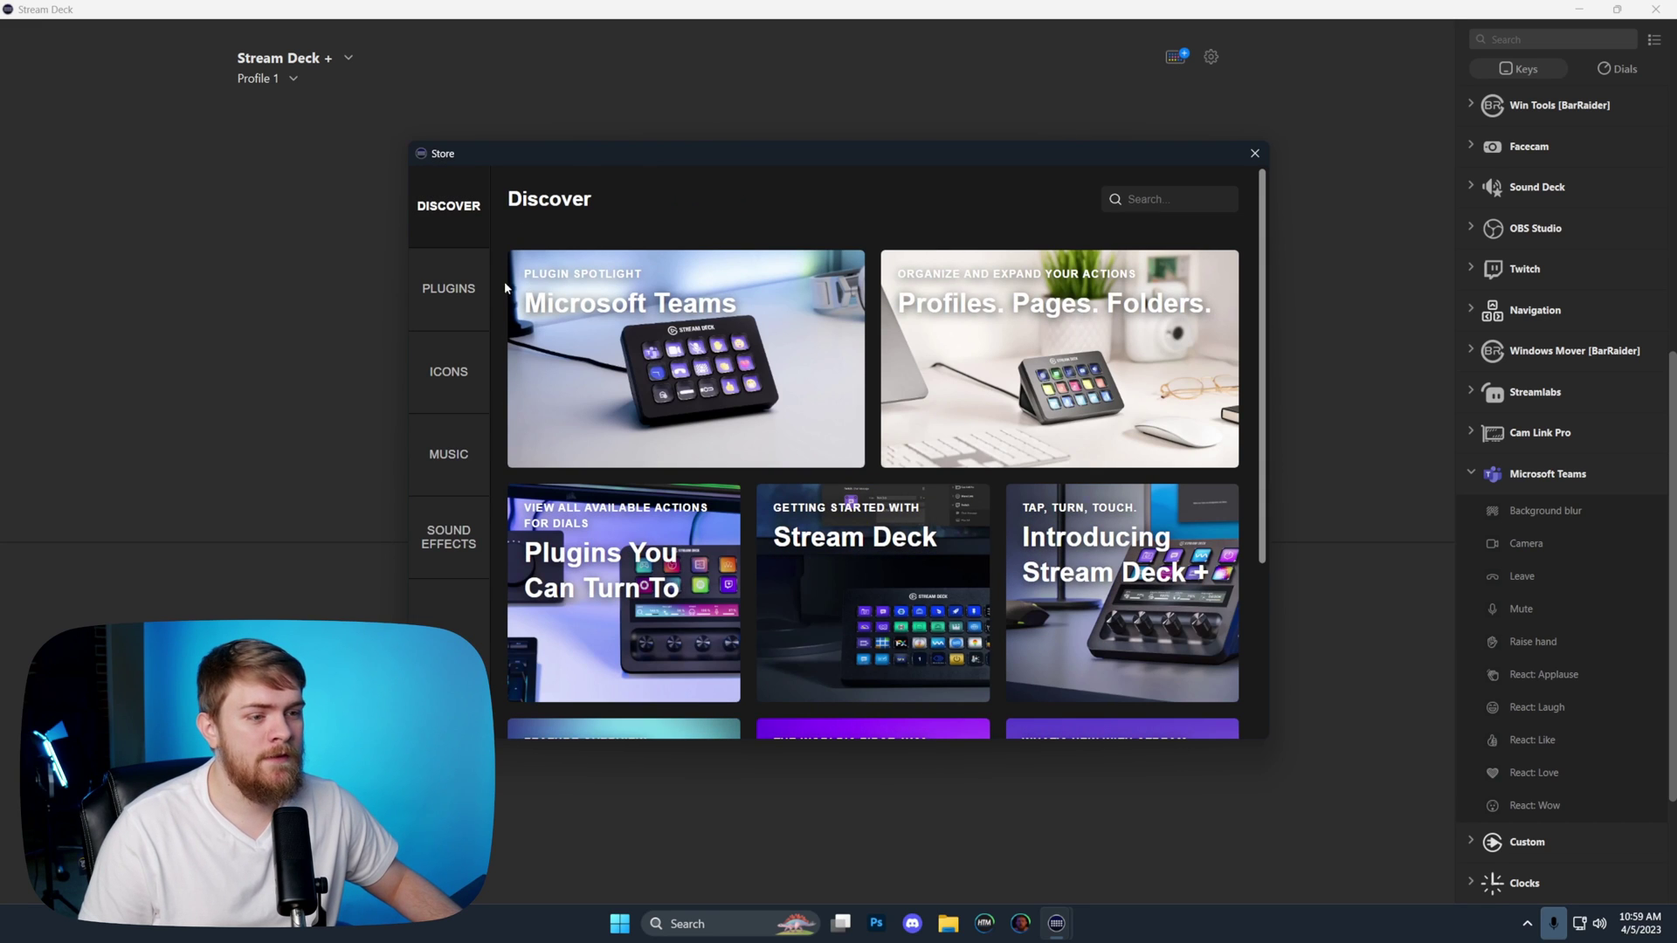
{"action": "left_click", "coordinate": [451, 290]}
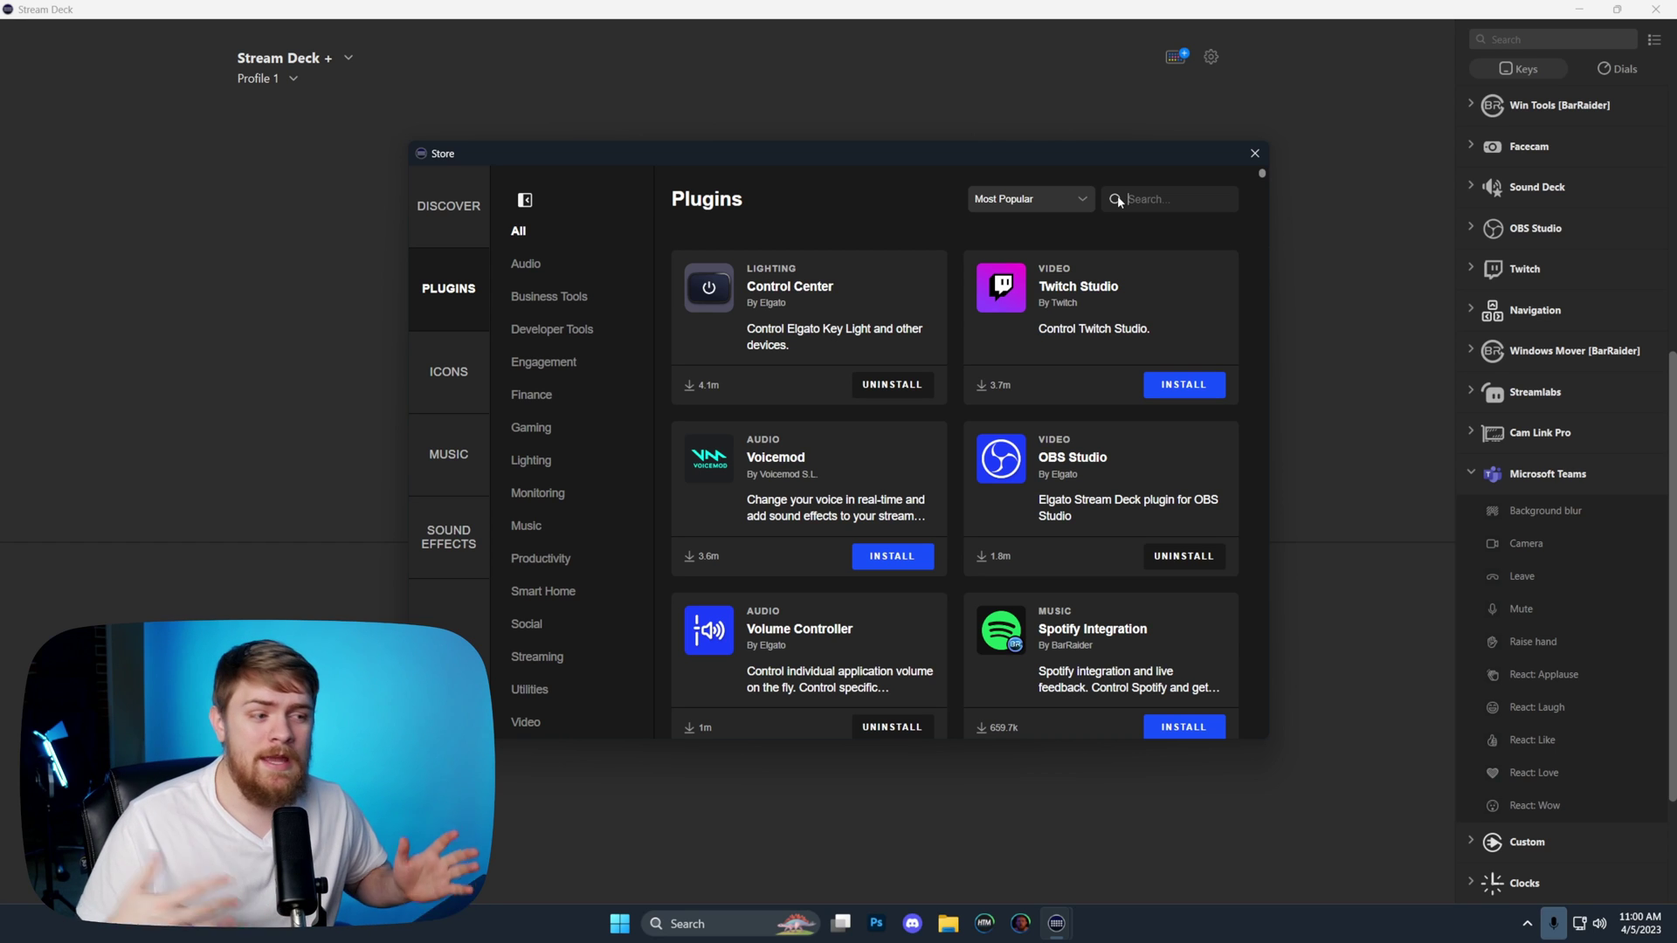
{"action": "left_click", "coordinate": [1254, 153]}
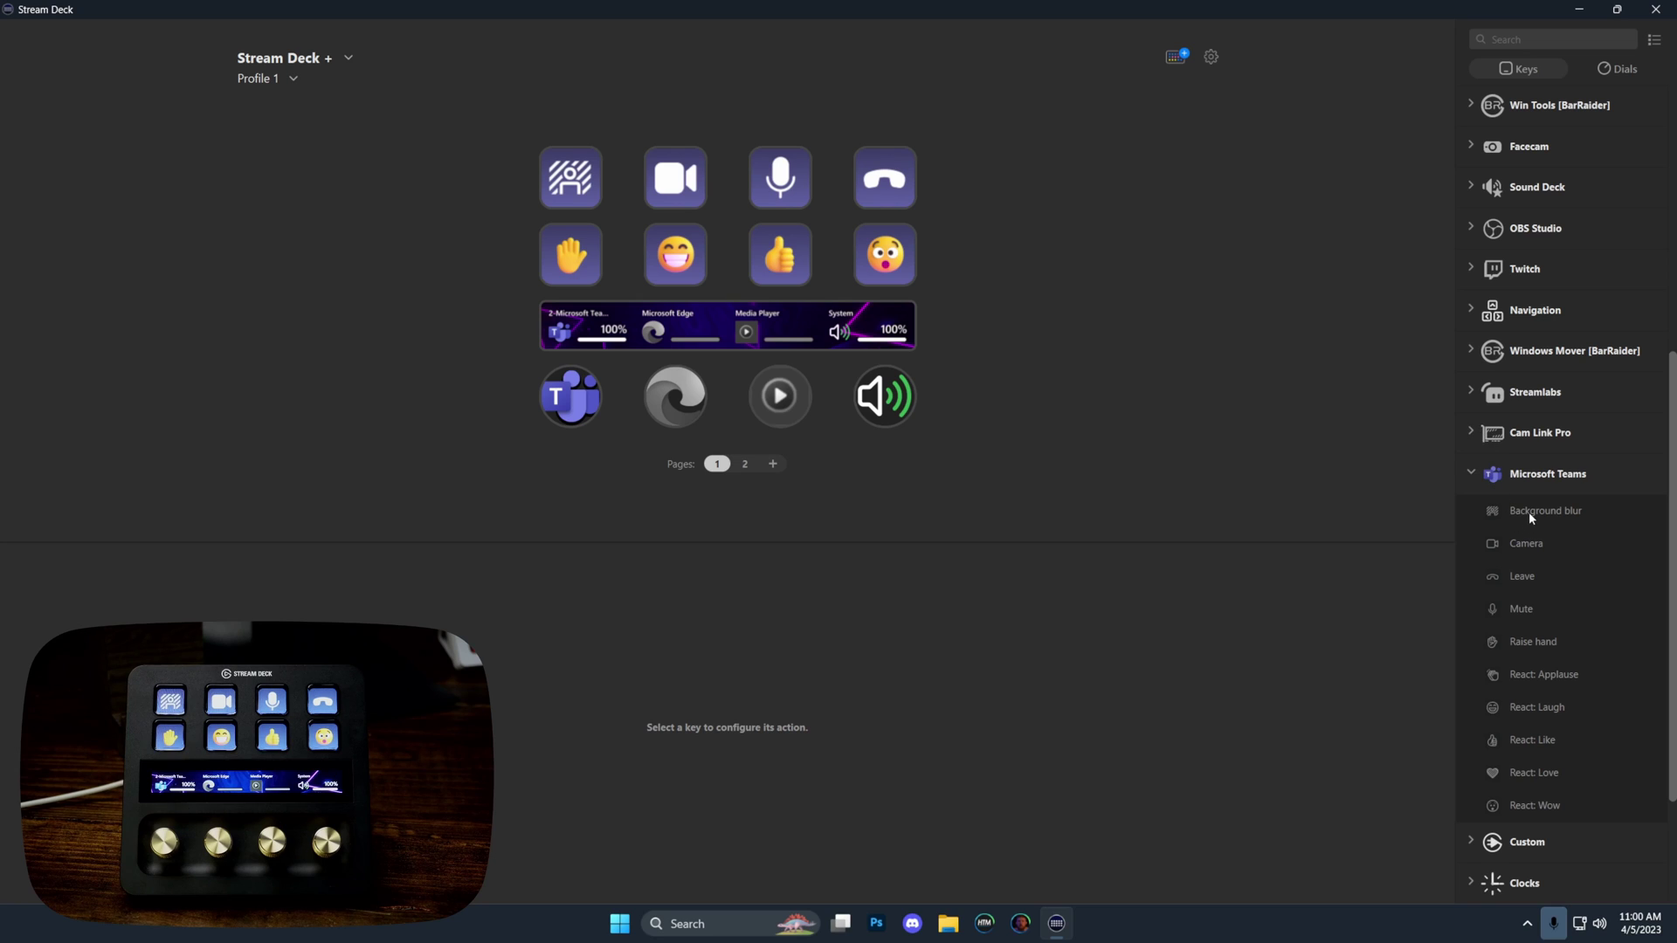
Reassign the first key to Microsoft Teams Background blur and maximize the Teams meeting window.
{"action": "right_click", "coordinate": [582, 197]}
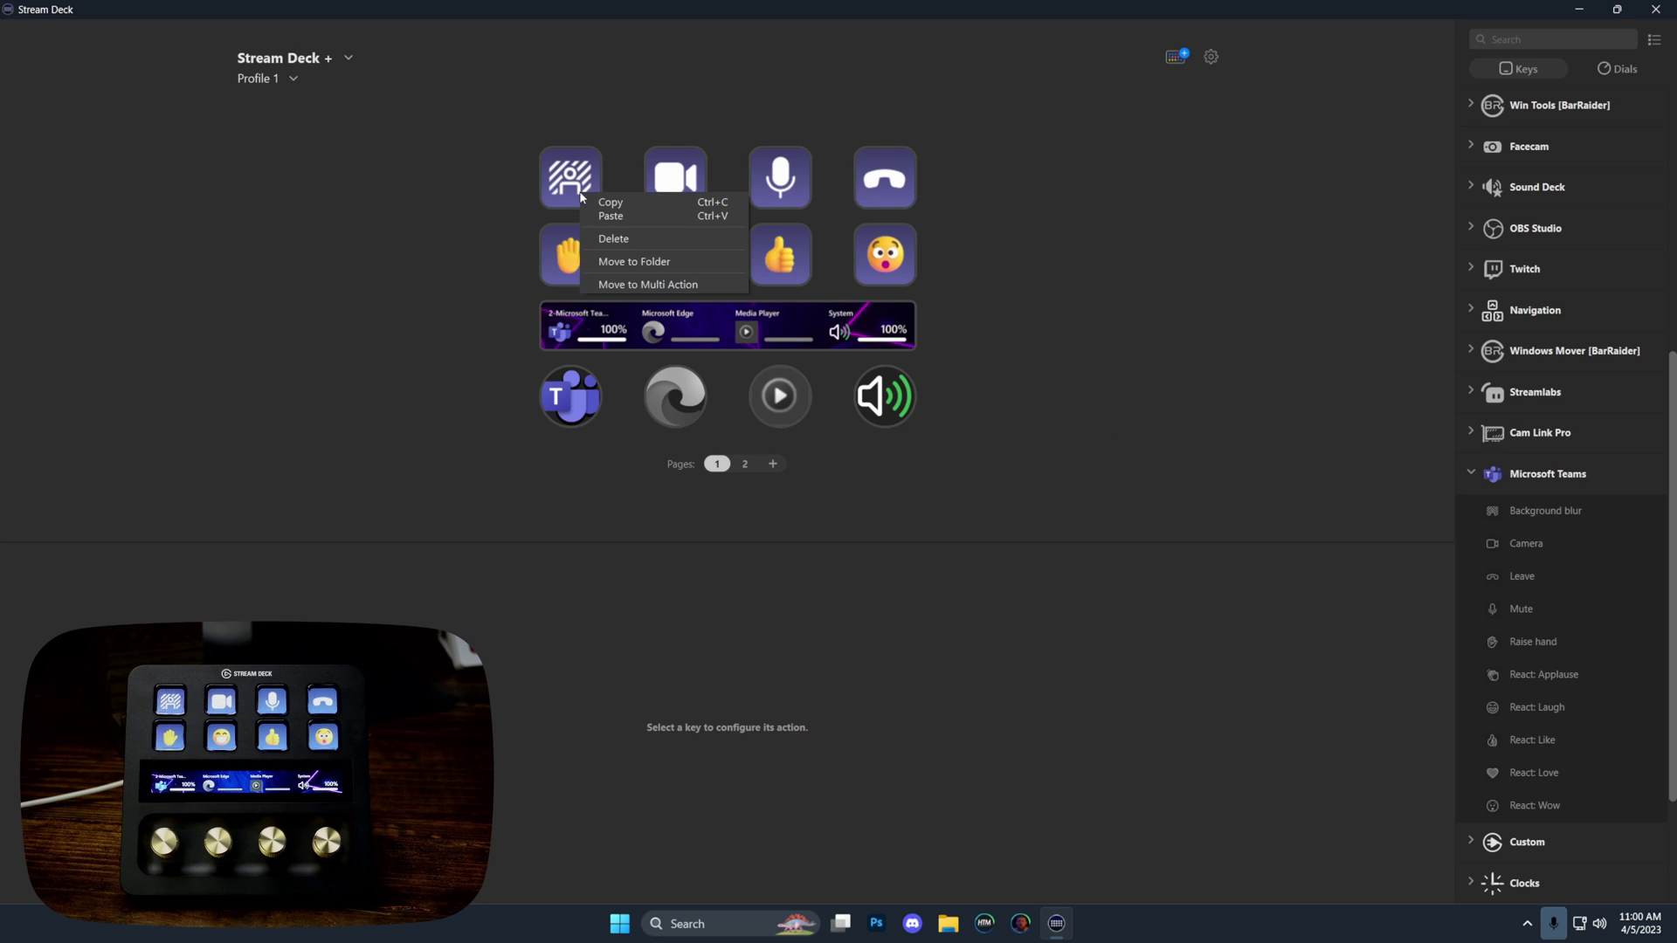
{"action": "left_click", "coordinate": [635, 239]}
{"action": "left_click", "coordinate": [859, 489]}
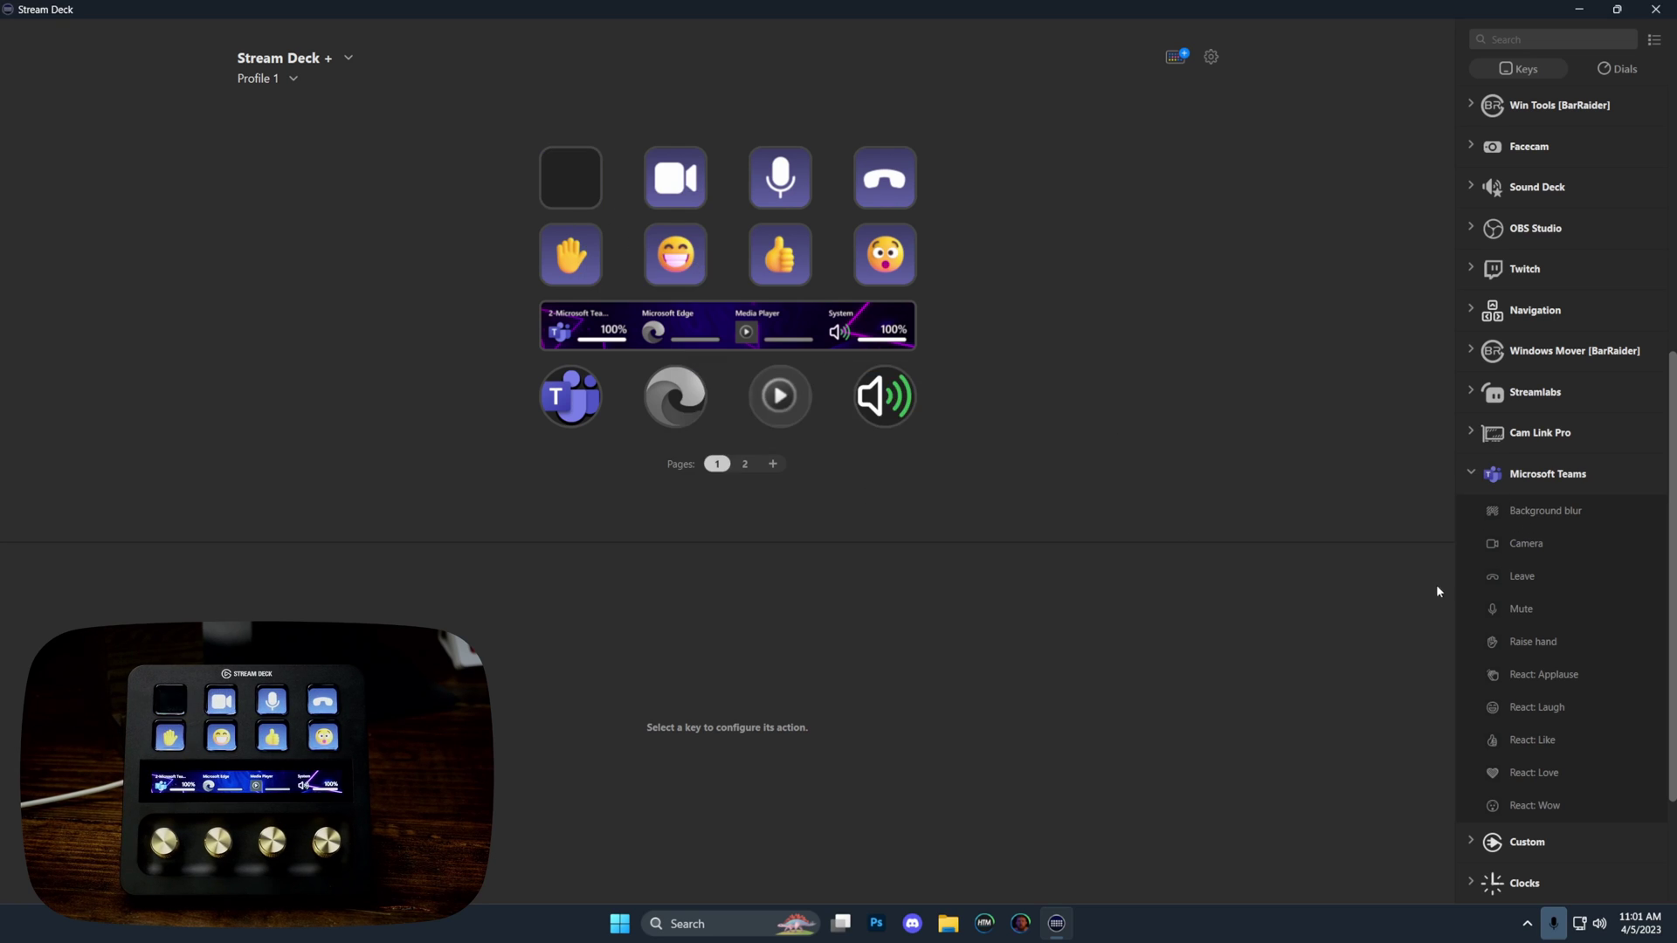
{"action": "left_click_drag", "start_coordinate": [1518, 515], "coordinate": [571, 179]}
{"action": "left_click", "coordinate": [1016, 455]}
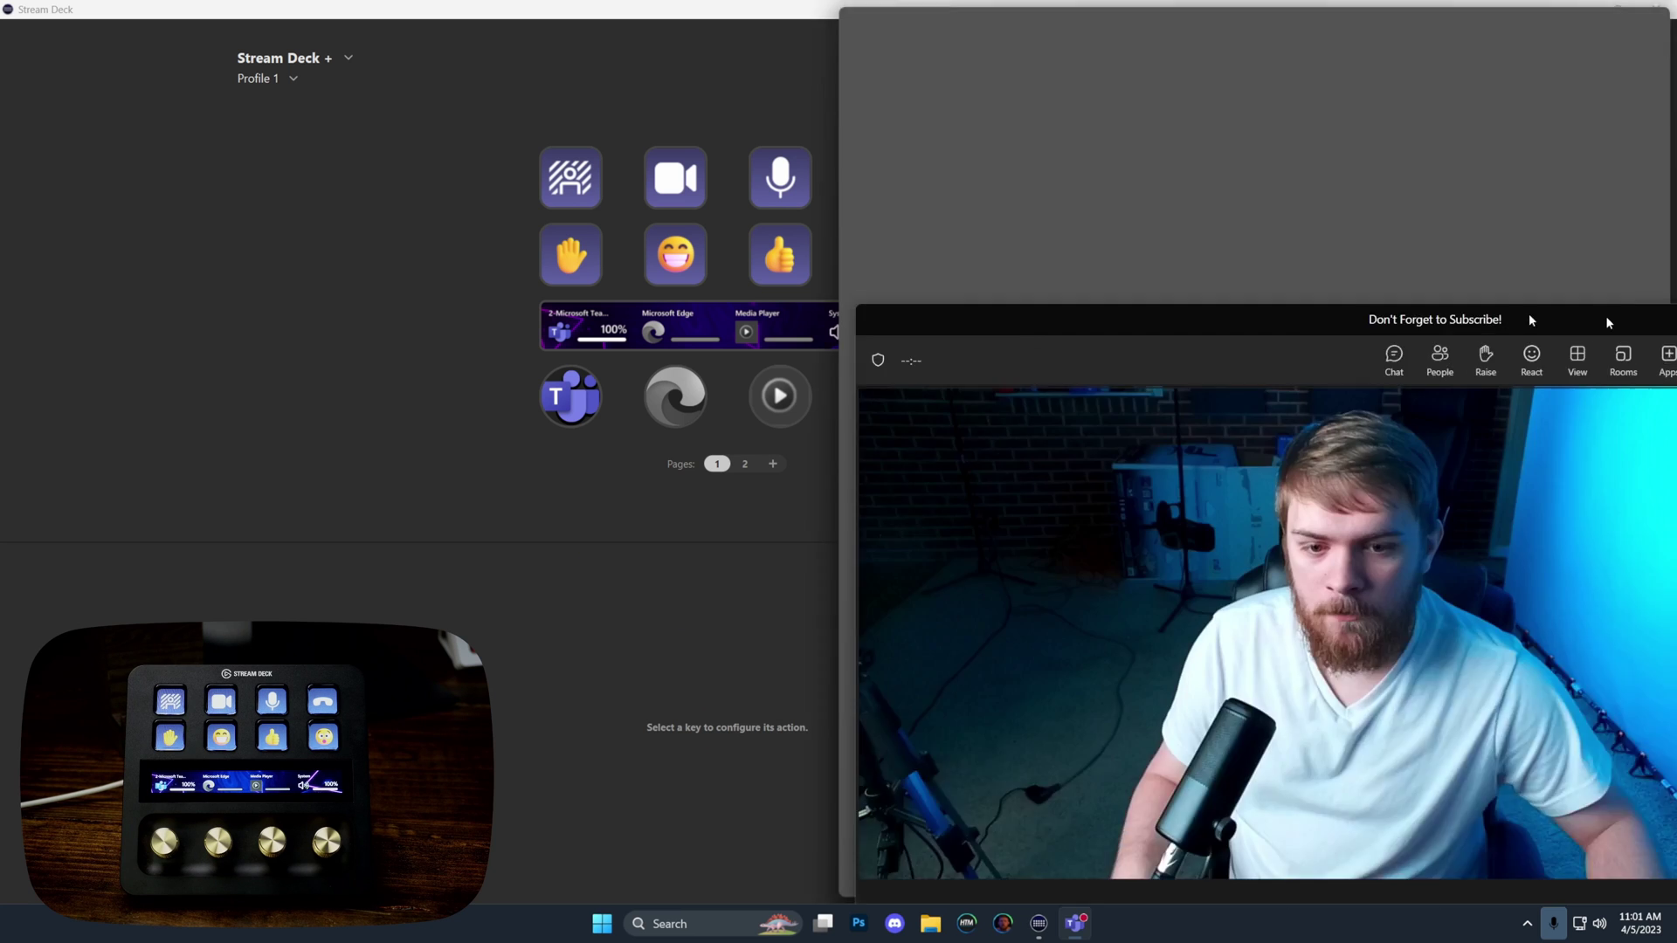
{"action": "left_click_drag", "start_coordinate": [1608, 321], "coordinate": [1066, 8]}
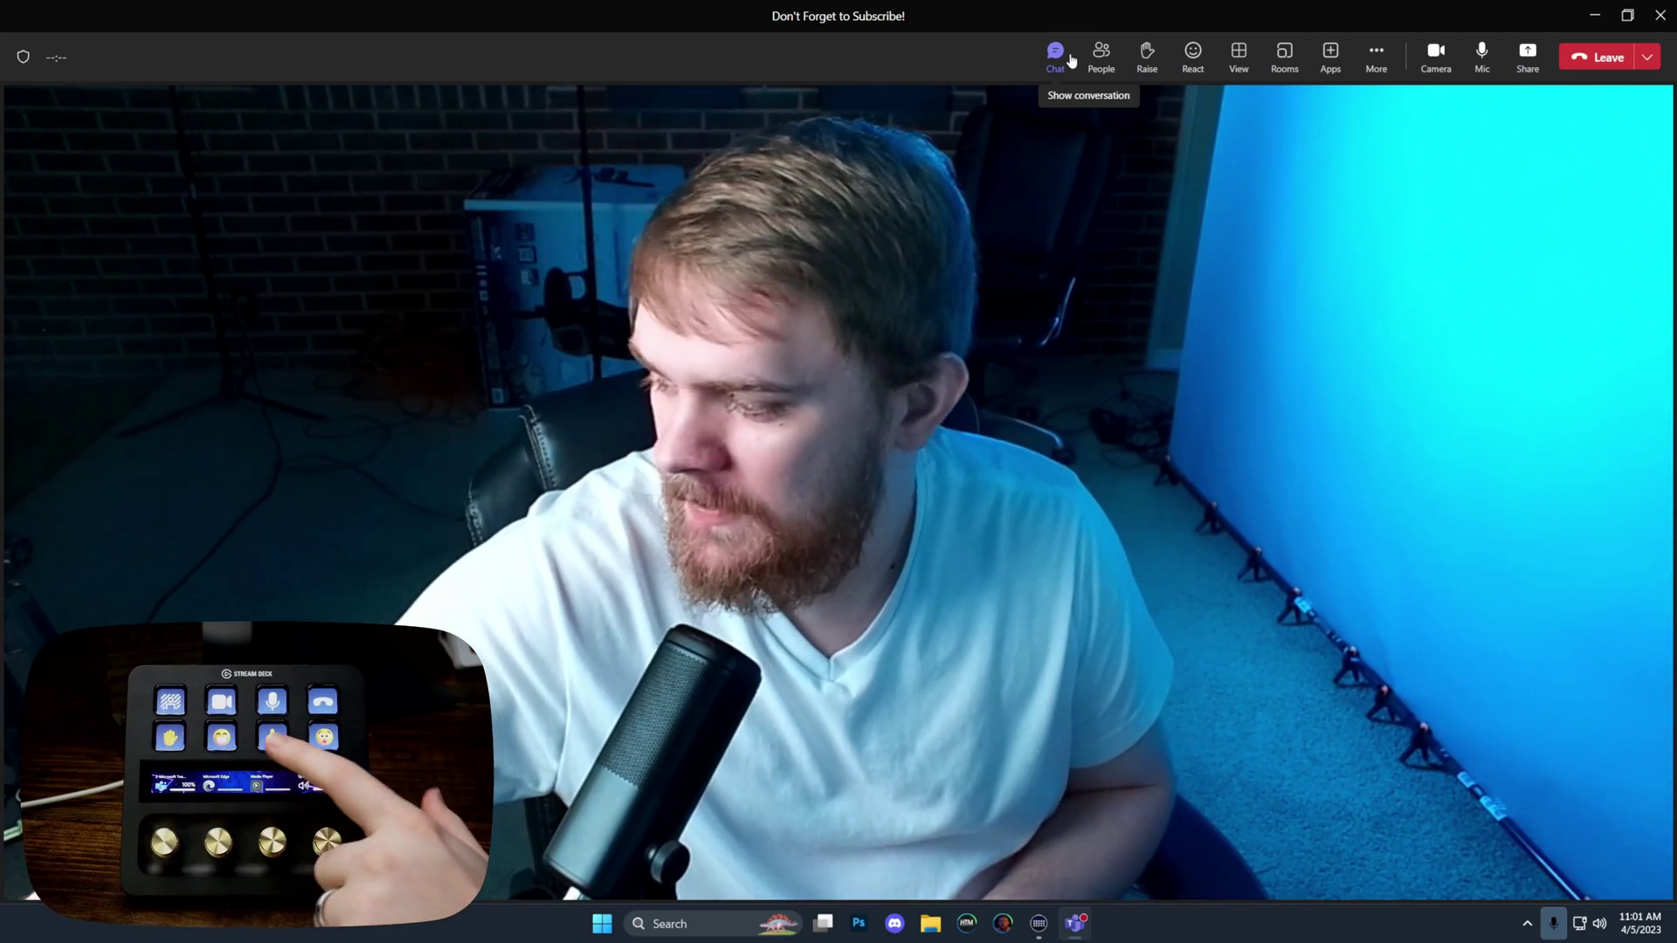
Toggle background blur on and off, then turn the camera off and back on.
{"action": "key", "text": "ctrl+shift+p"}
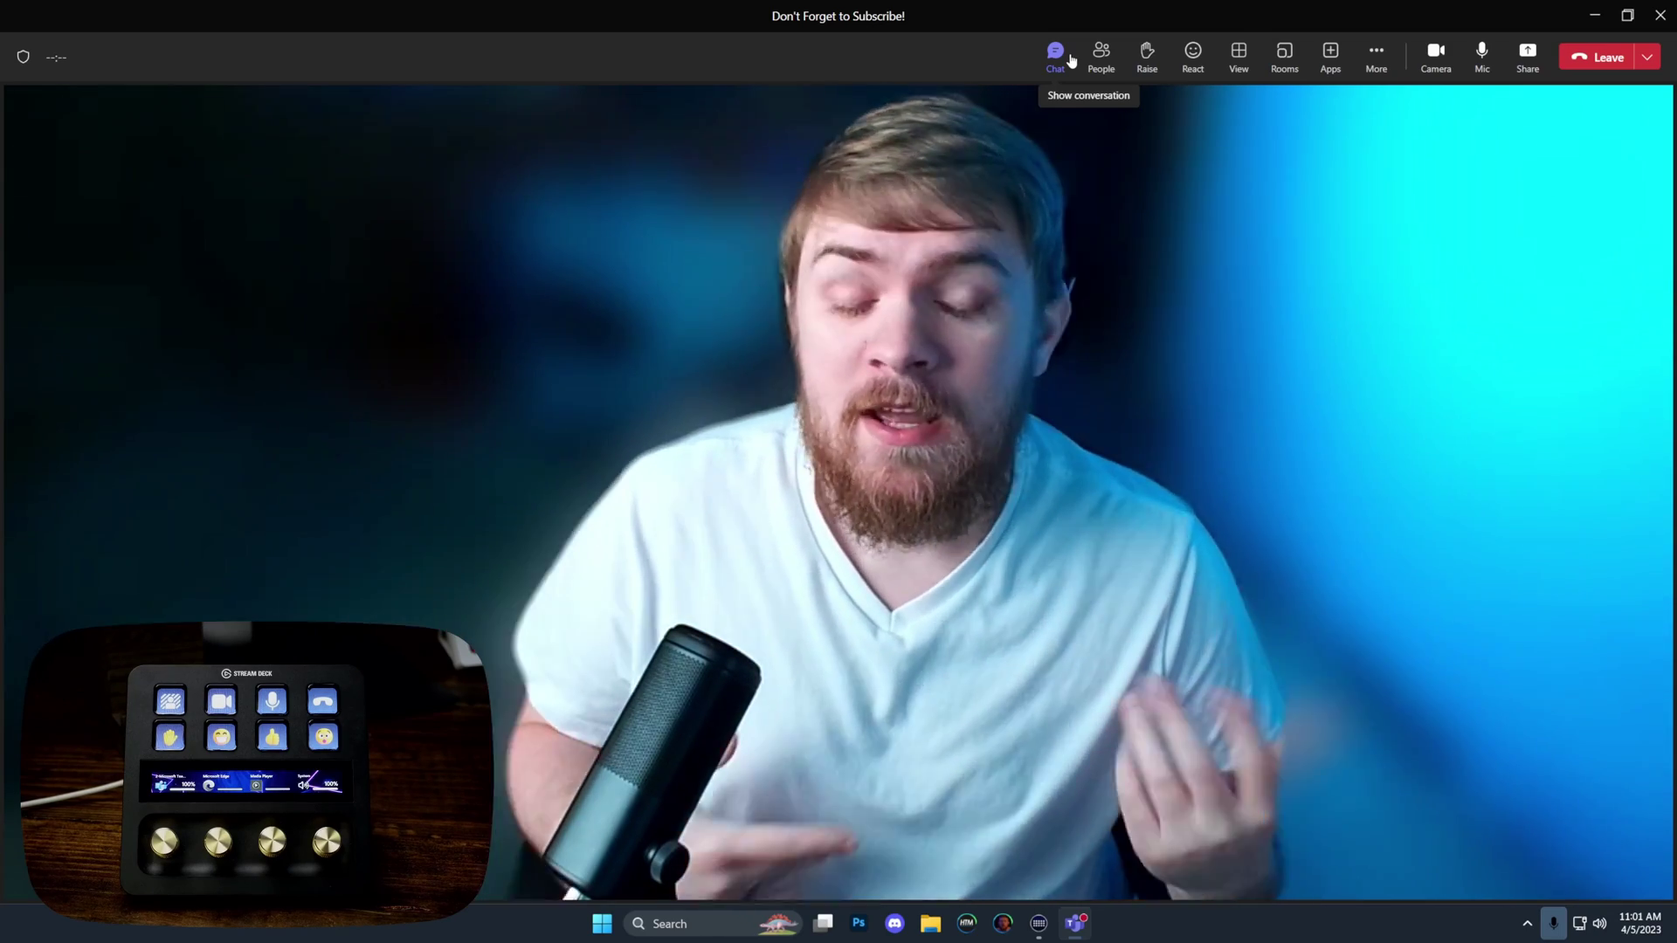
{"action": "key", "text": "ctrl+shift+p"}
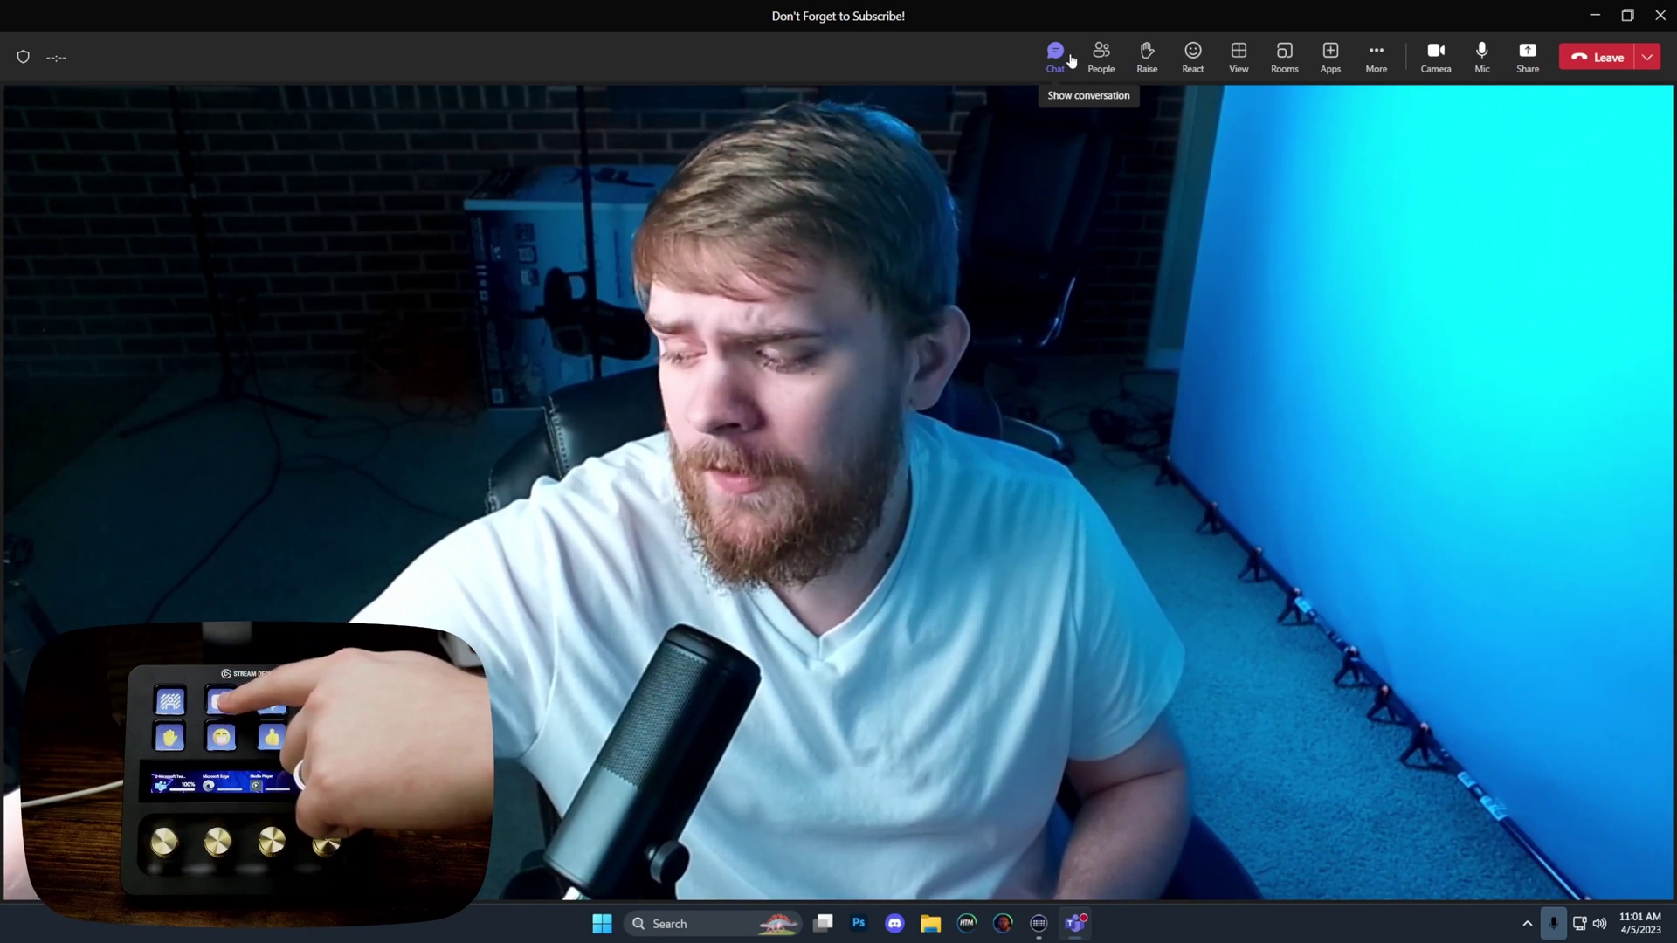
{"action": "key", "text": "ctrl+shift+o"}
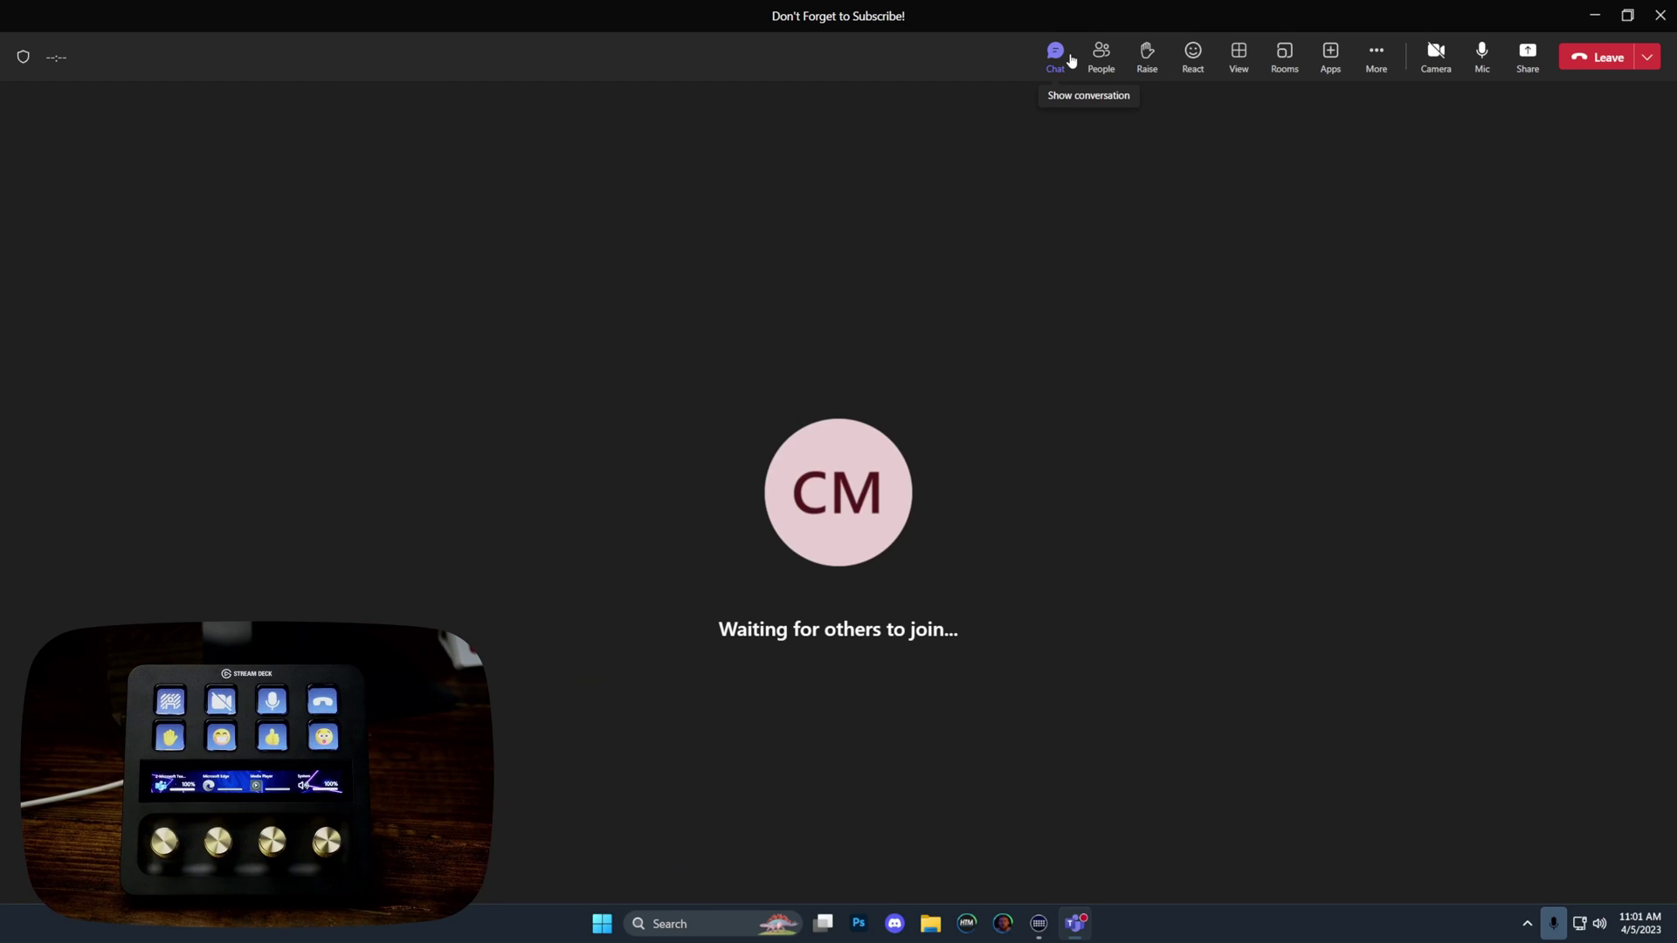
{"action": "key", "text": "ctrl+shift+o"}
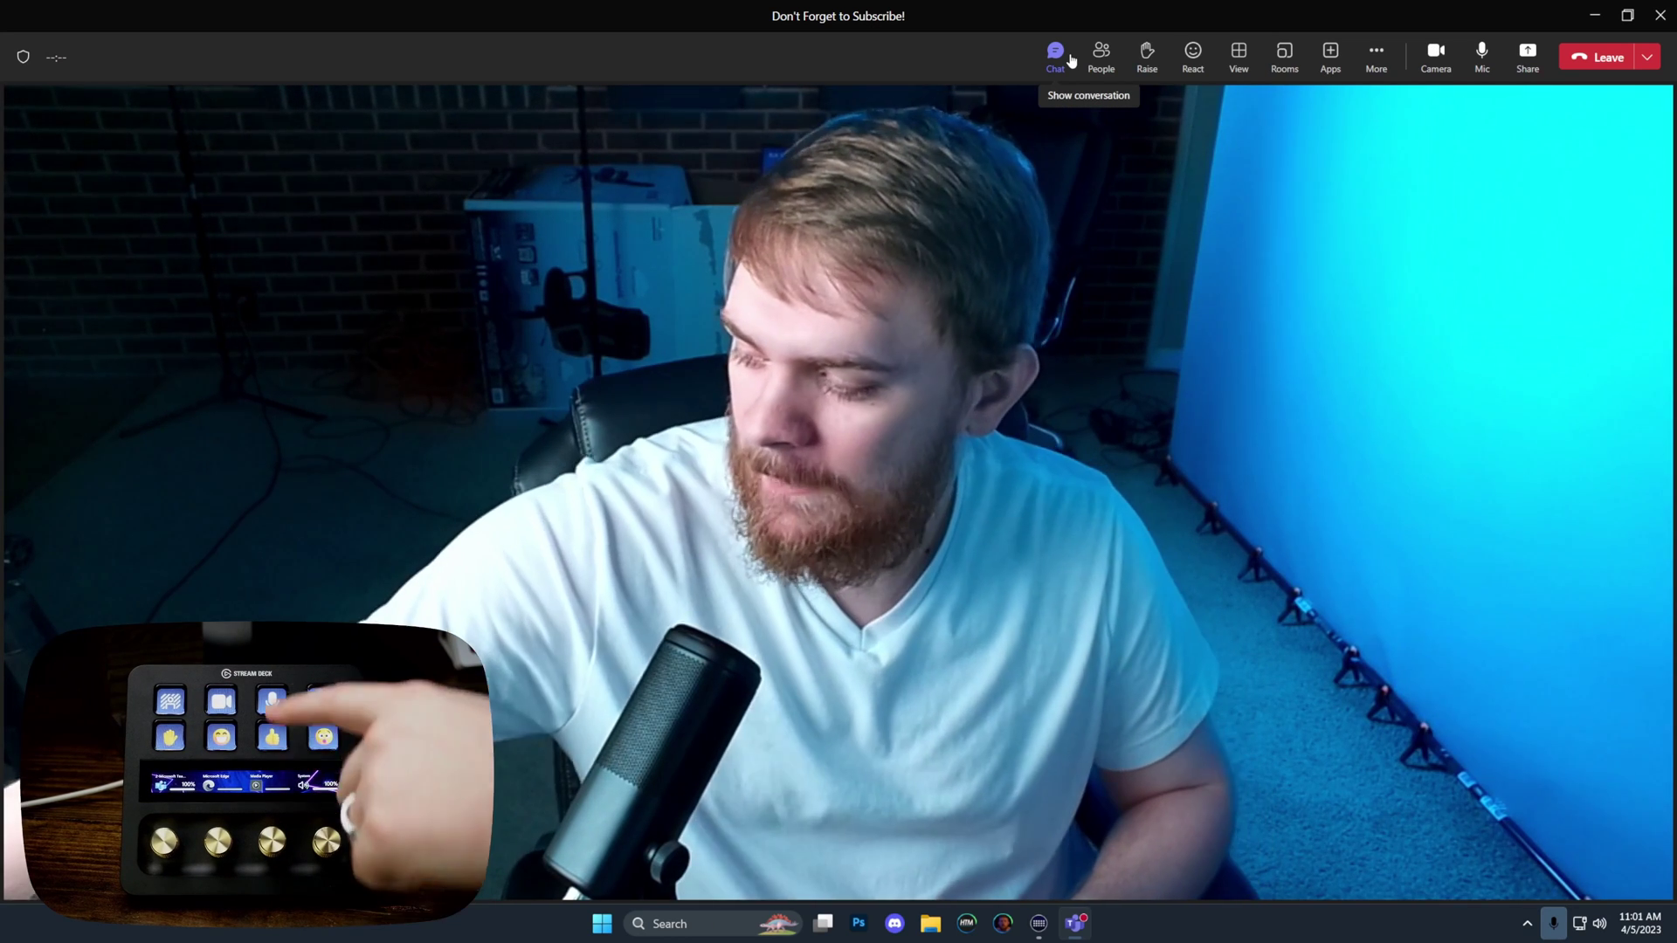
Mute the microphone, unmute it, mute it again, and raise a hand.
{"action": "key", "text": "ctrl+shift+m"}
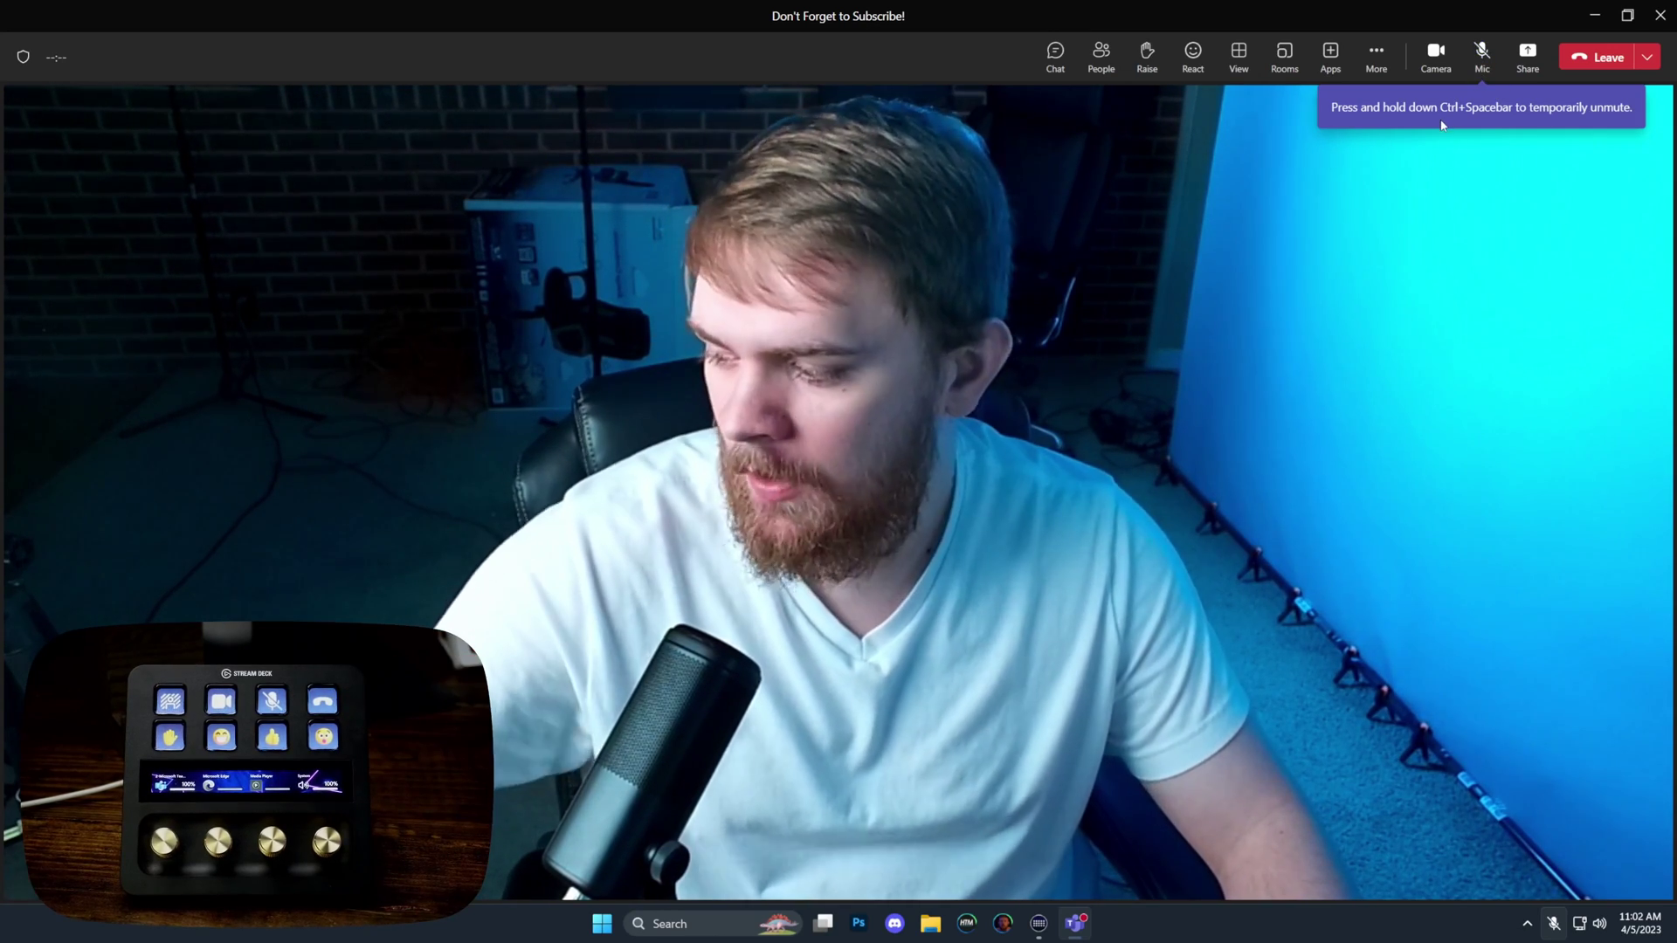
{"action": "left_click", "coordinate": [1481, 58]}
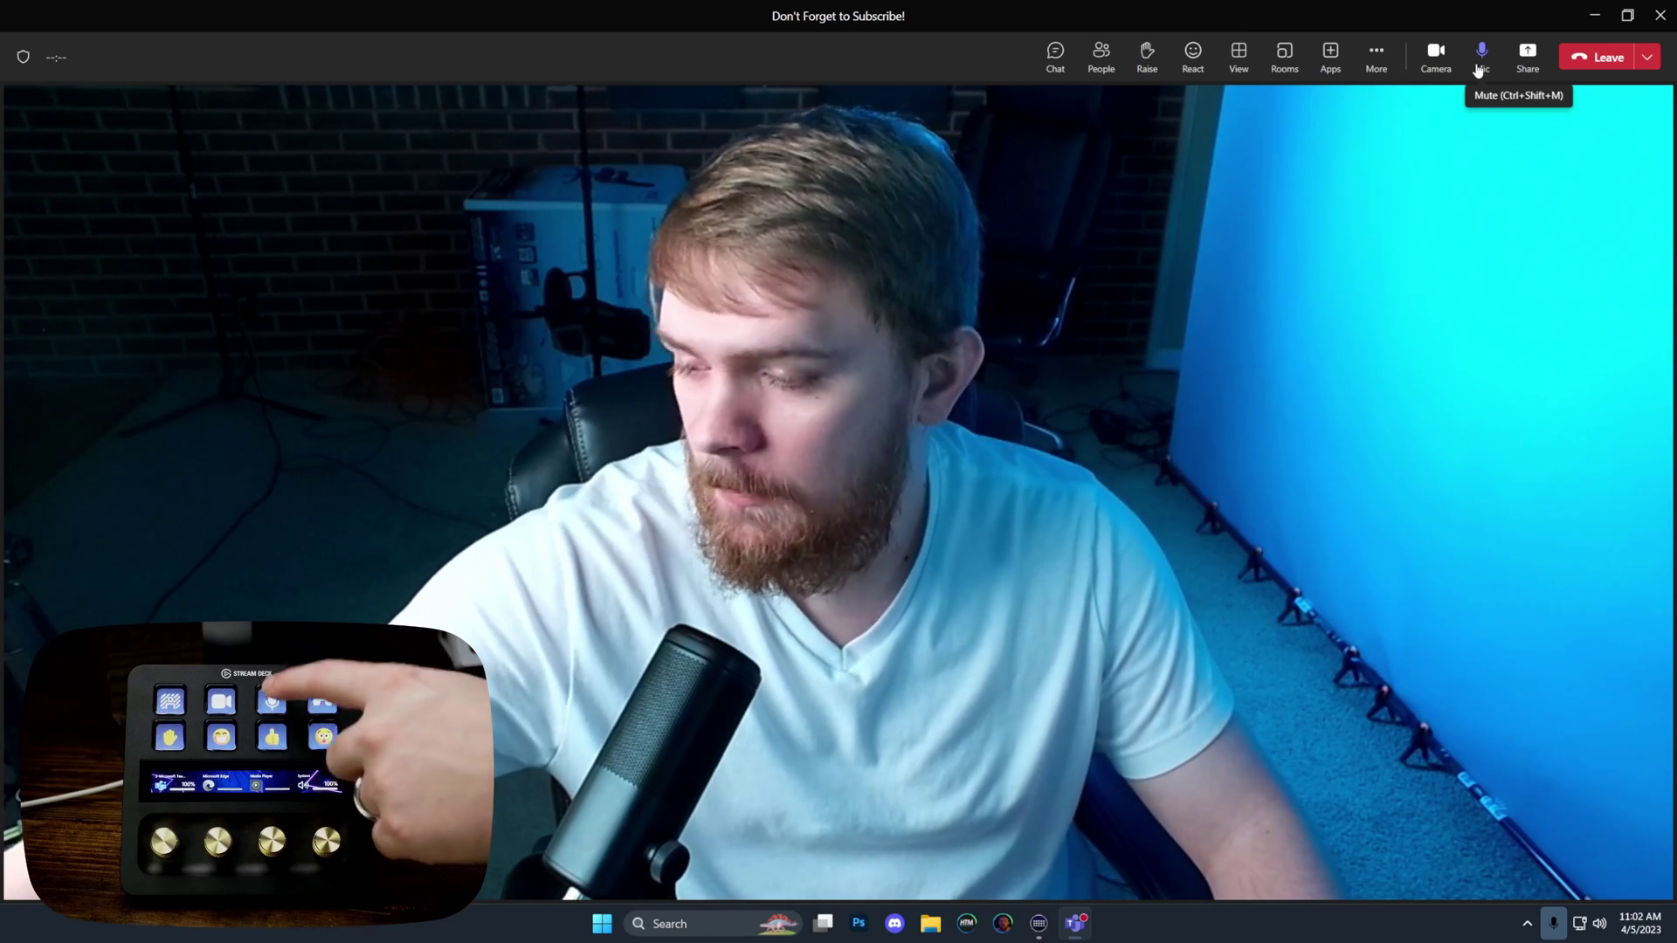
{"action": "key", "text": "ctrl+shift+m"}
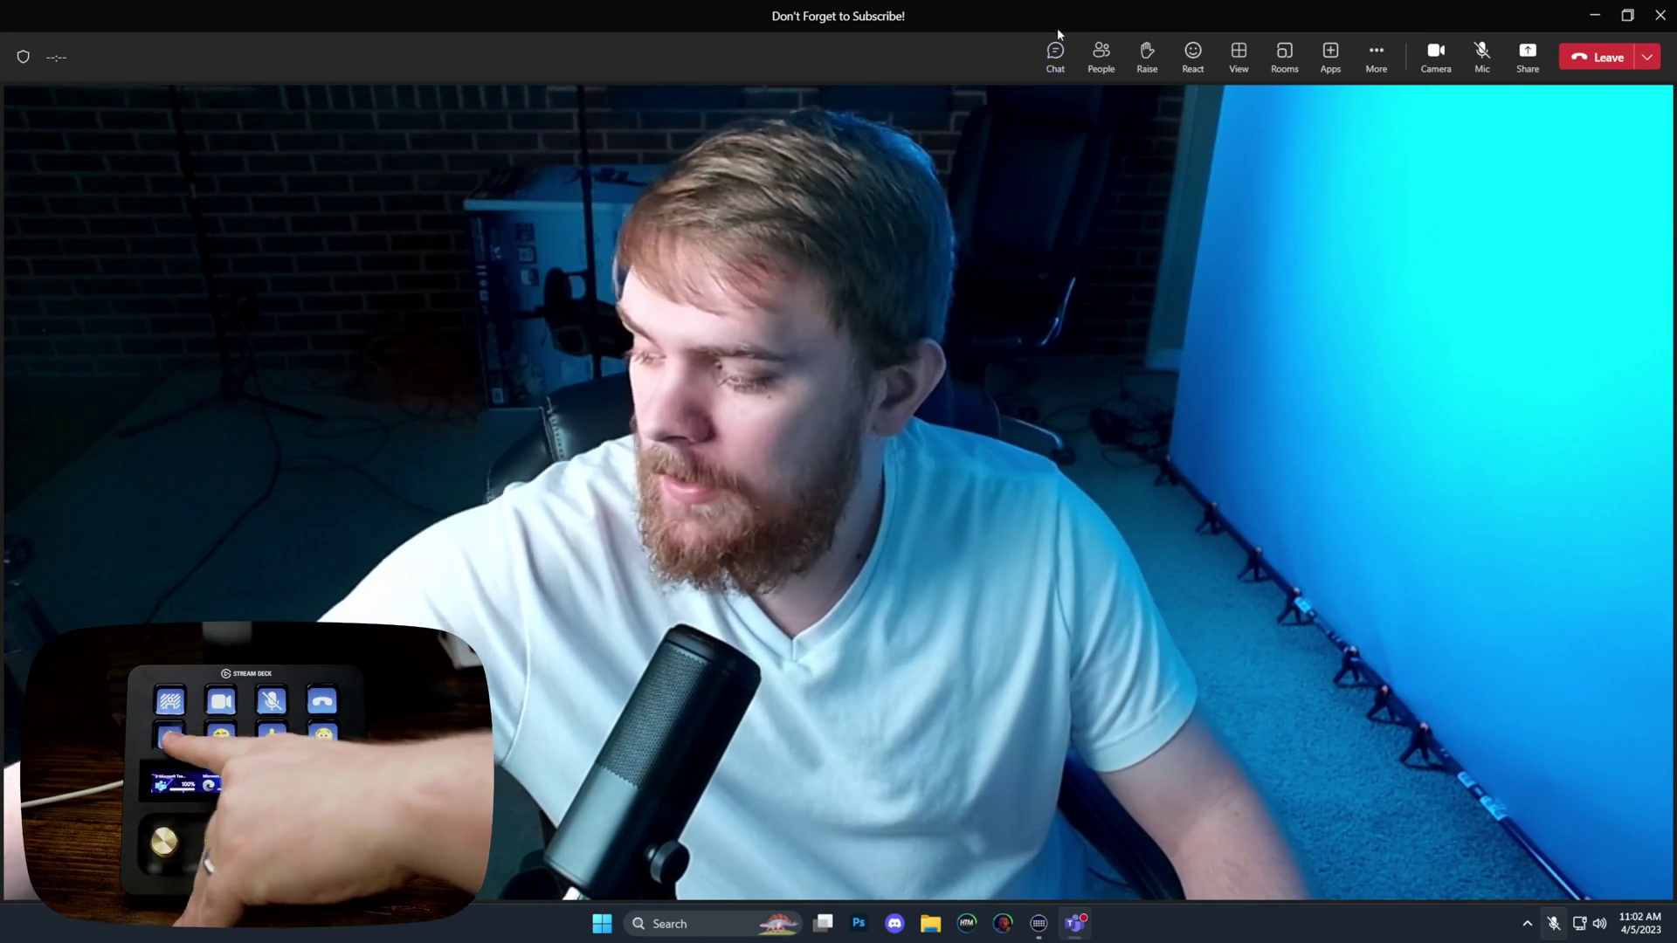
{"action": "key", "text": "ctrl+shift+k"}
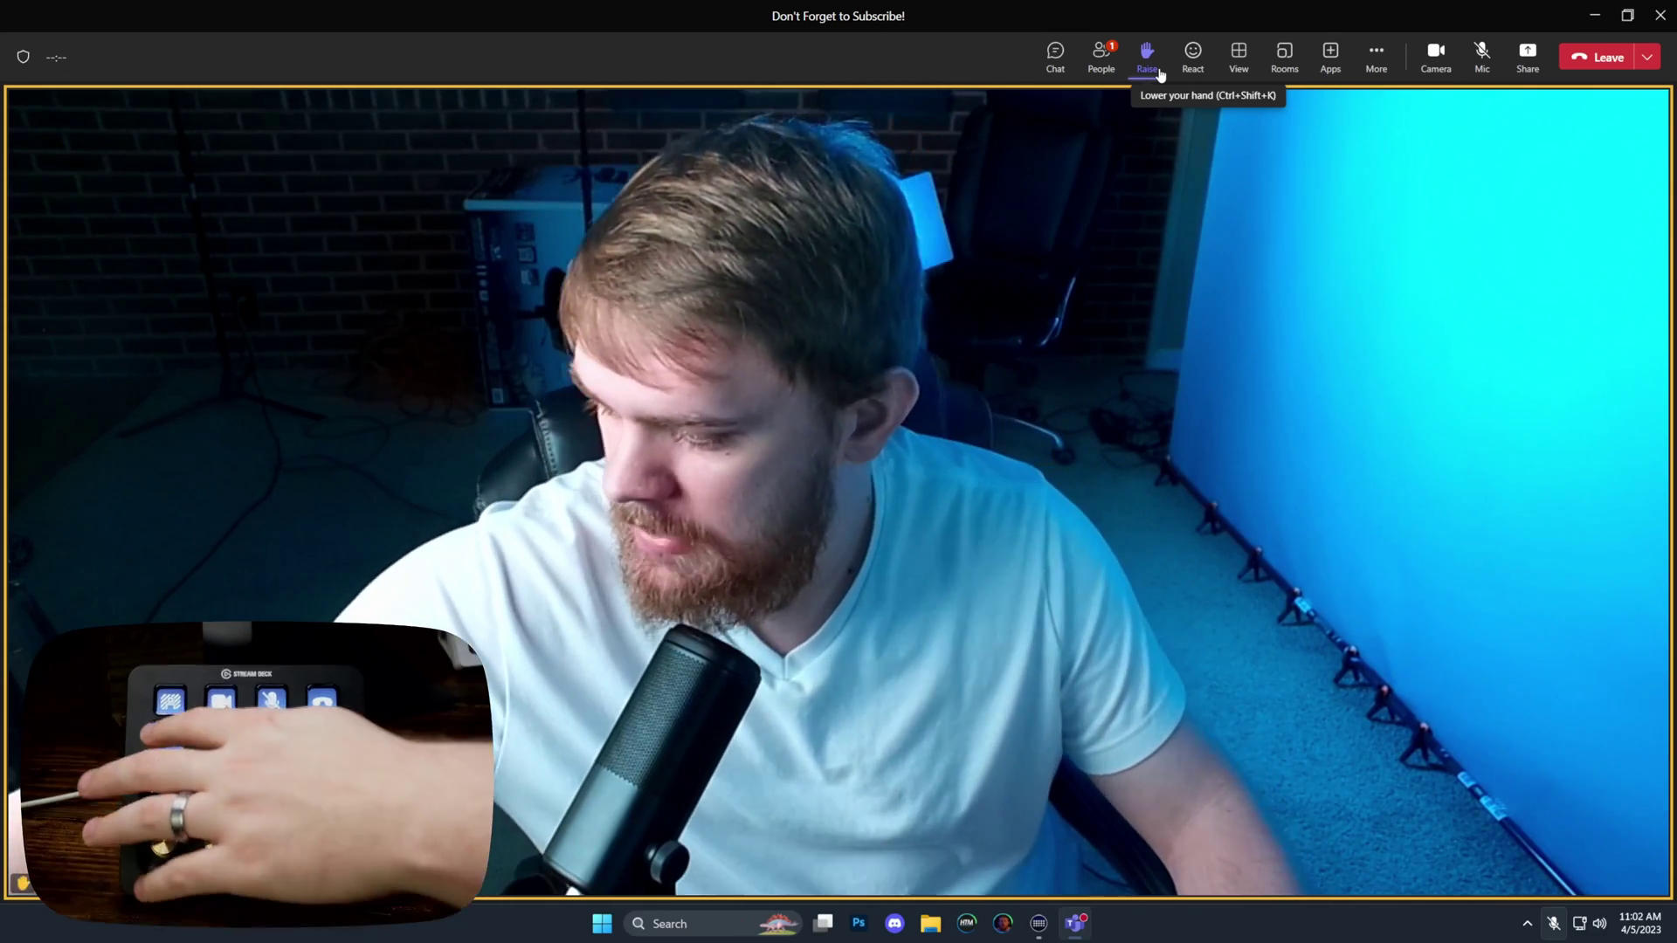
Lower the raised hand, send Like and Wow reactions, then leave the meeting.
{"action": "key", "text": "ctrl+shift+k"}
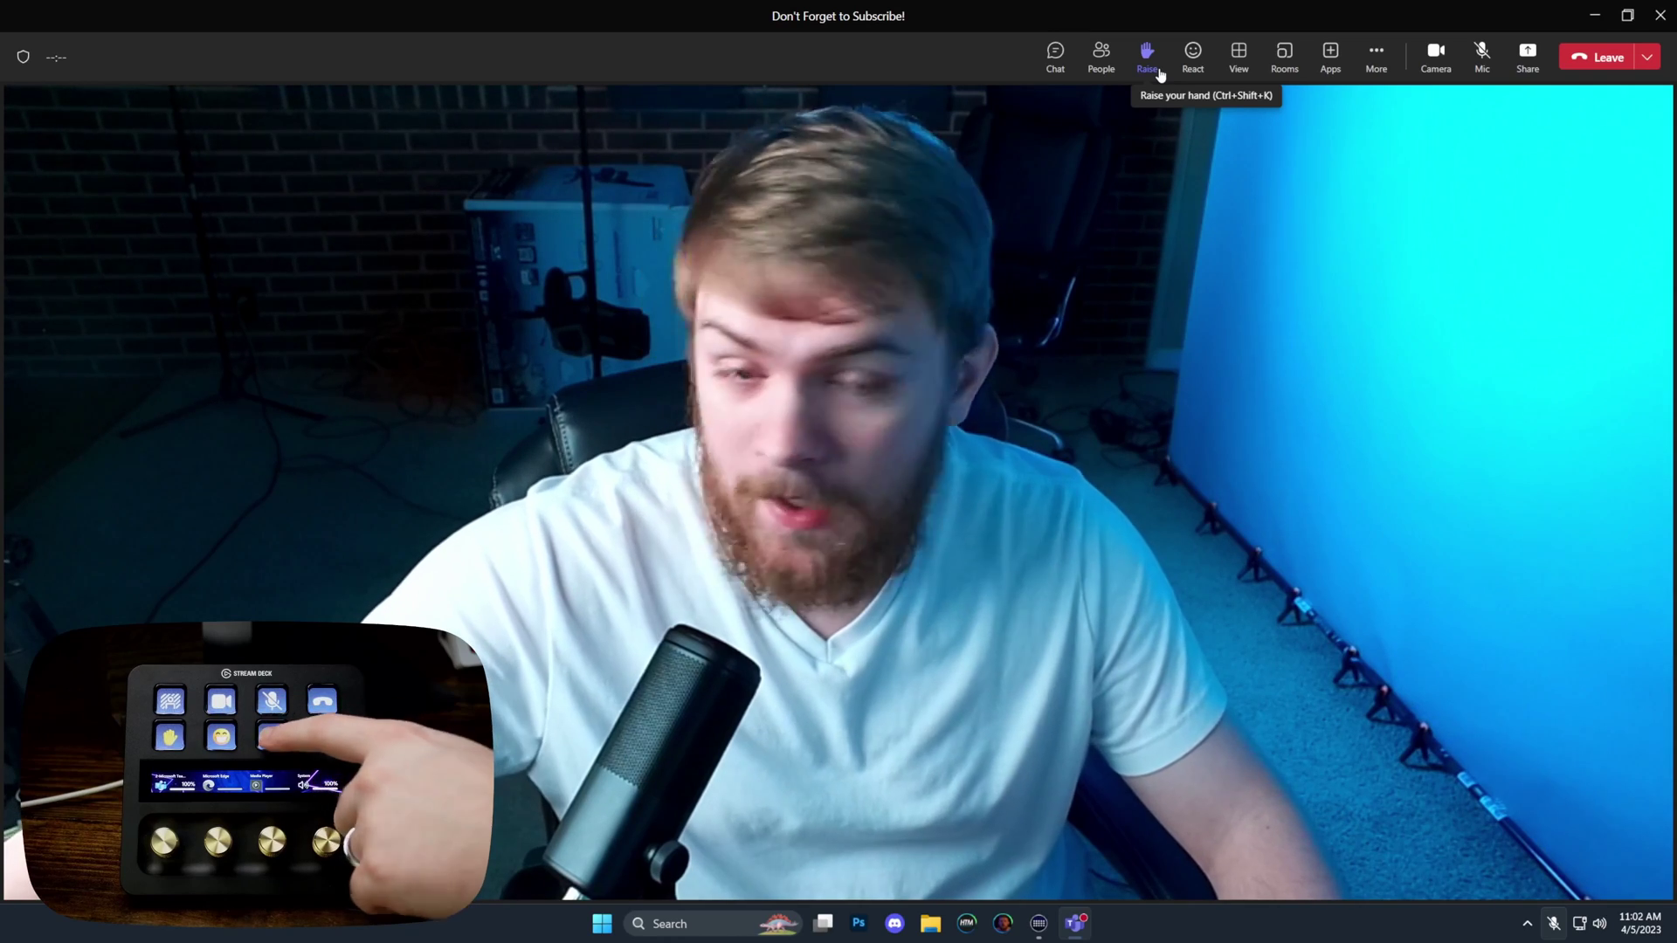
{"action": "key", "text": "ctrl+shift+l"}
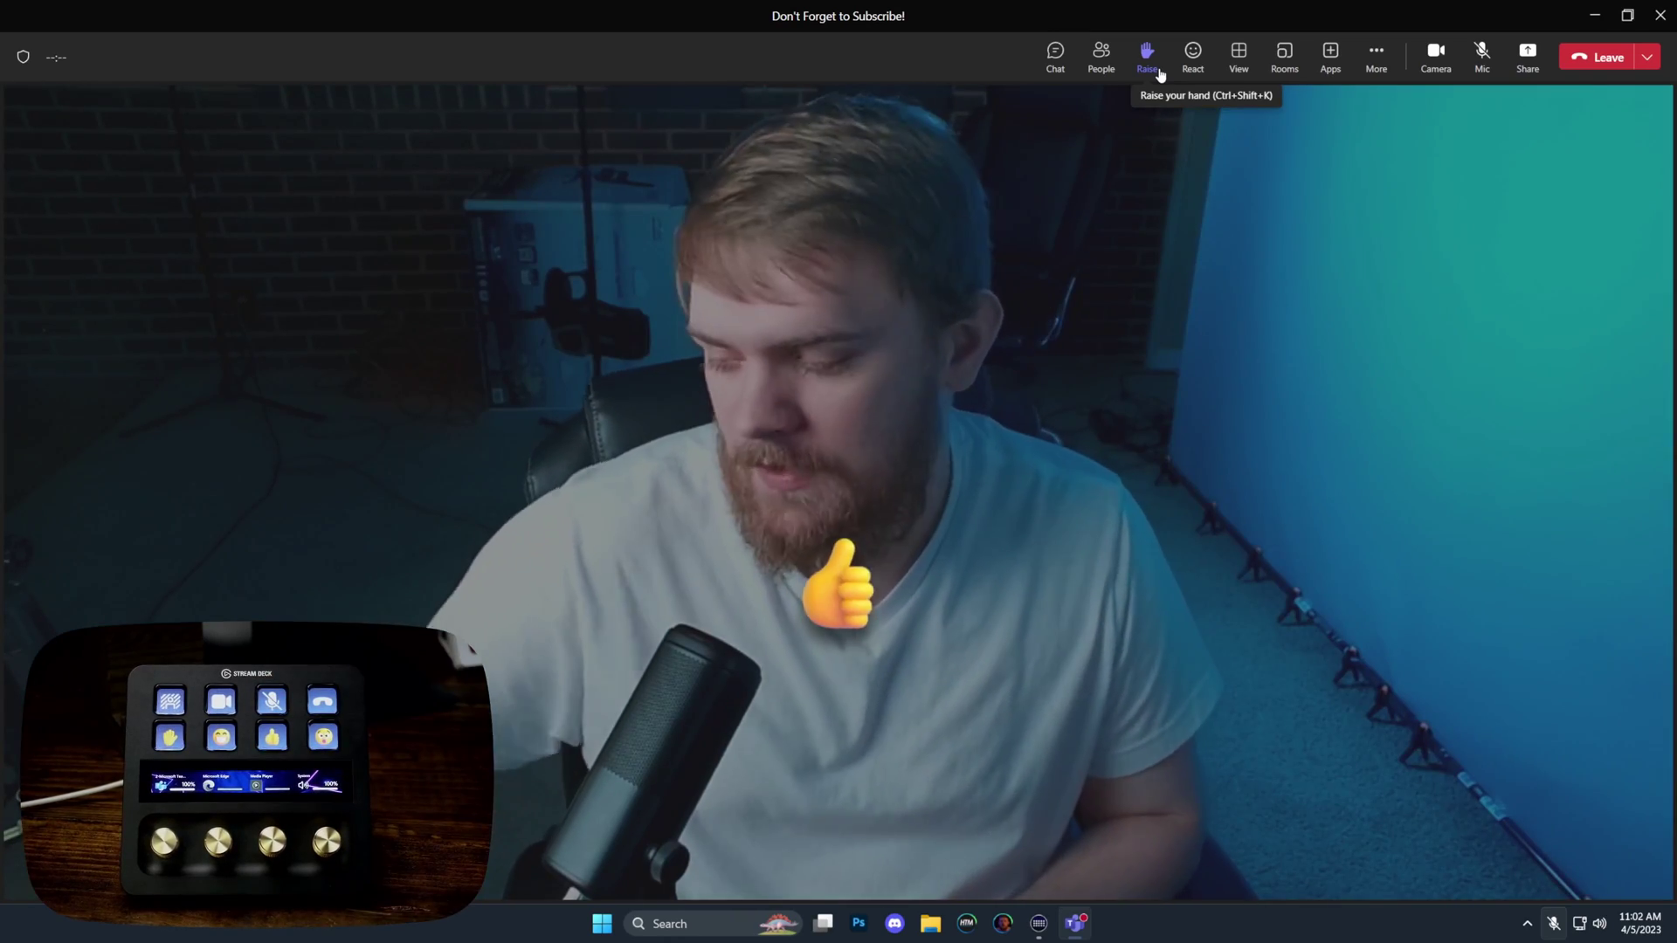
{"action": "key", "text": "ctrl+shift+s"}
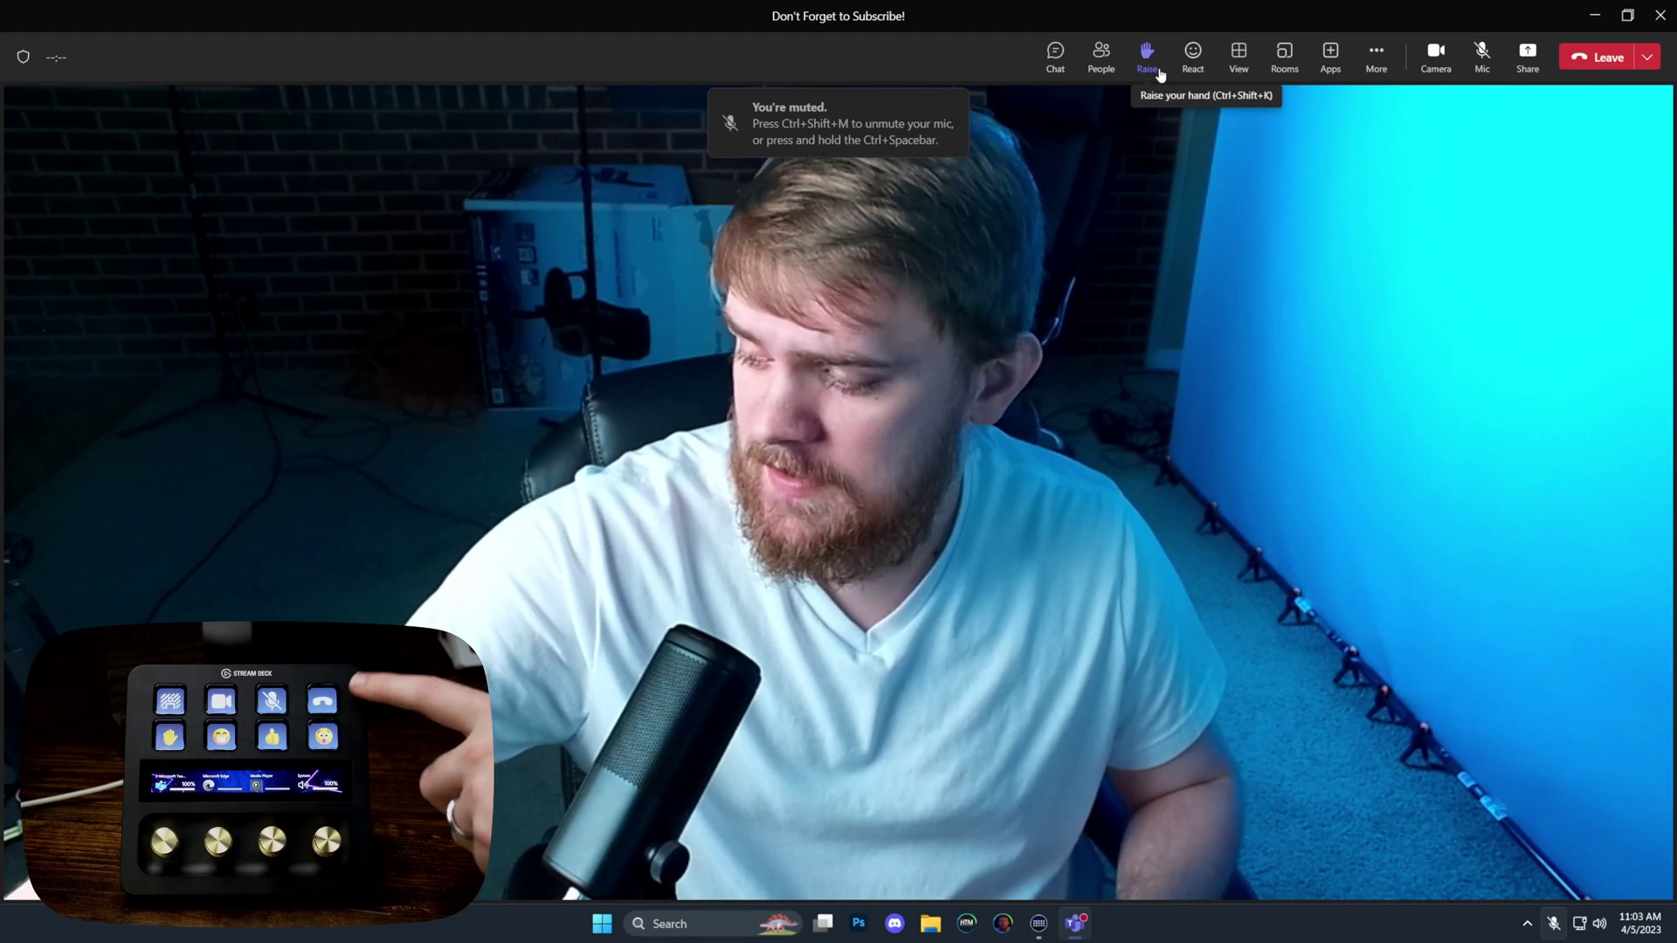
{"action": "key", "text": "ctrl+shift+h"}
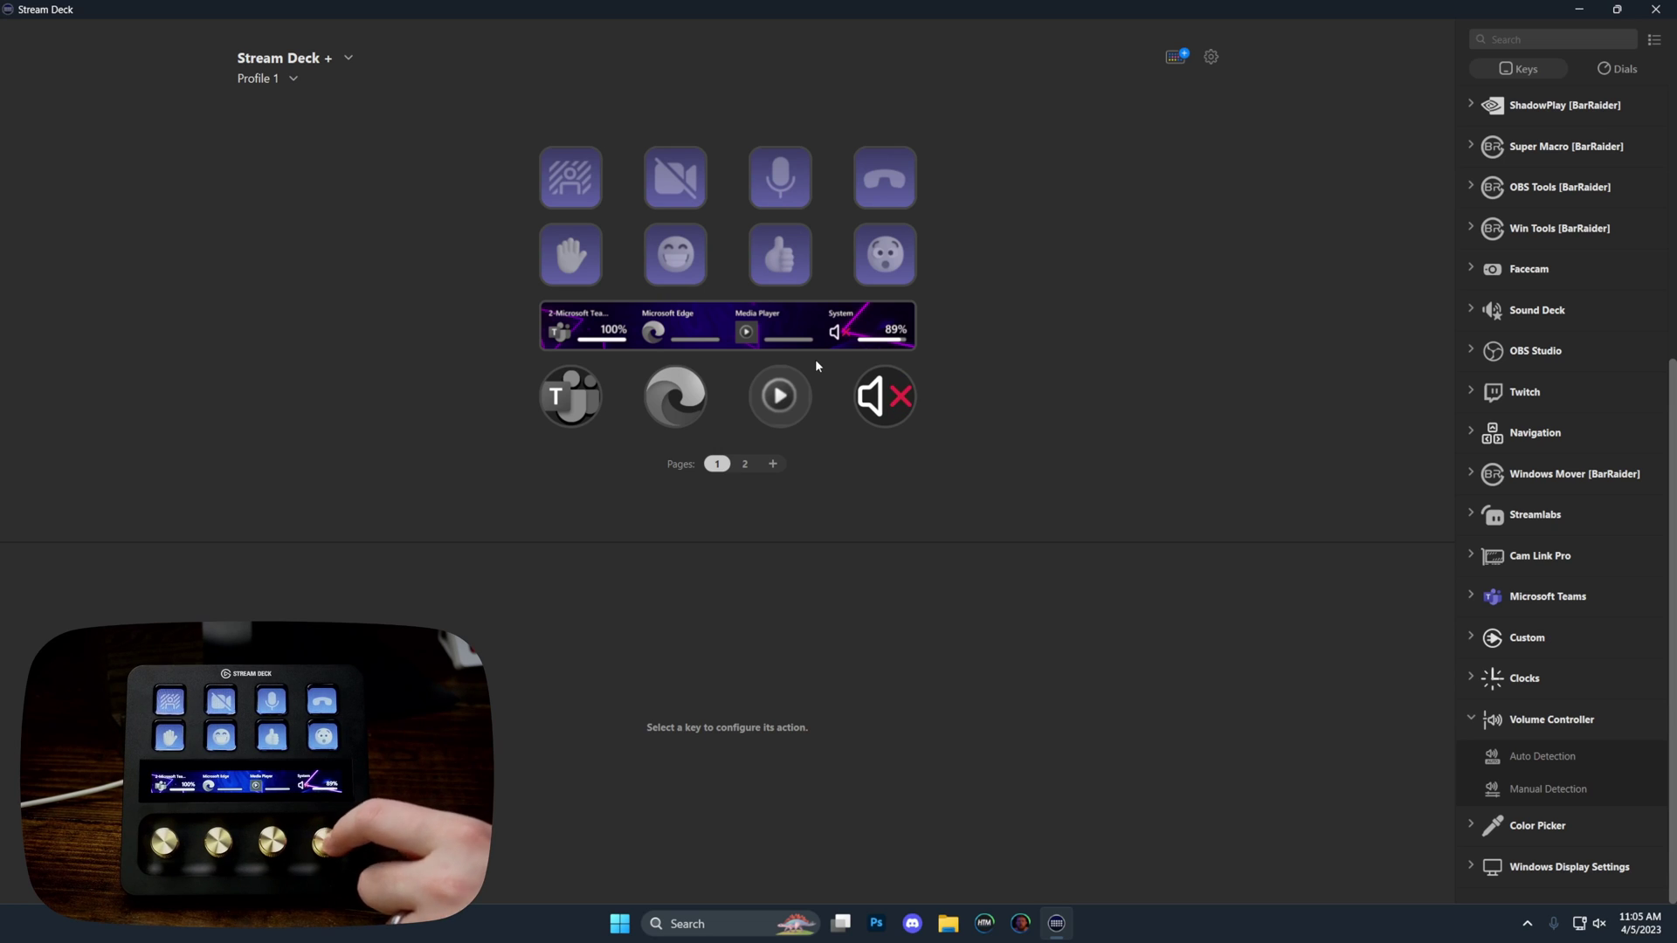
Switch to page 2 of the Stream Deck+ key layout.
{"action": "left_click", "coordinate": [746, 464]}
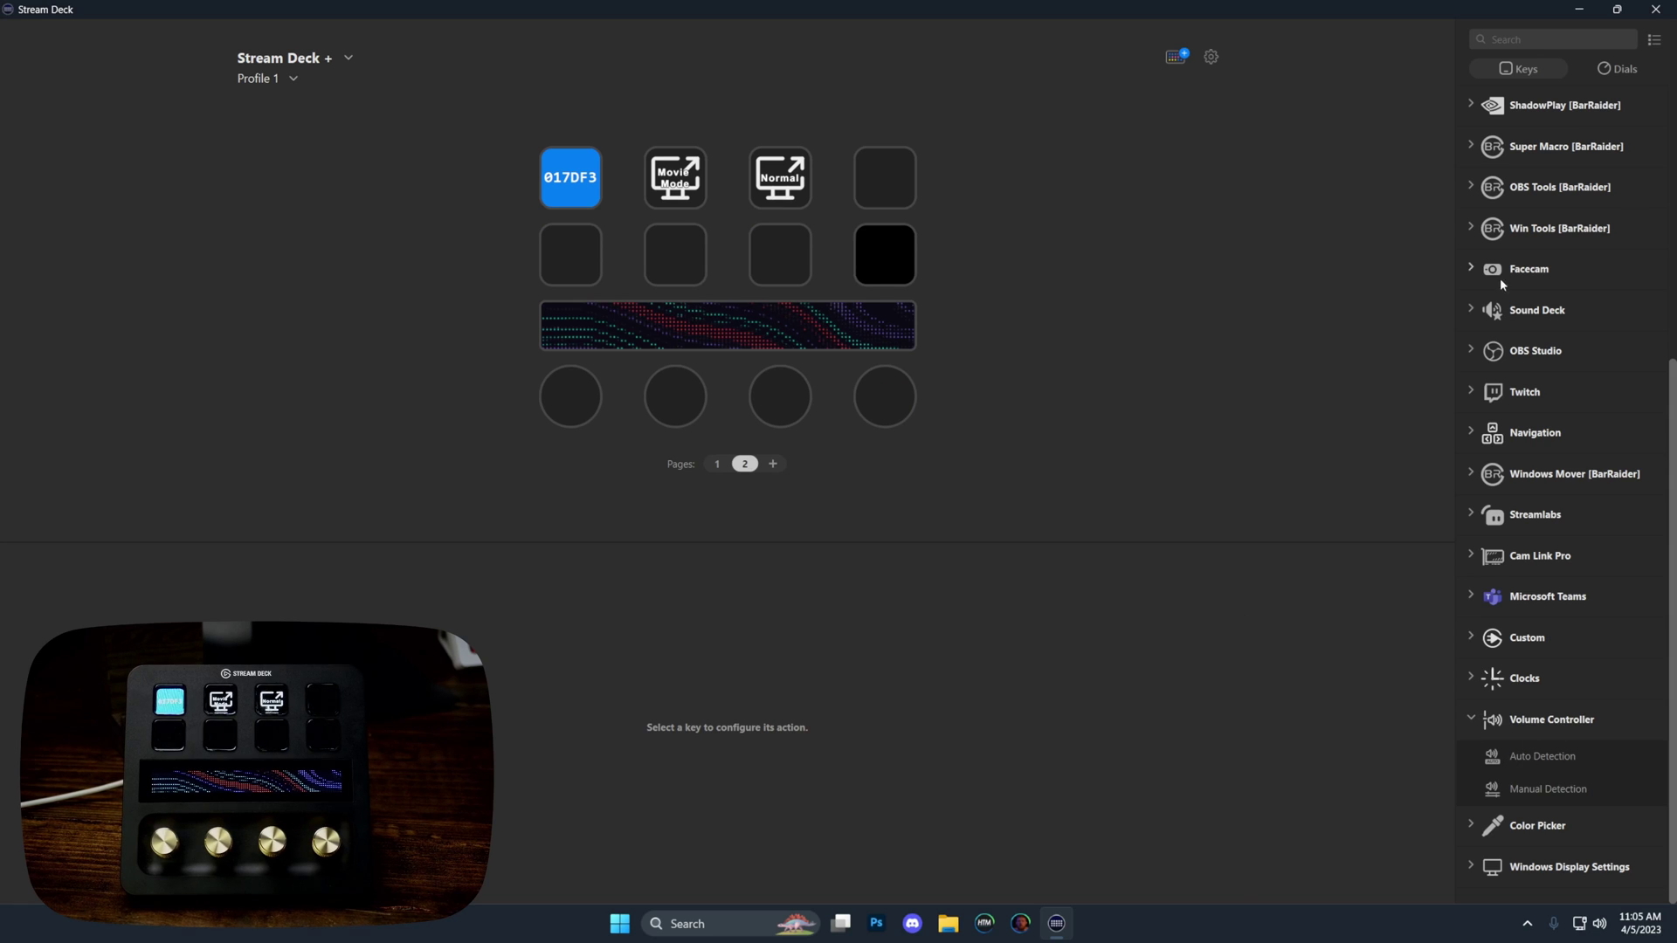
Put a Volume Controller Manual Detection action on the fourth dial, controlling OBS Studio (64bit).
{"action": "left_click", "coordinate": [1612, 74]}
{"action": "left_click_drag", "start_coordinate": [1596, 435], "coordinate": [884, 402]}
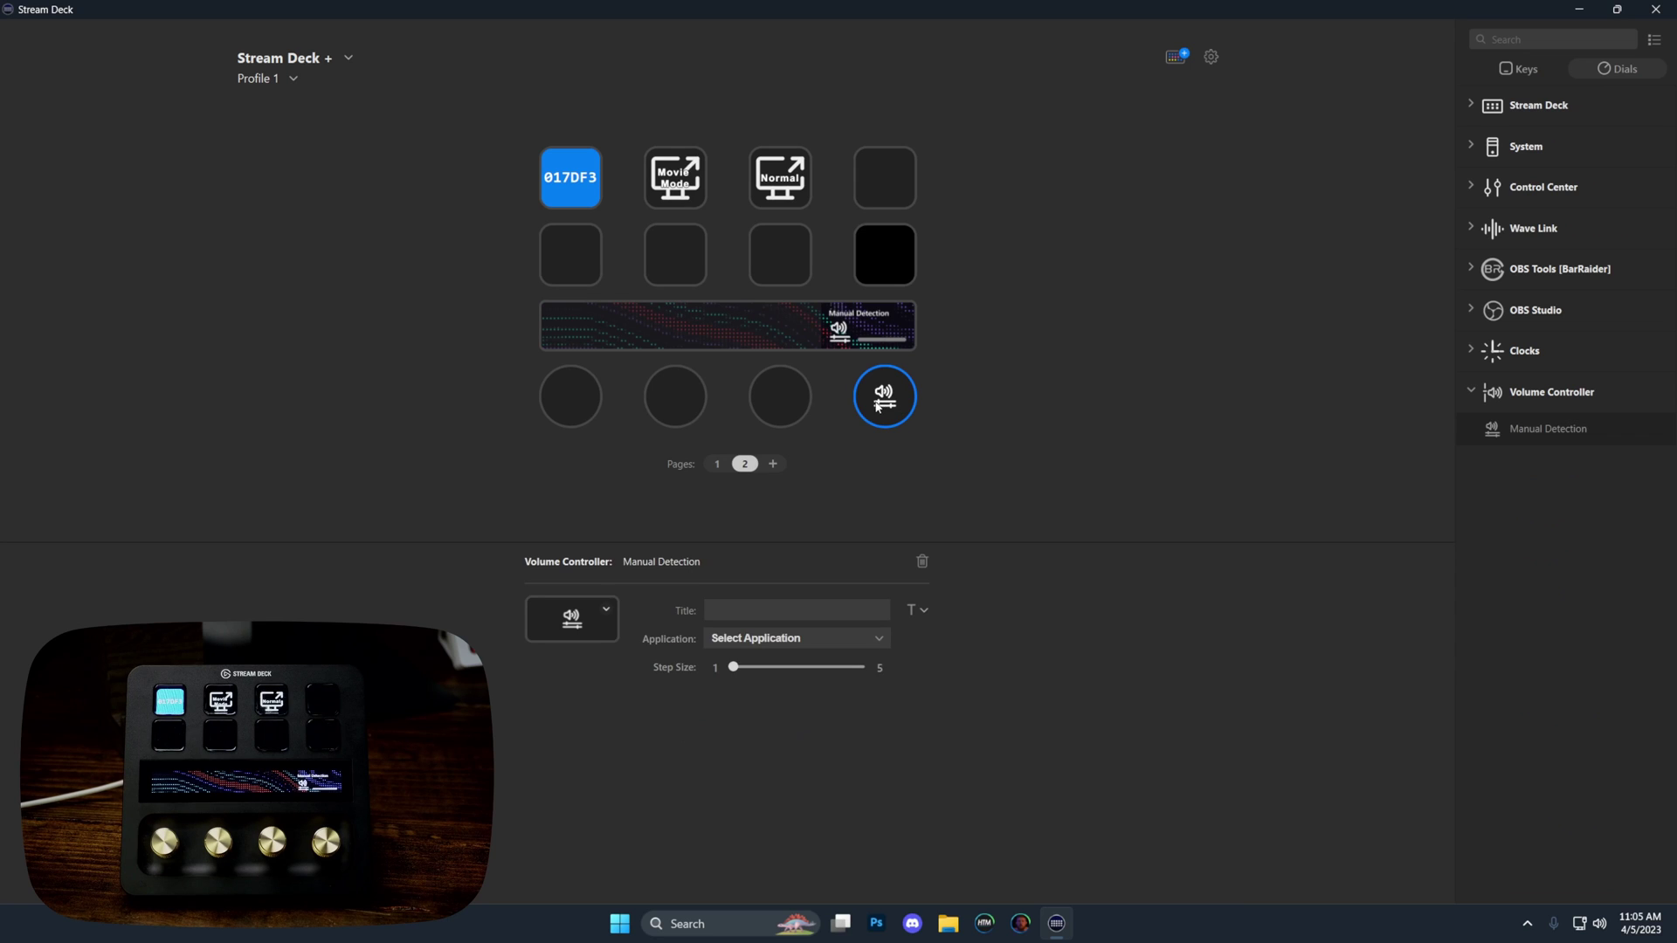
{"action": "left_click", "coordinate": [798, 647]}
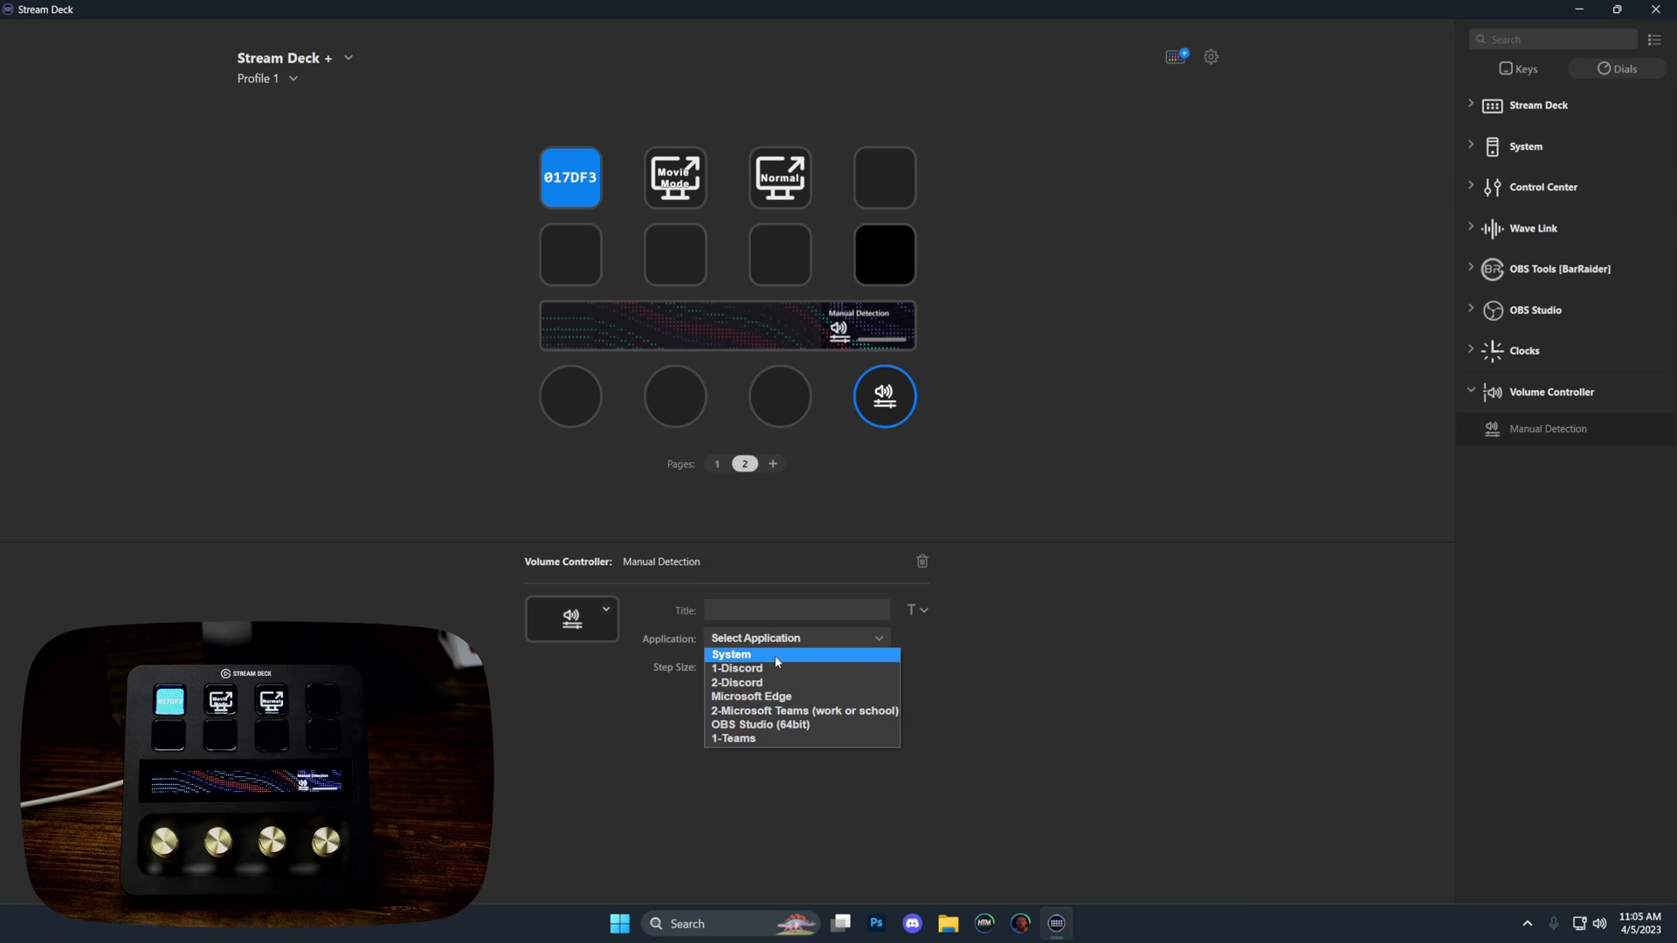
{"action": "left_click", "coordinate": [763, 724]}
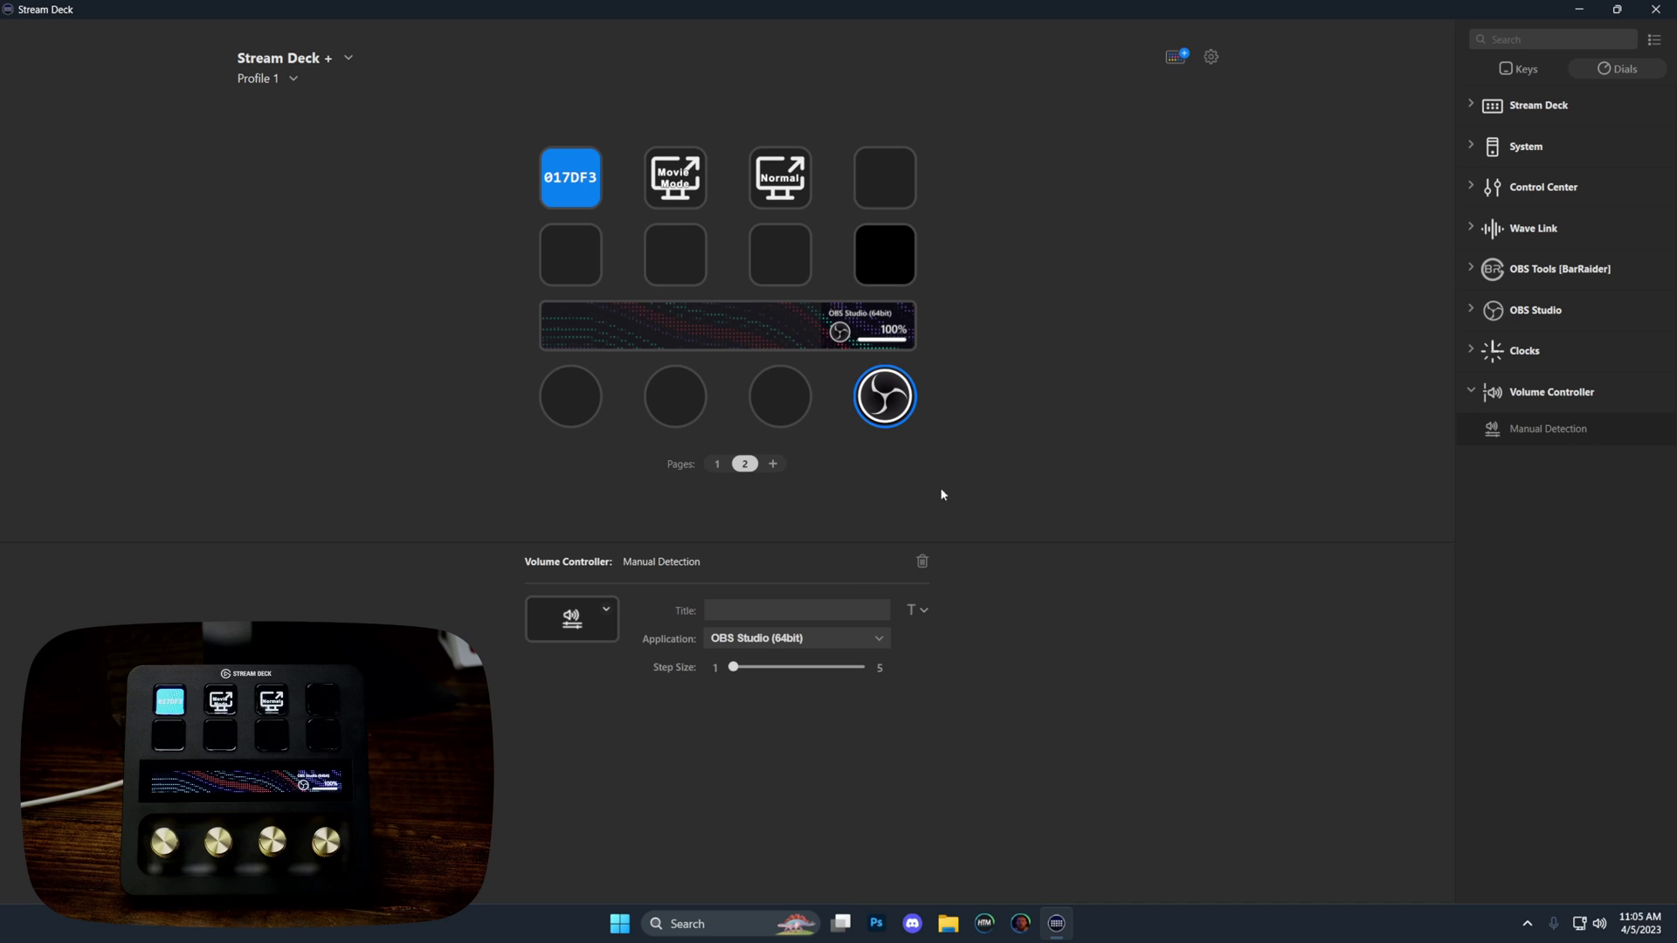
{"action": "left_click", "coordinate": [996, 450]}
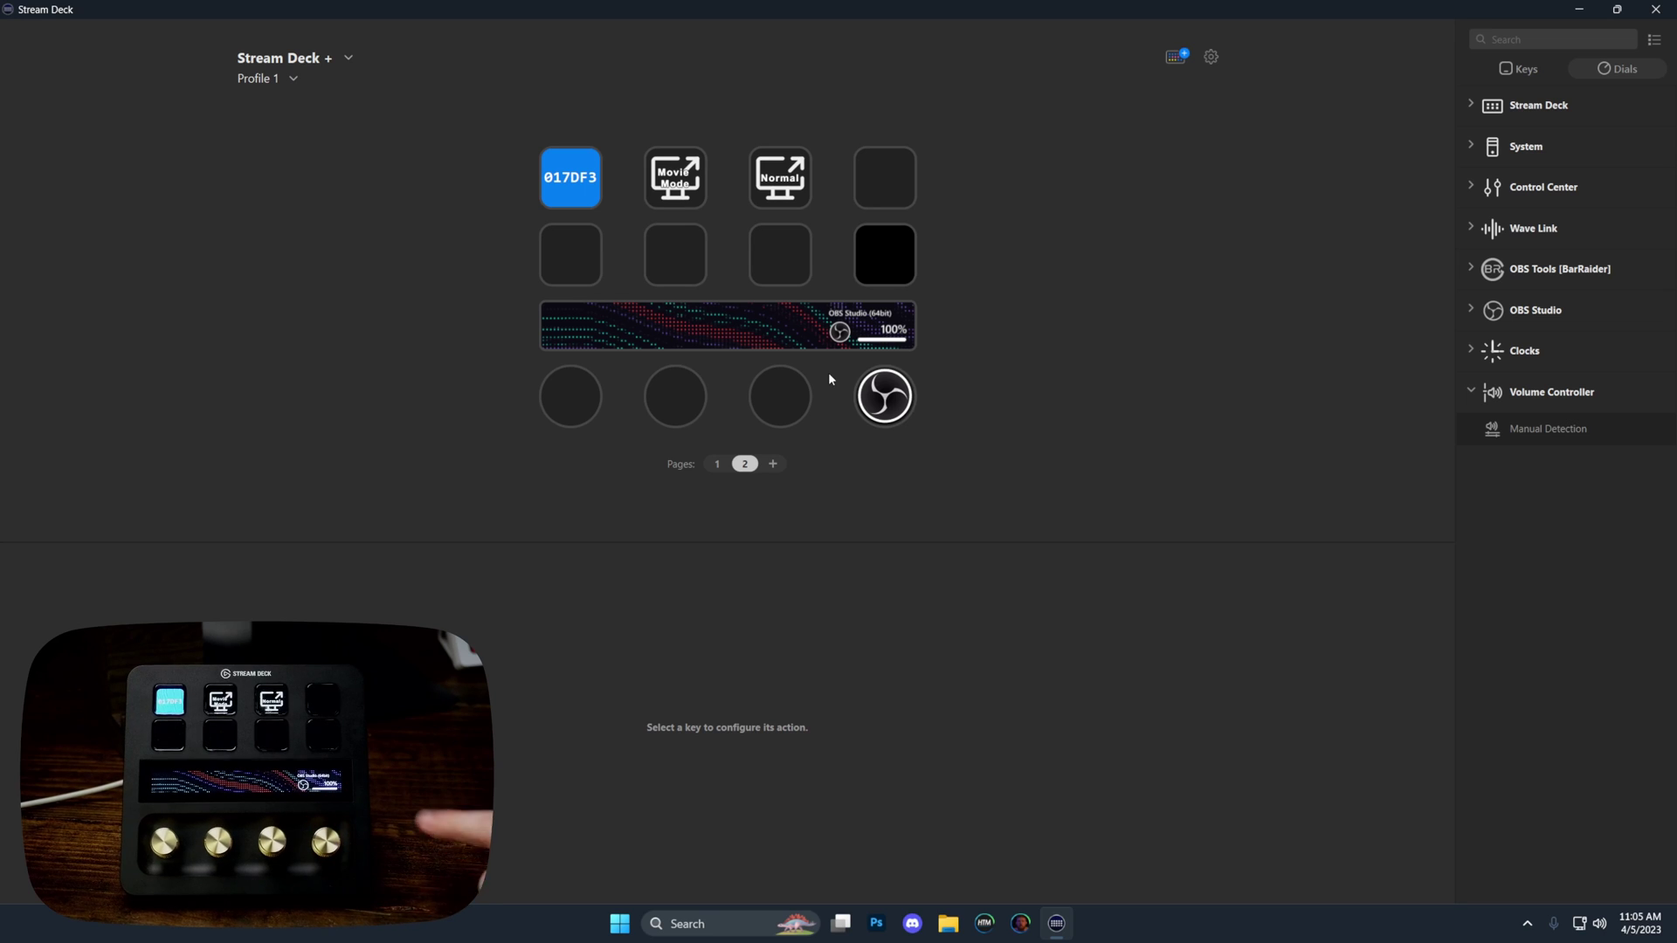
Delete the black key's action and place Volume Controller Auto Detection on the top-right key.
{"action": "left_click", "coordinate": [1522, 69]}
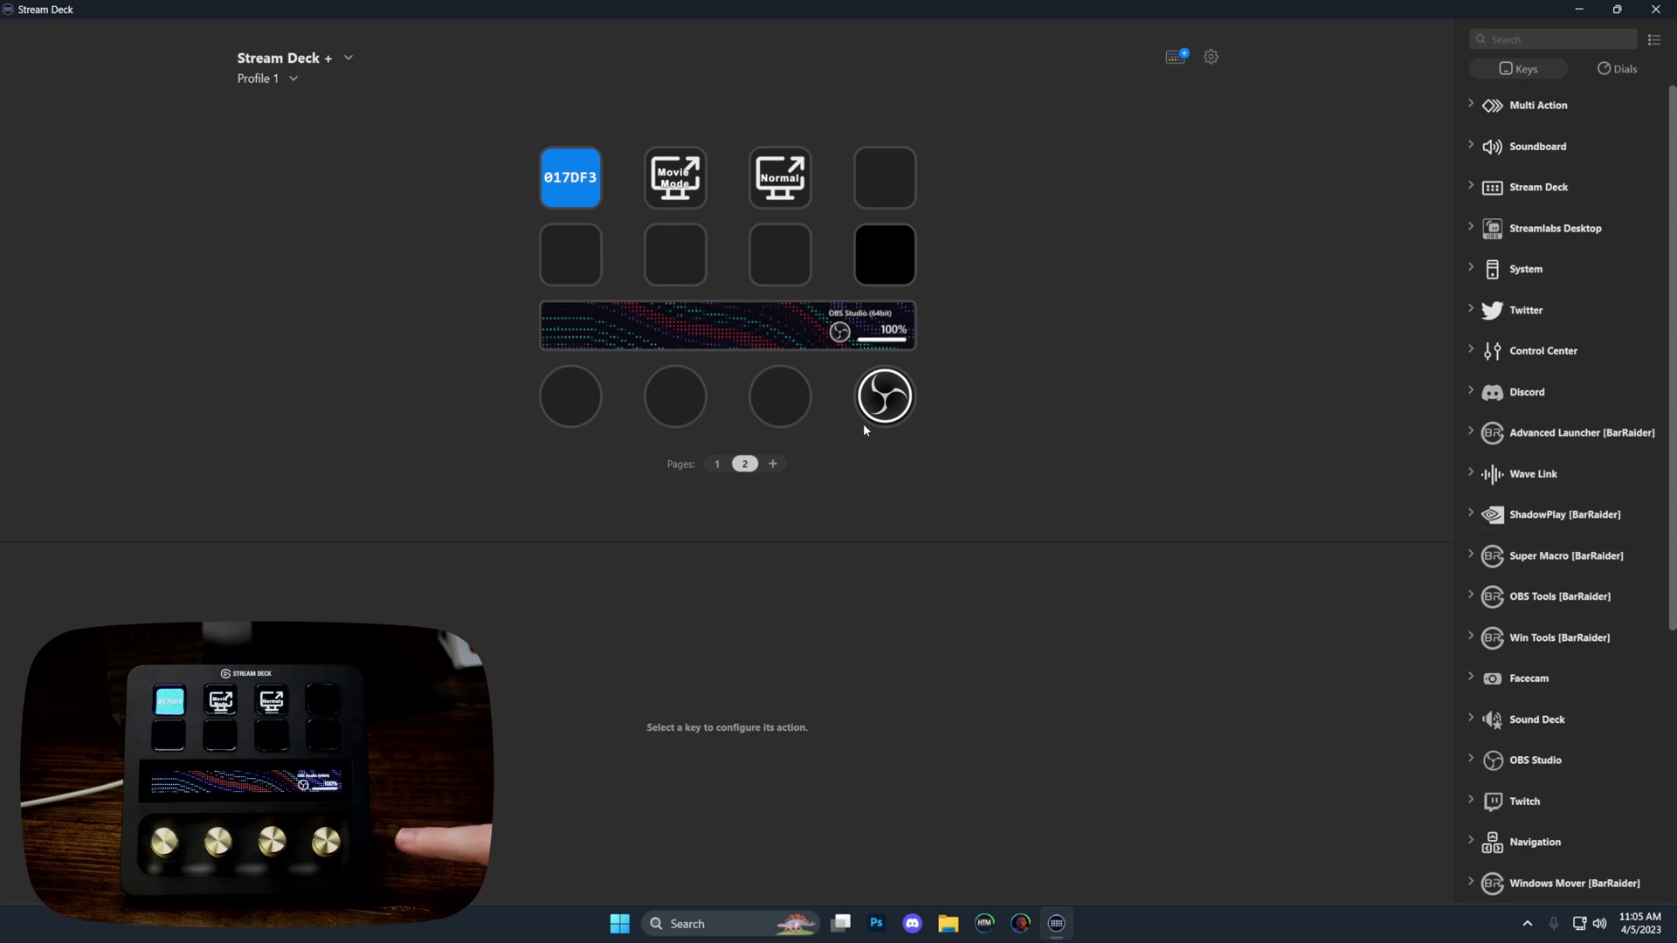
{"action": "left_click", "coordinate": [889, 269]}
{"action": "right_click", "coordinate": [890, 269]}
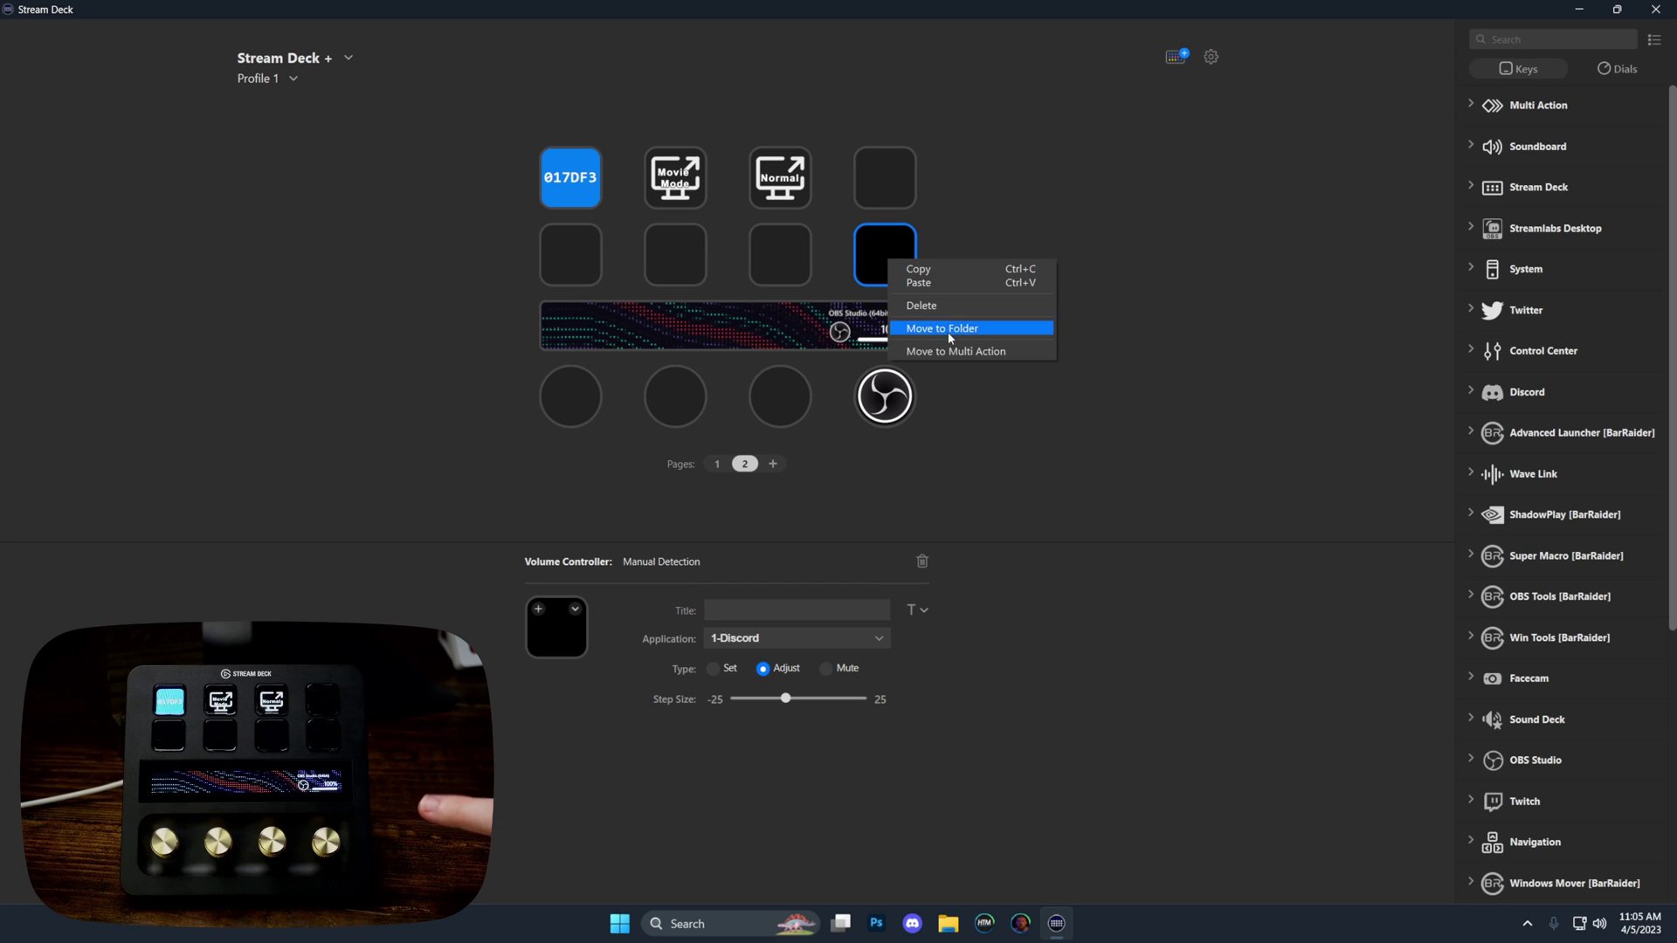
{"action": "left_click", "coordinate": [908, 273]}
{"action": "right_click", "coordinate": [909, 278]}
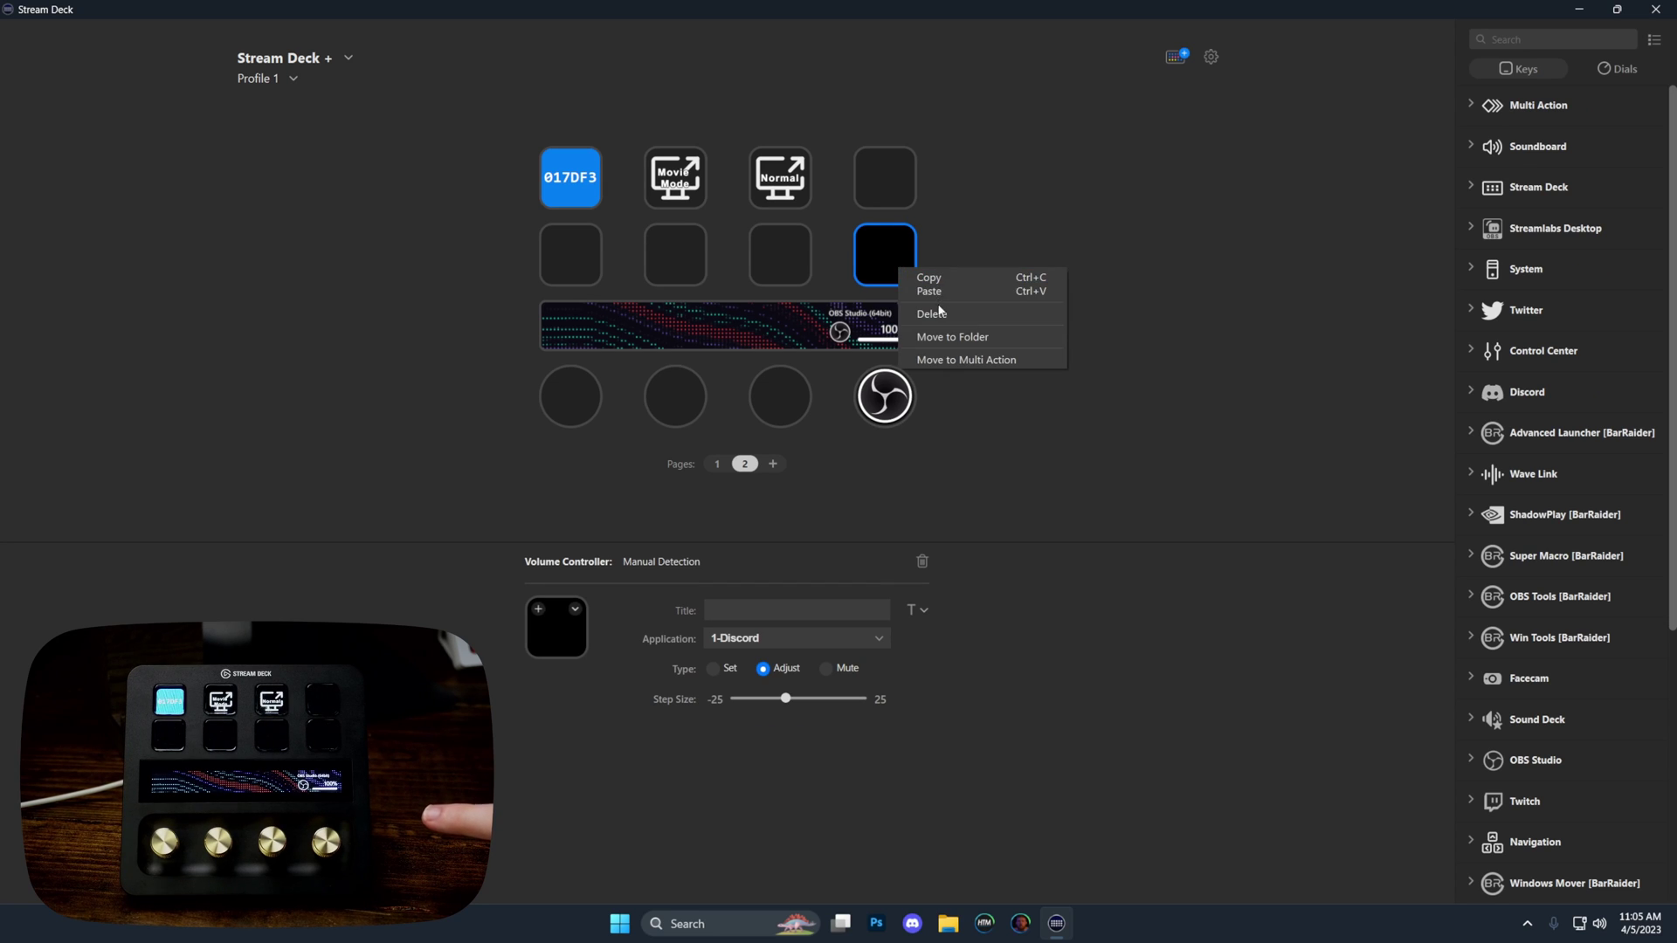
{"action": "left_click", "coordinate": [944, 311]}
{"action": "left_click", "coordinate": [860, 492]}
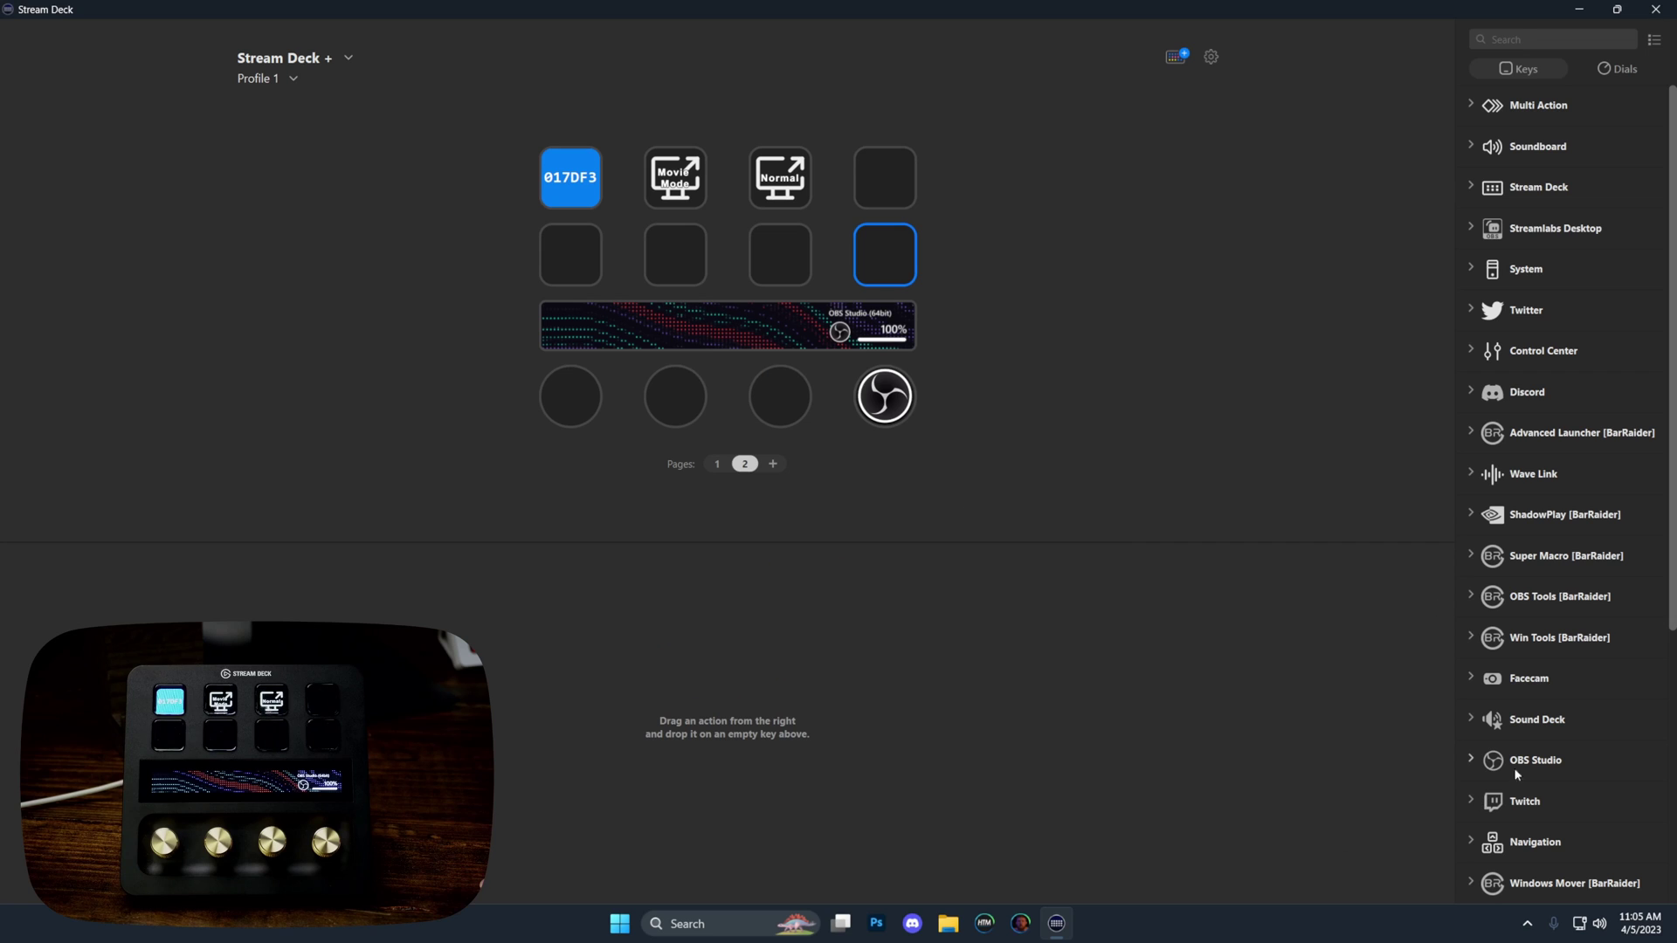
{"action": "scroll", "coordinate": [1589, 673], "scroll_direction": "down", "scroll_amount": 10}
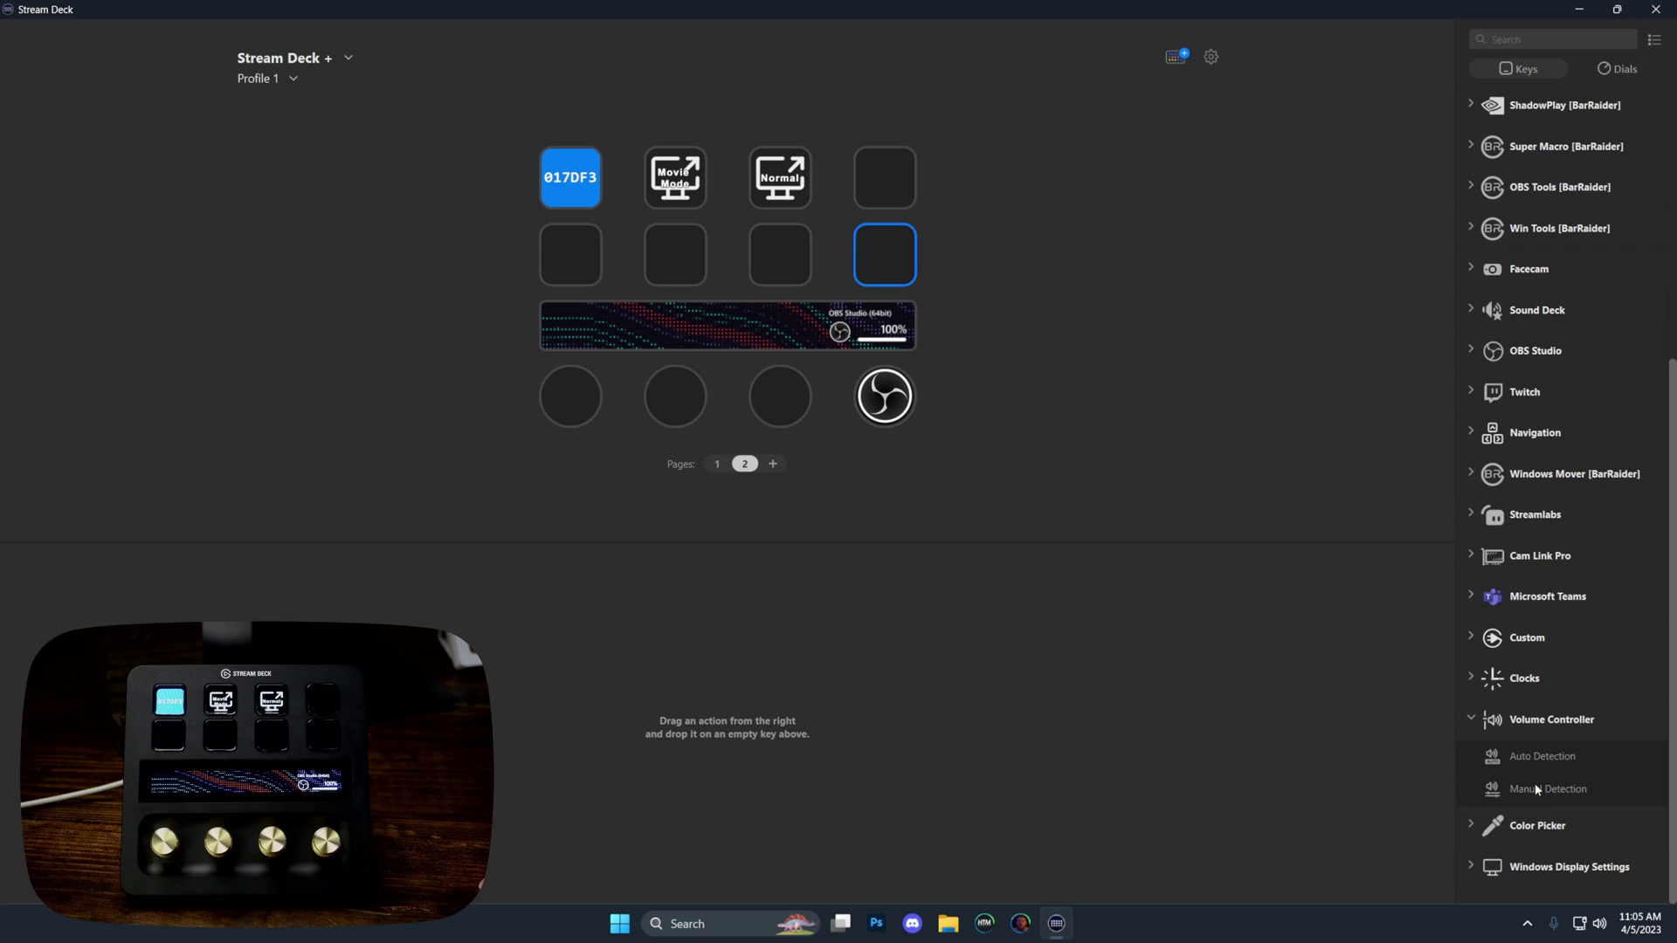
{"action": "left_click_drag", "start_coordinate": [1537, 760], "coordinate": [908, 186]}
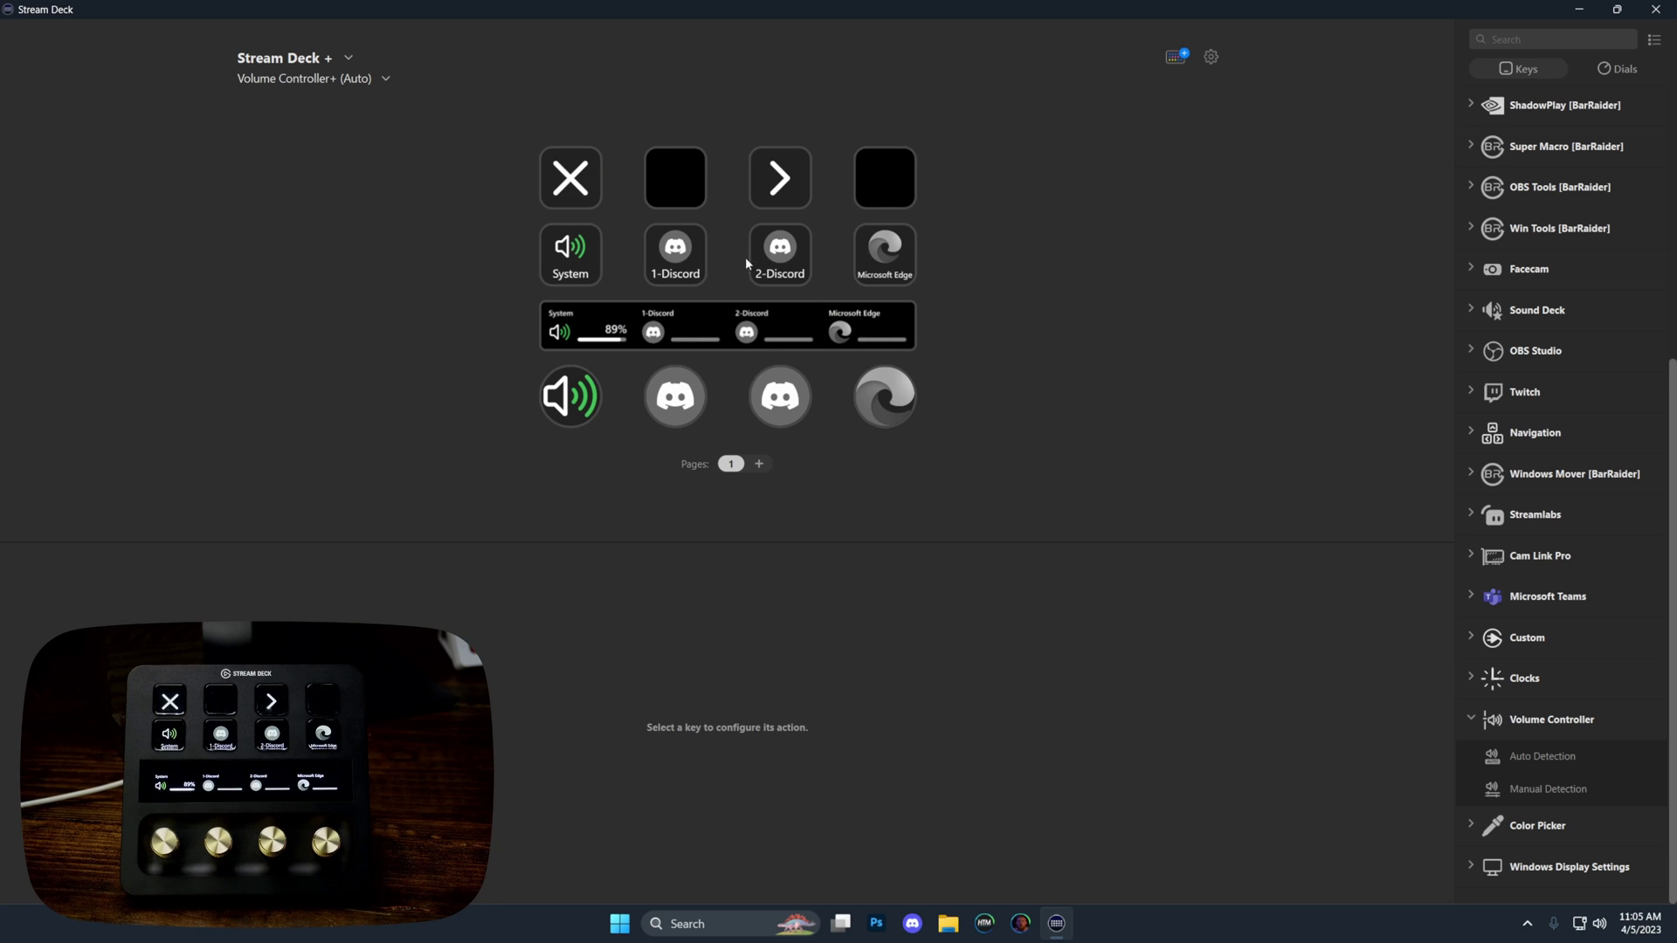
Select the X (Back To Profile) key to return to Profile 1.
{"action": "left_click", "coordinate": [575, 173]}
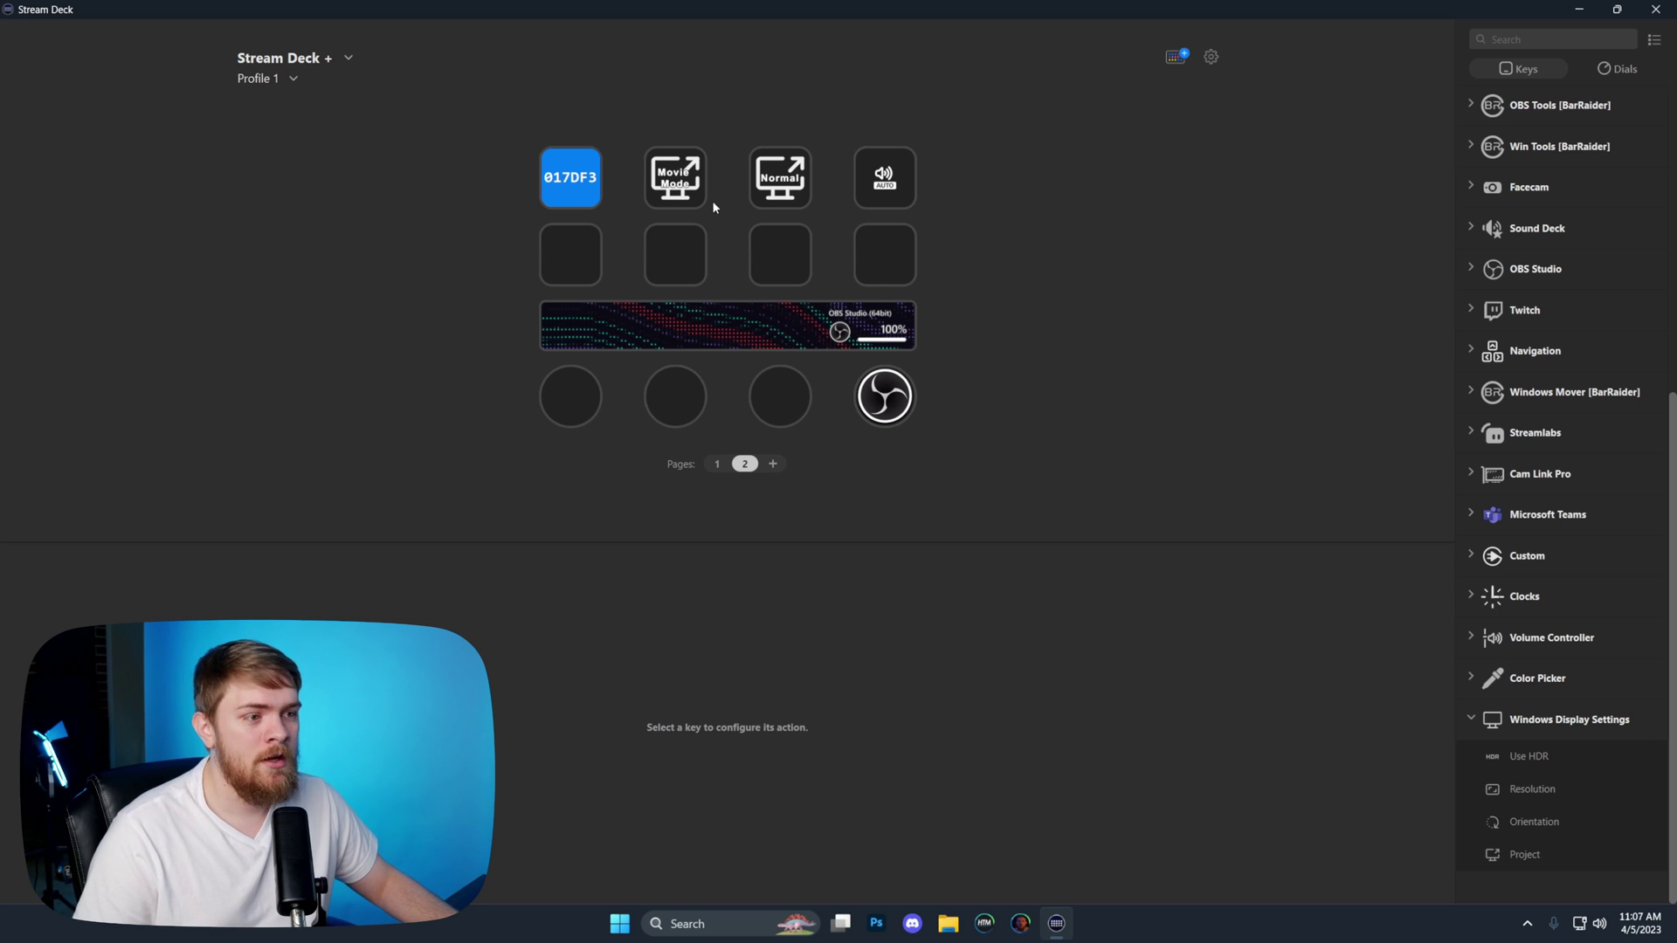
Add a Windows Display Settings Project key below Movie Mode set to PC screen only.
{"action": "left_click_drag", "start_coordinate": [1511, 856], "coordinate": [696, 284]}
{"action": "left_click", "coordinate": [673, 174]}
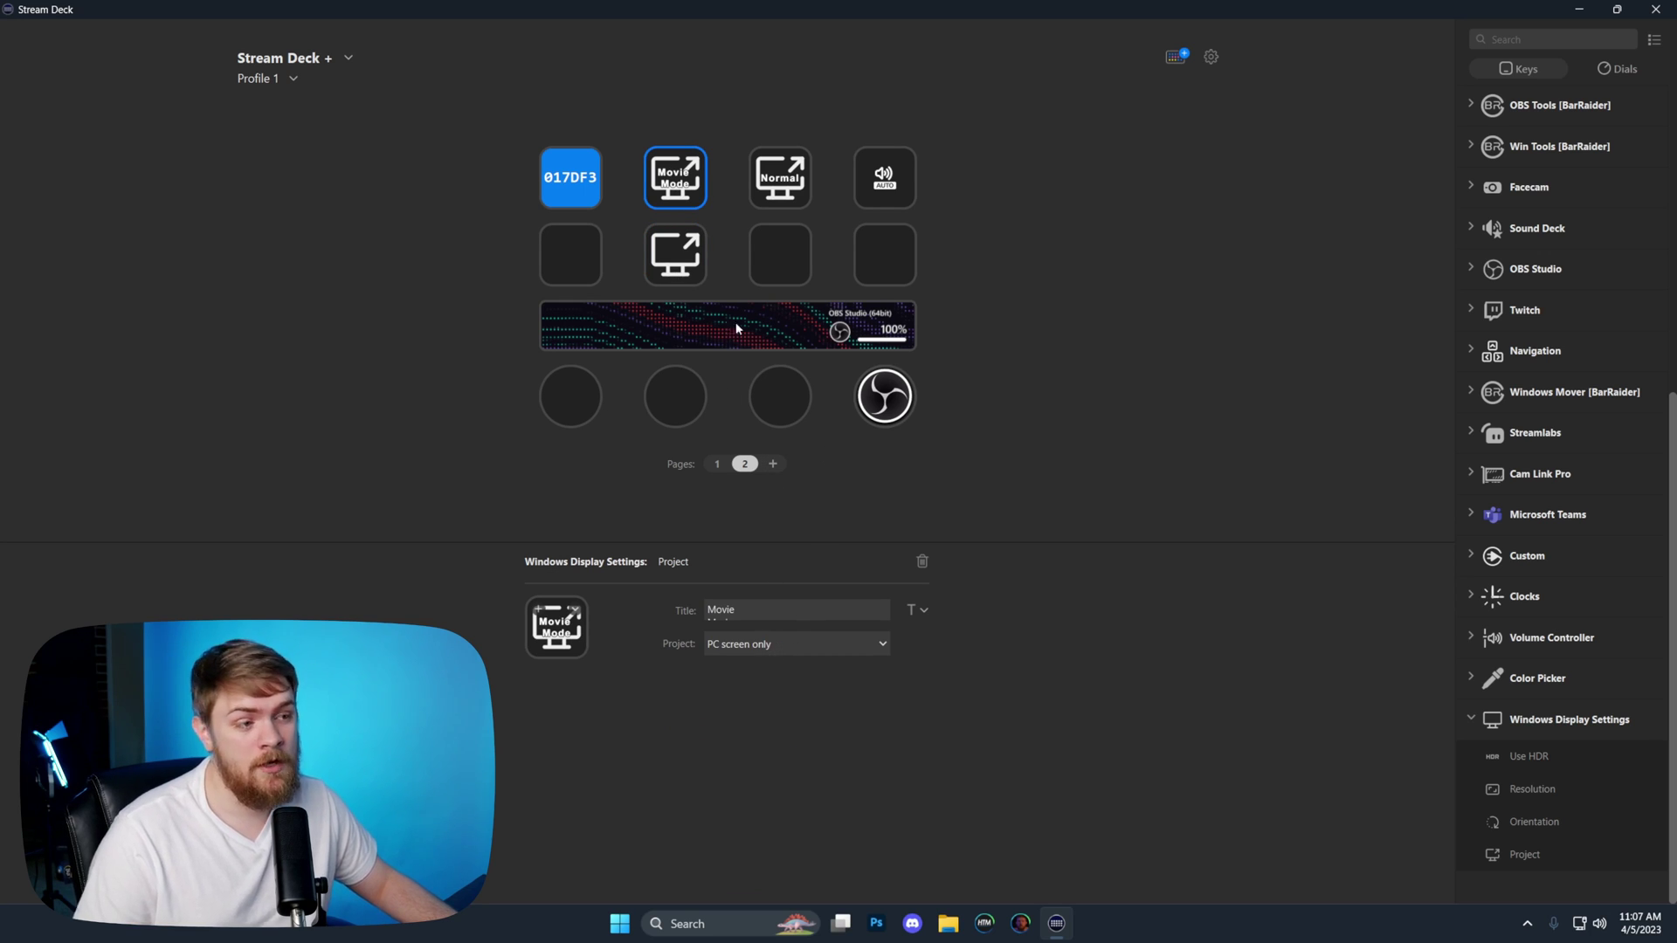
{"action": "left_click", "coordinate": [781, 195]}
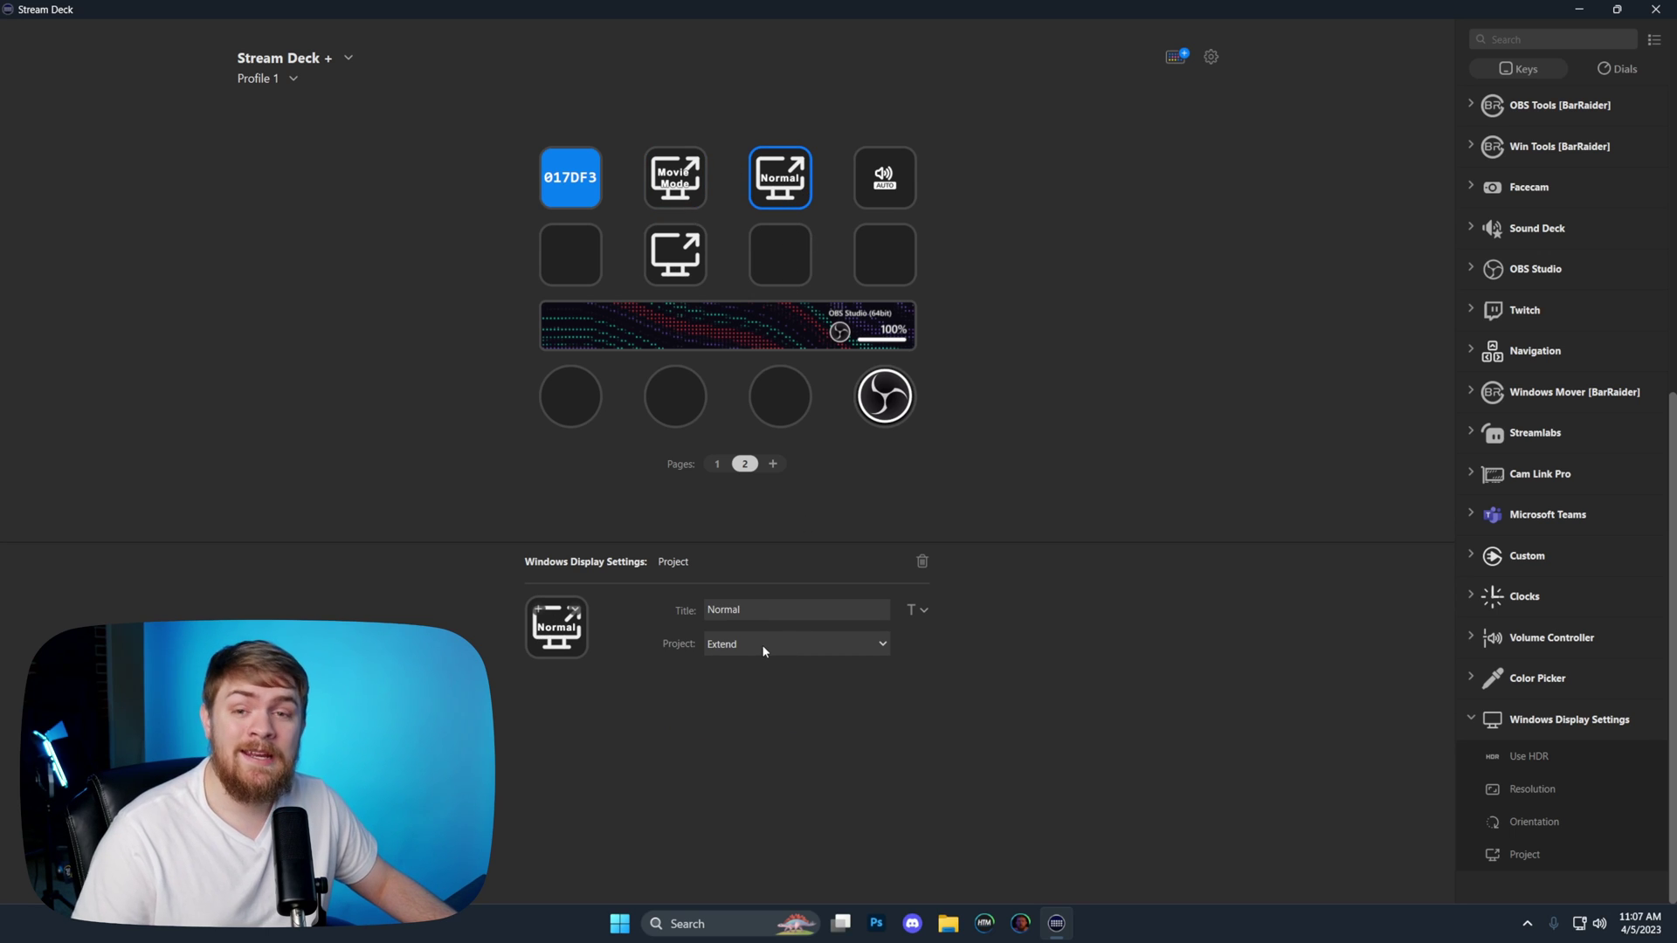
{"action": "left_click", "coordinate": [690, 274]}
{"action": "left_click", "coordinate": [791, 646]}
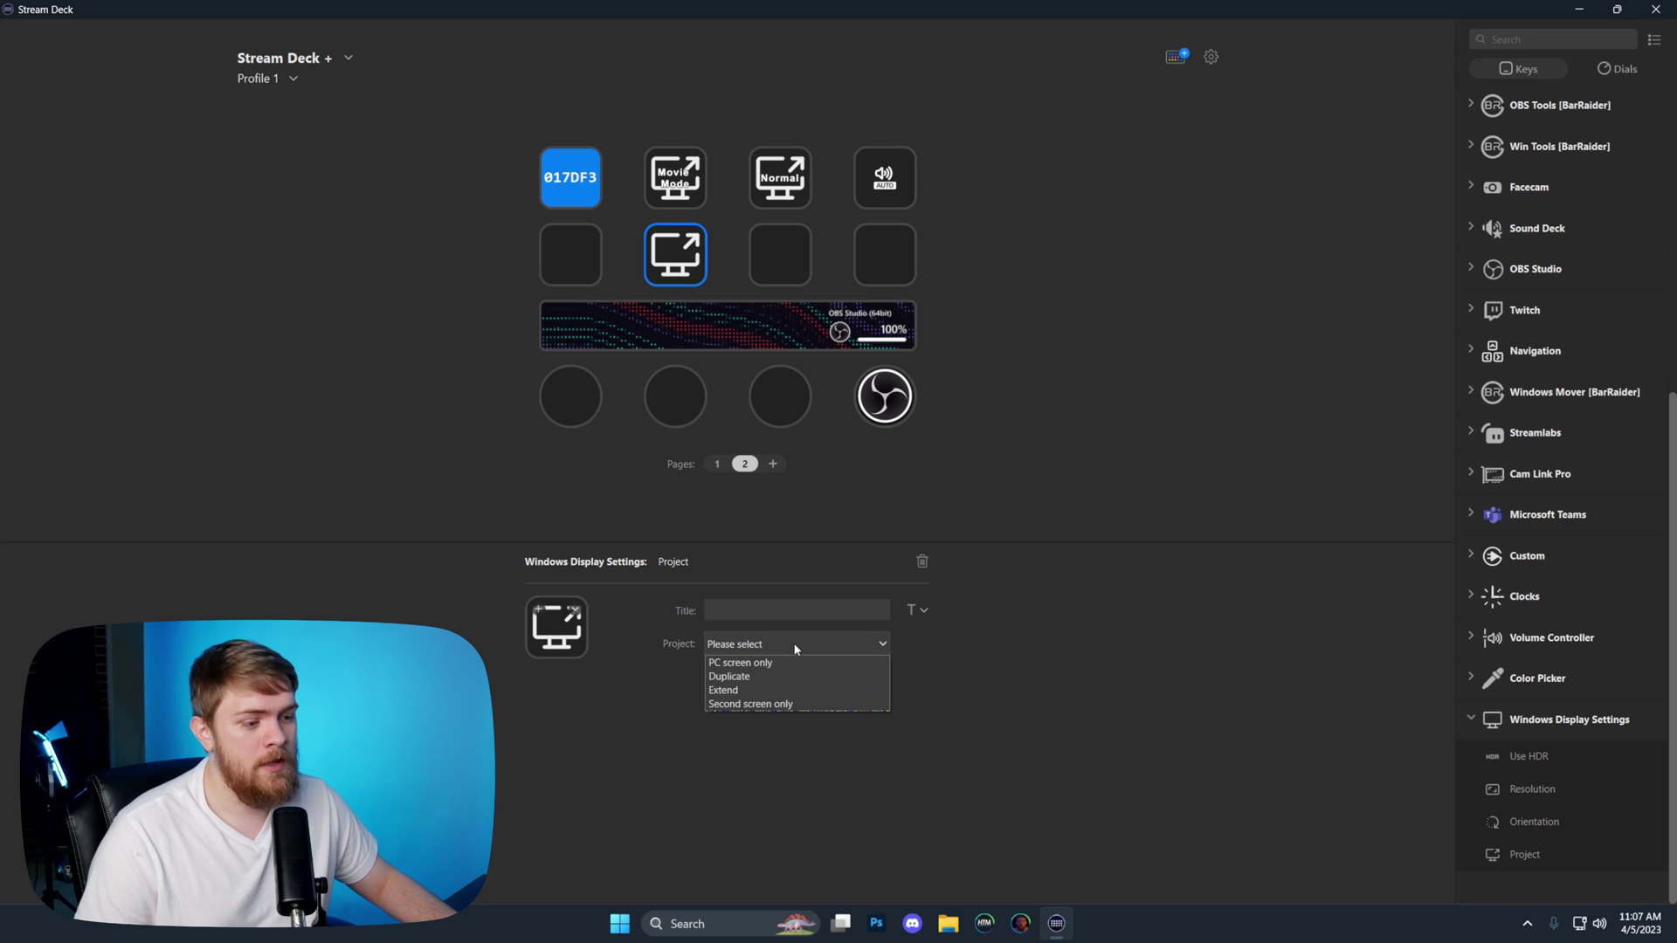
{"action": "left_click", "coordinate": [787, 664]}
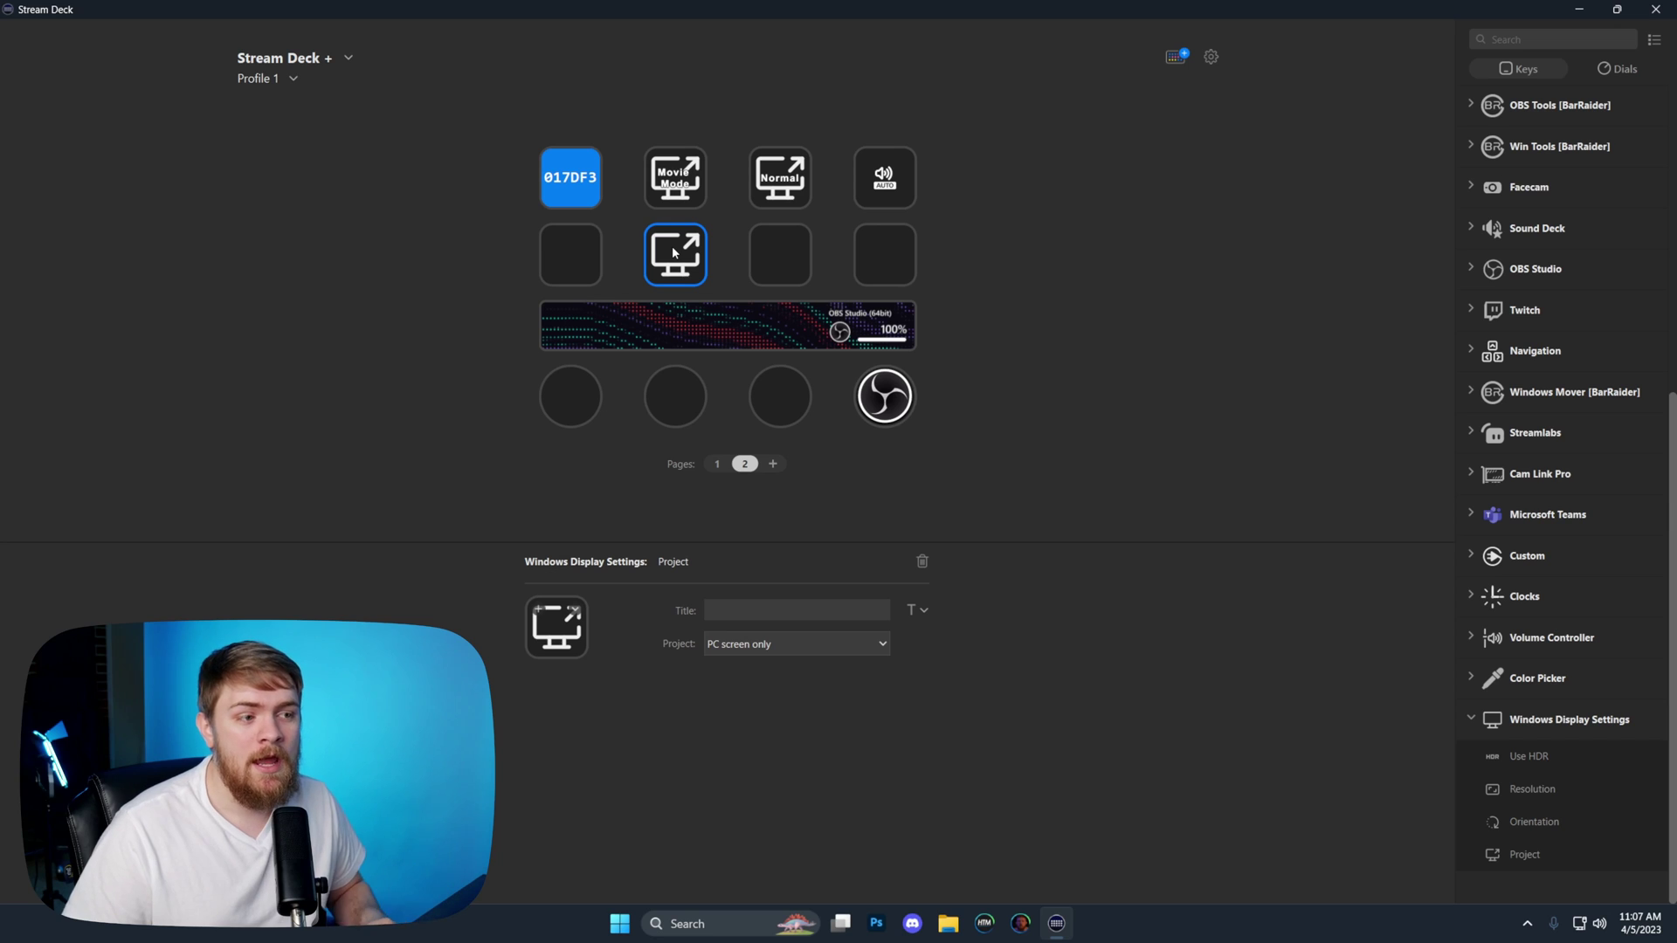
Add a second Project key below Normal set to Extend.
{"action": "left_click", "coordinate": [774, 193]}
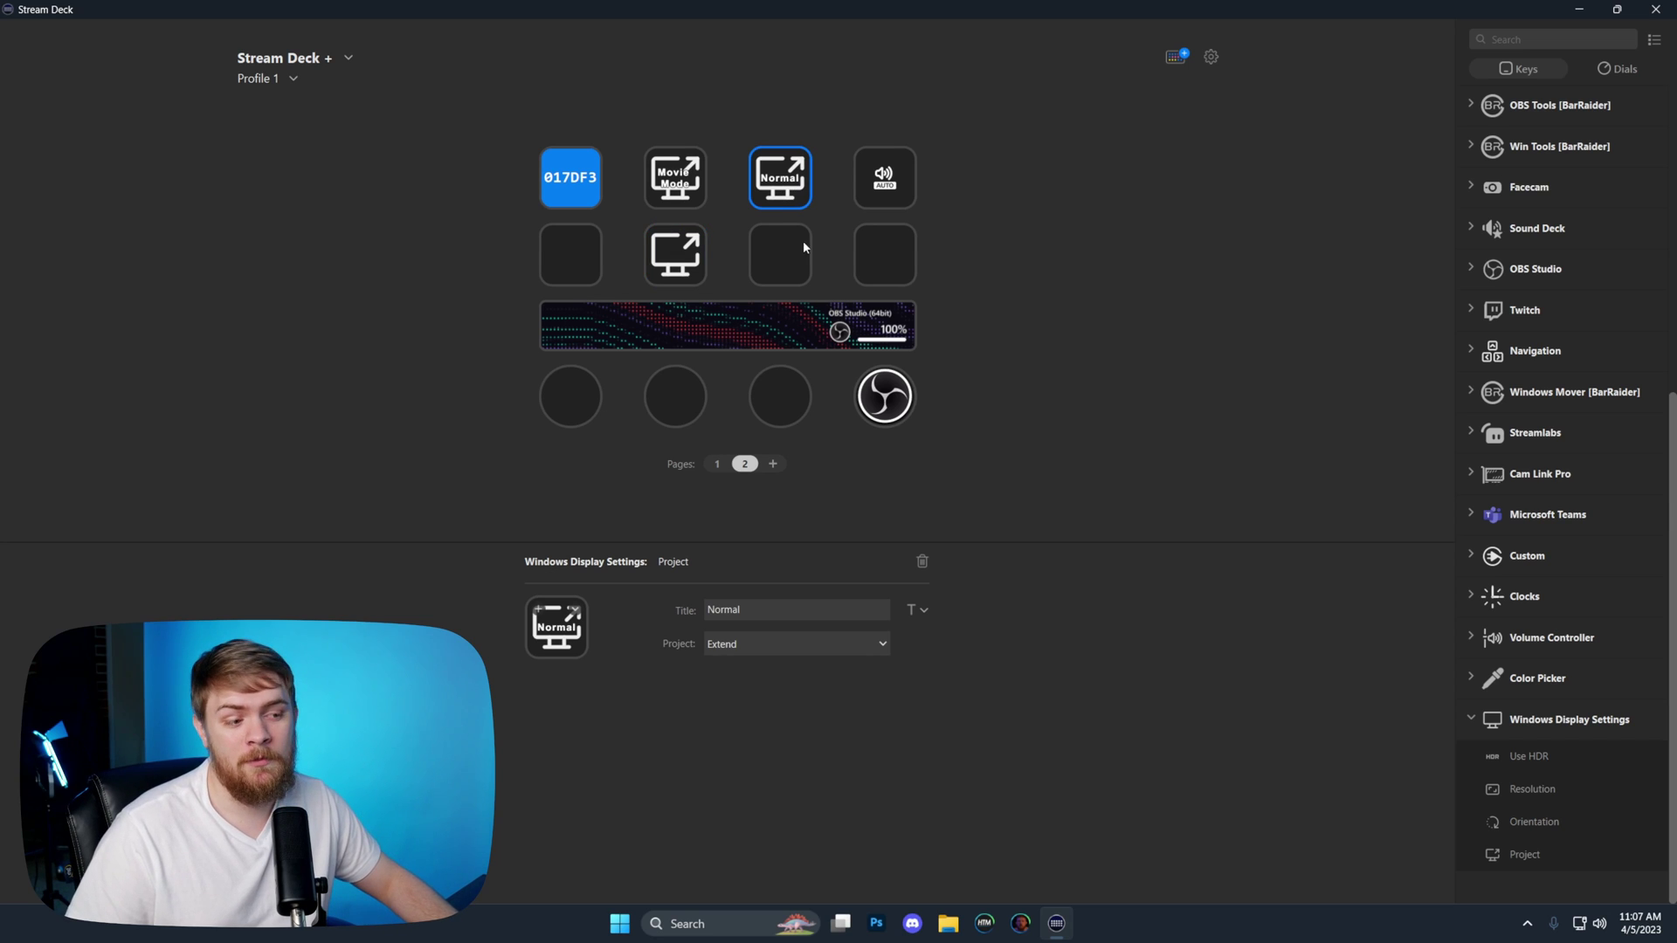
{"action": "left_click_drag", "start_coordinate": [1525, 856], "coordinate": [763, 261]}
{"action": "left_click", "coordinate": [787, 646]}
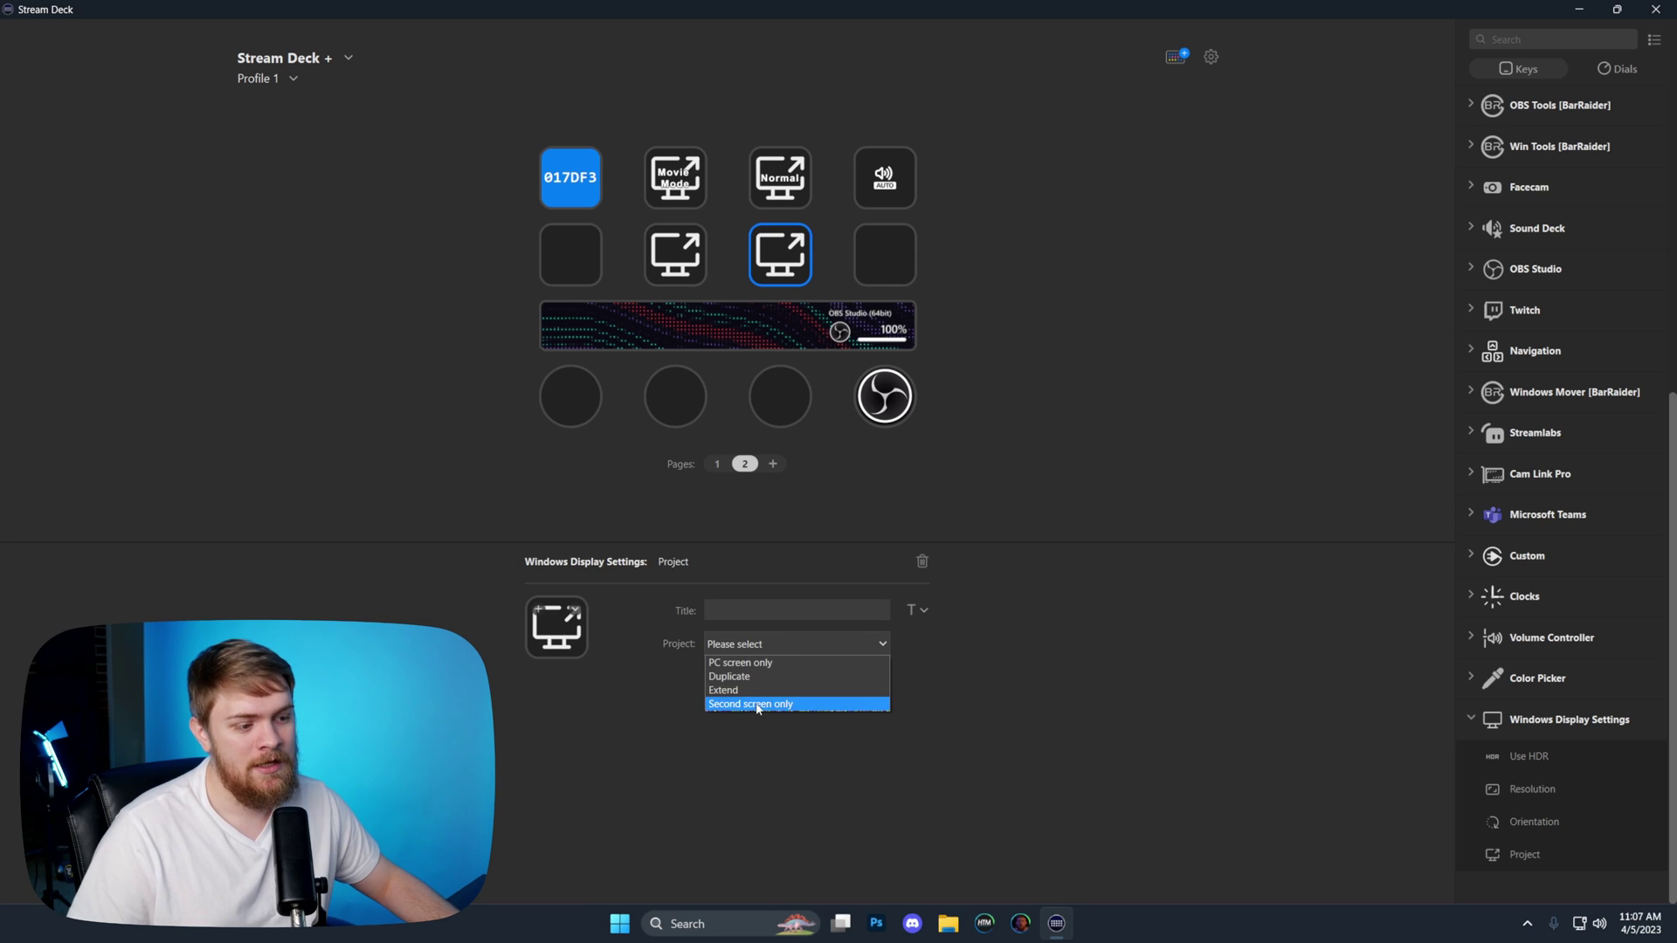
{"action": "left_click", "coordinate": [759, 690]}
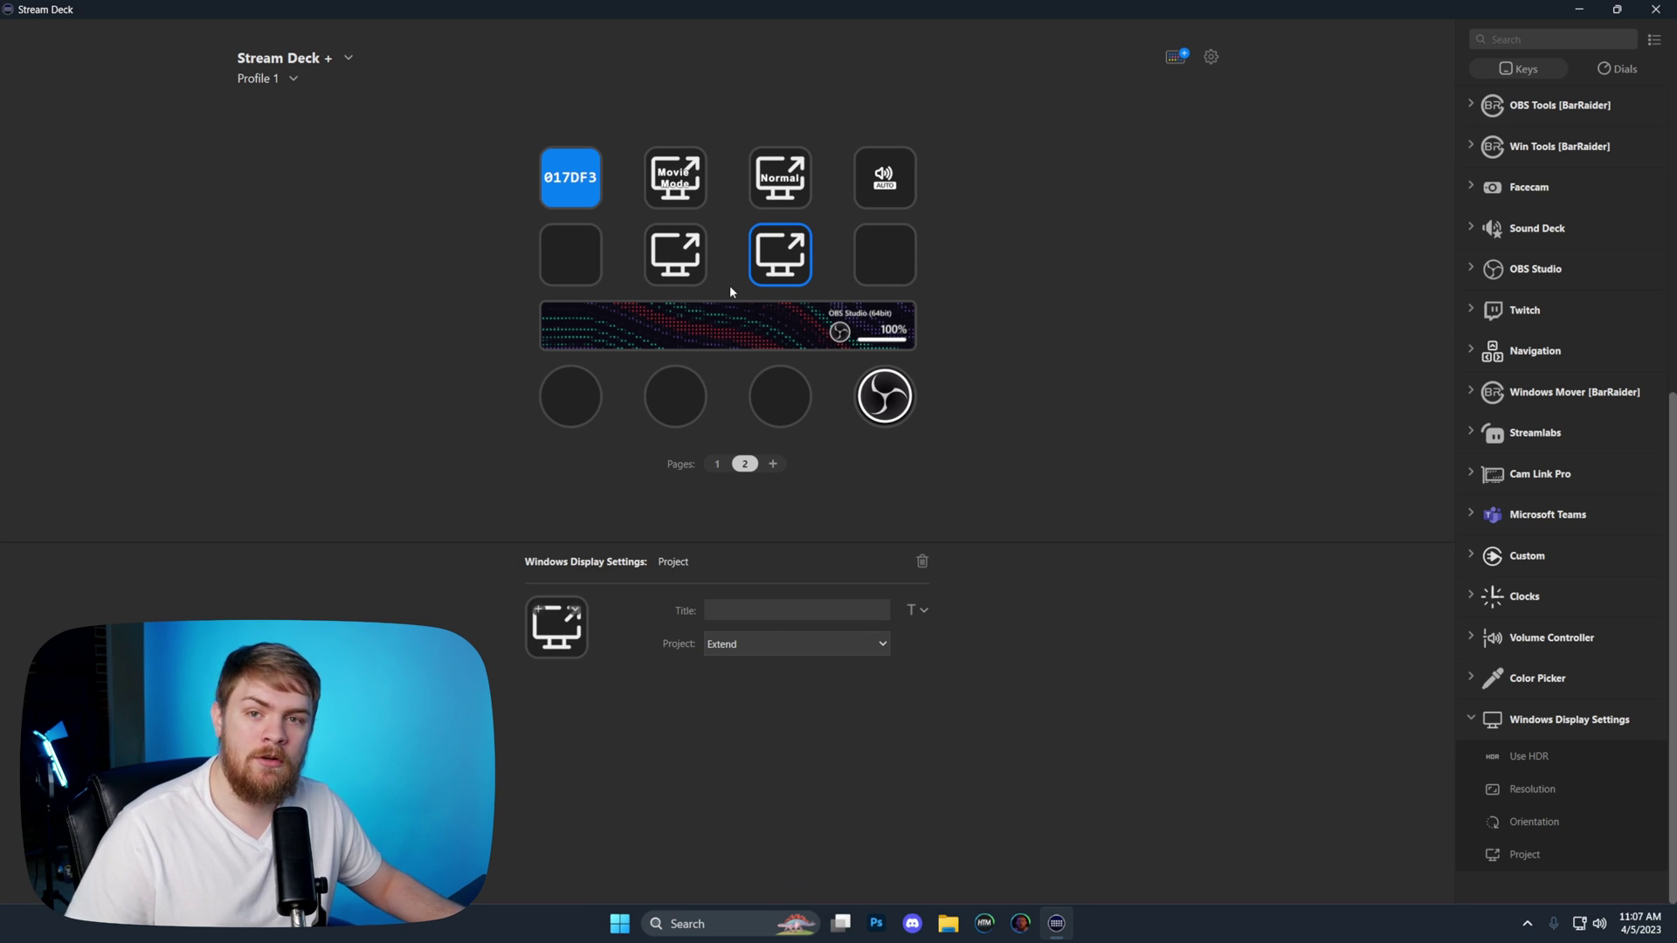
Launch NVIDIA Control Panel from the NVIDIA system tray icon.
{"action": "left_click", "coordinate": [1527, 924]}
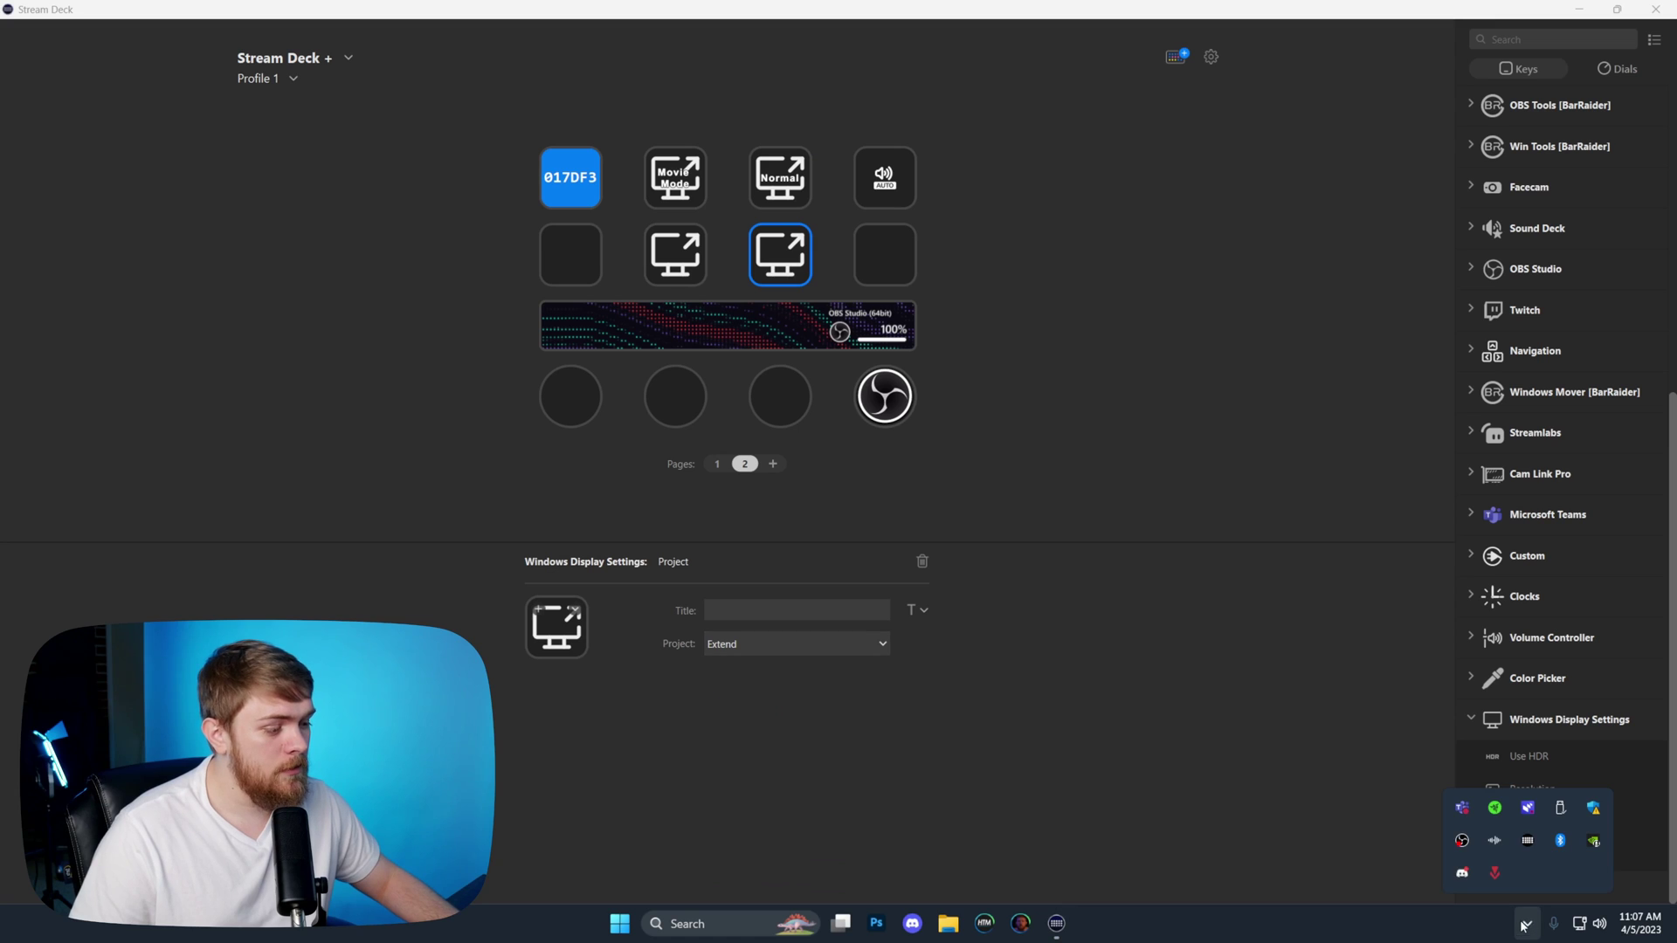
{"action": "right_click", "coordinate": [1595, 841]}
{"action": "left_click", "coordinate": [1564, 774]}
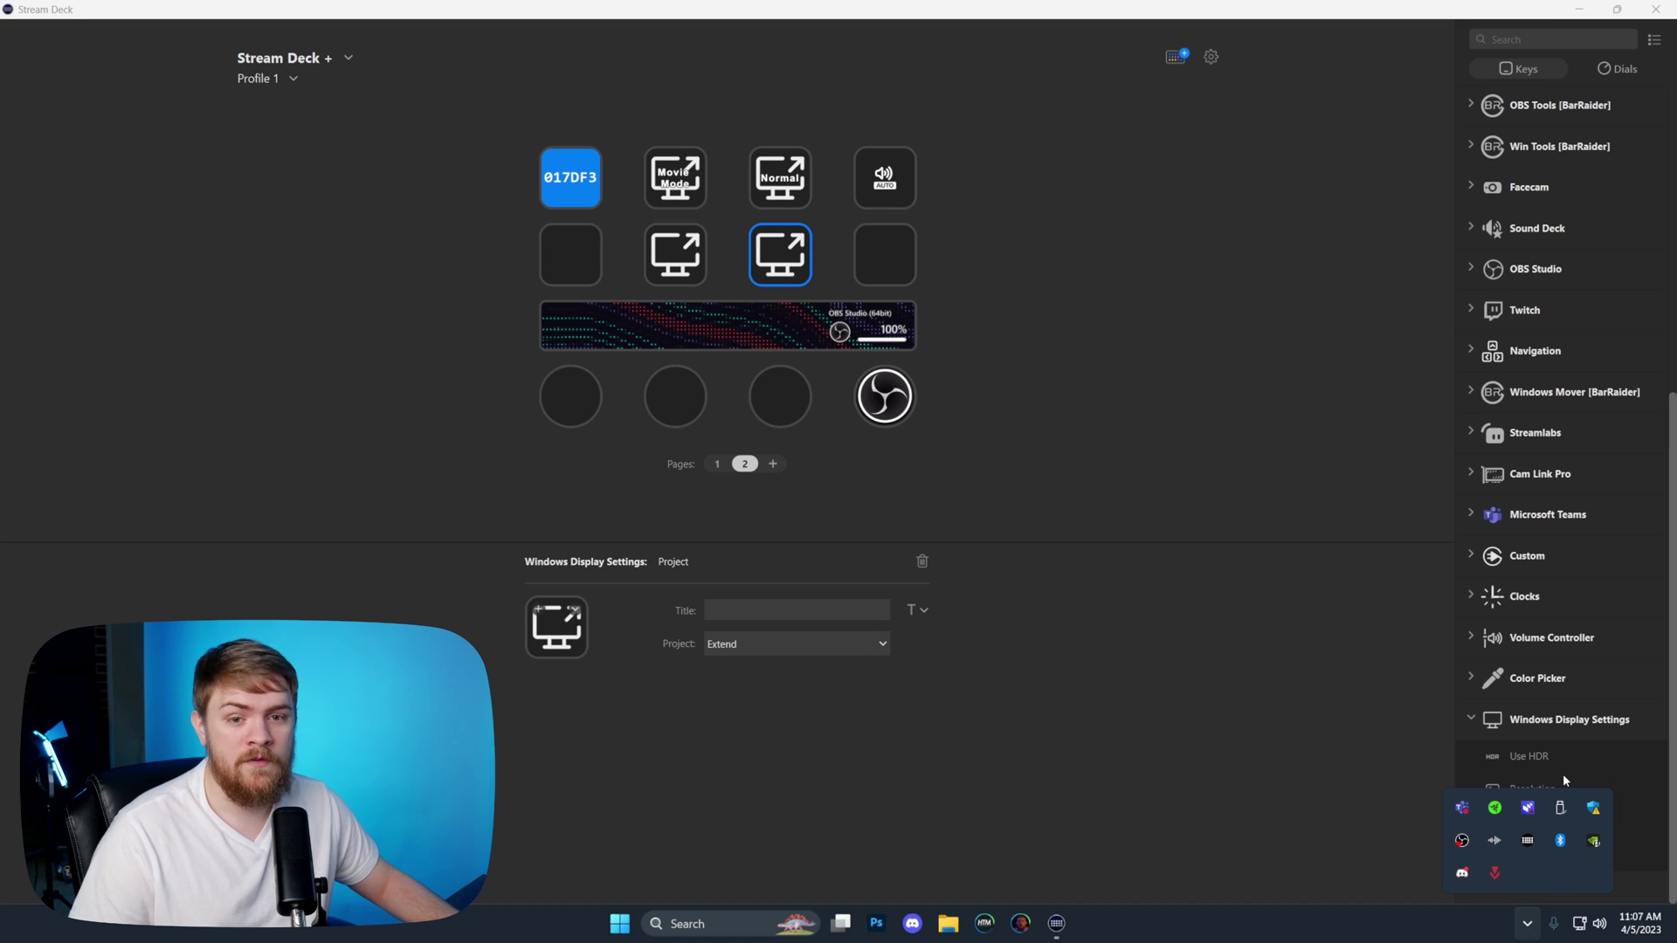
{"action": "left_click", "coordinate": [1329, 605]}
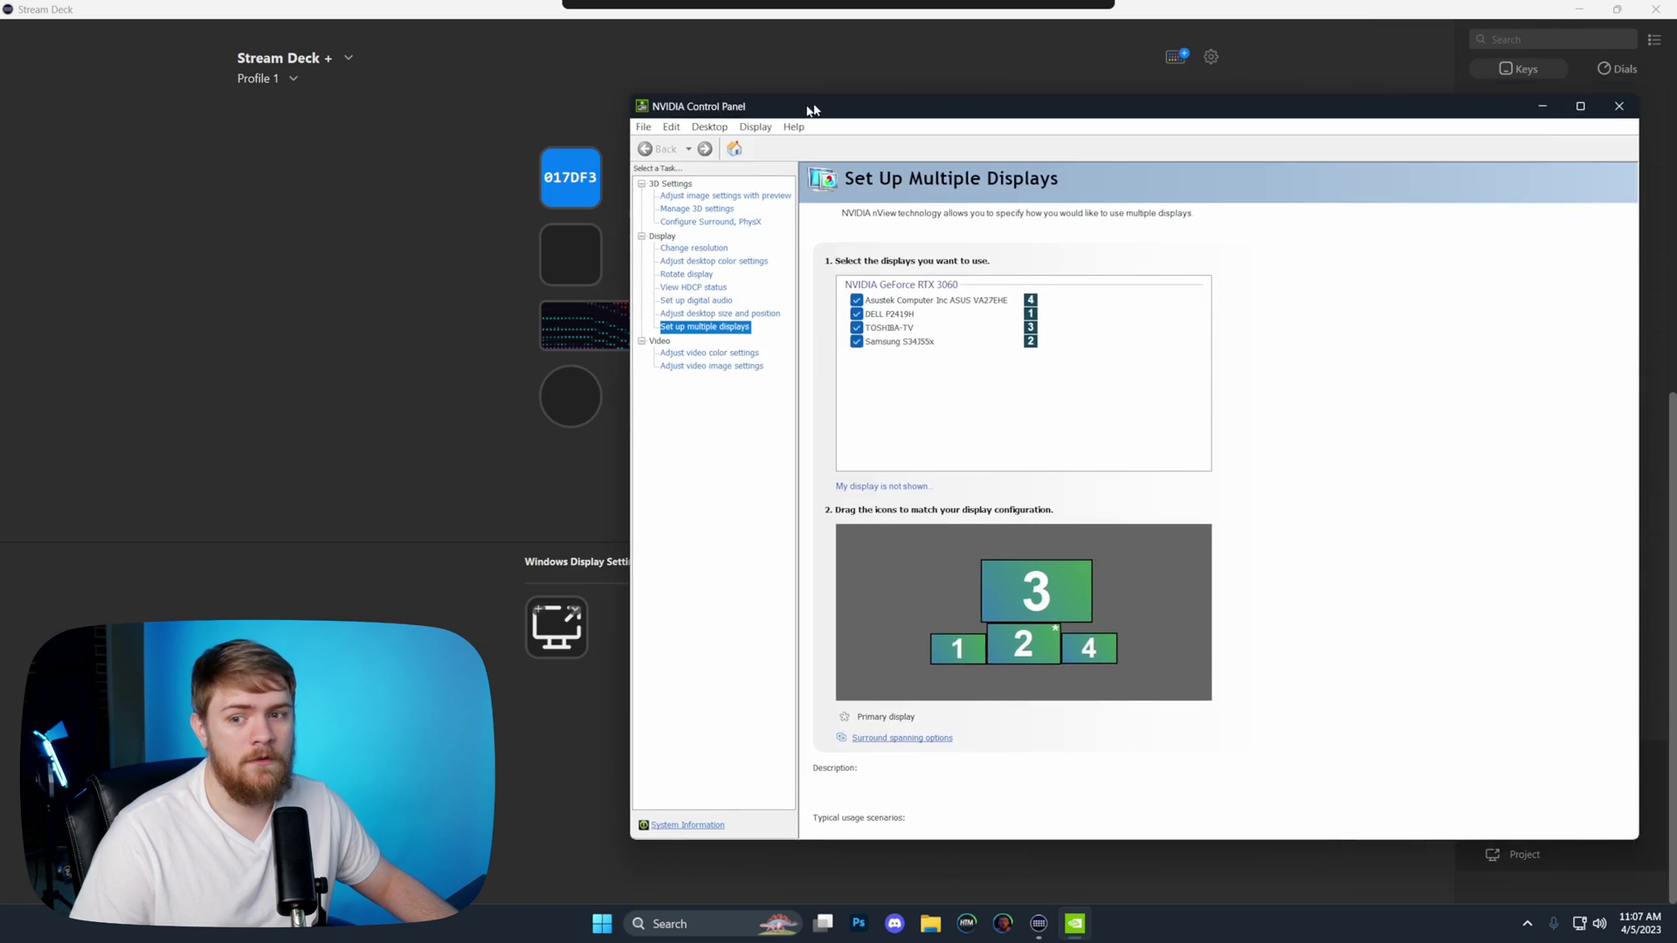
Position the NVIDIA Control Panel window beside the Stream Deck keys to compare with Movie Mode.
{"action": "left_click_drag", "start_coordinate": [813, 105], "coordinate": [688, 121]}
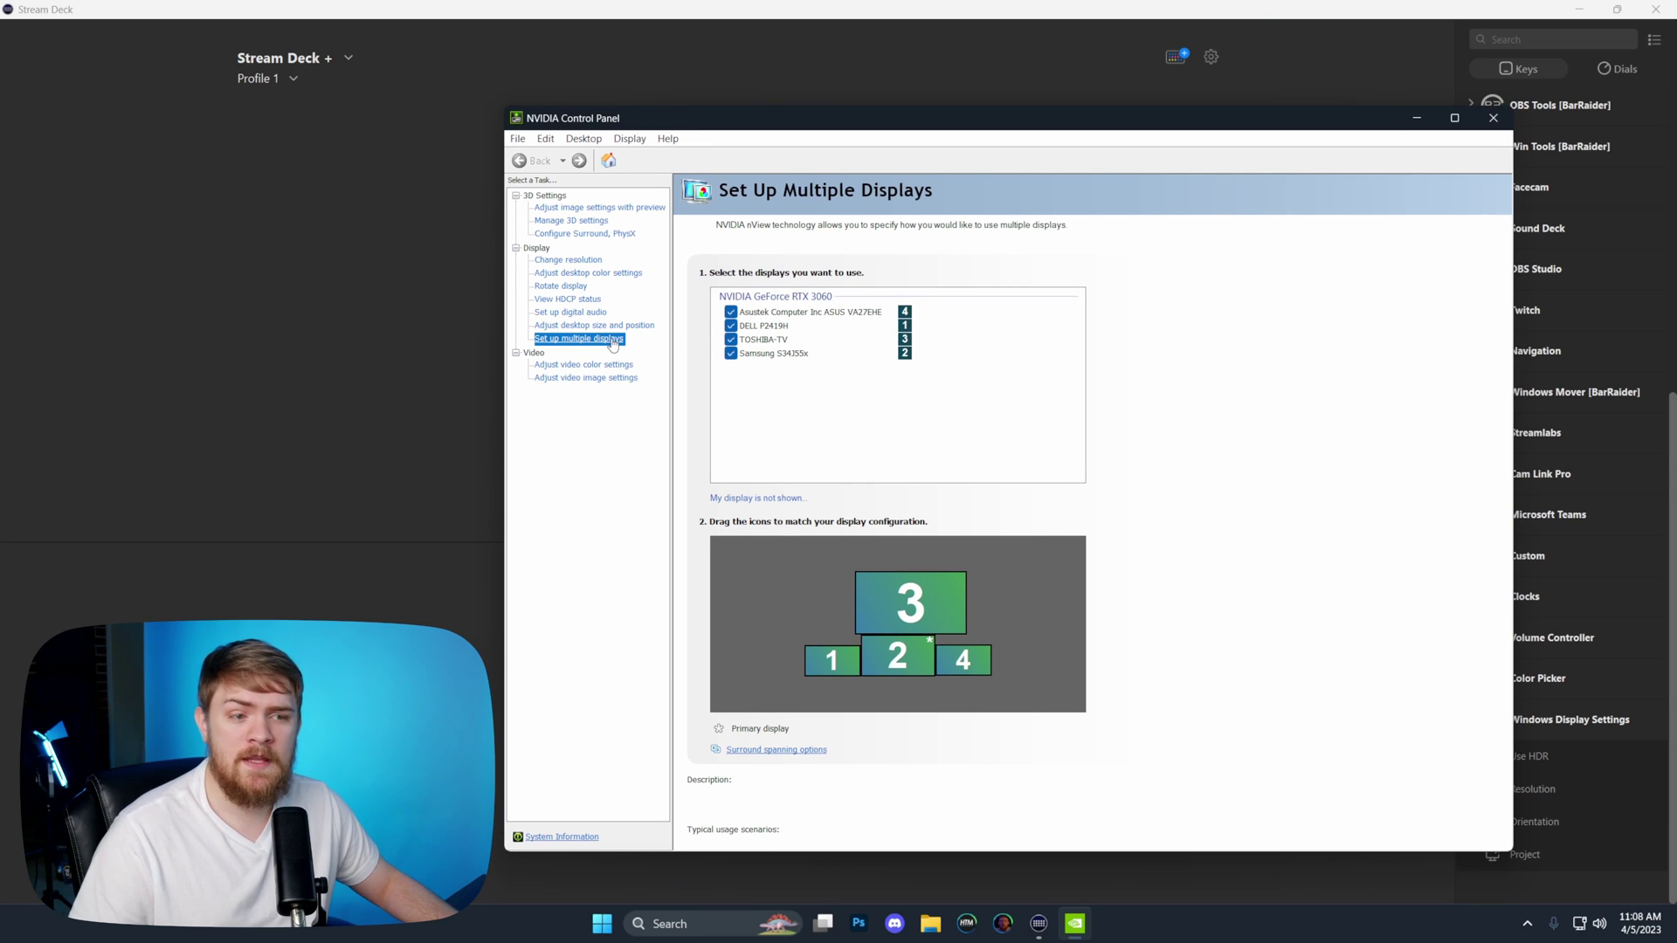
{"action": "left_click_drag", "start_coordinate": [874, 118], "coordinate": [1387, 131]}
{"action": "left_click", "coordinate": [684, 186]}
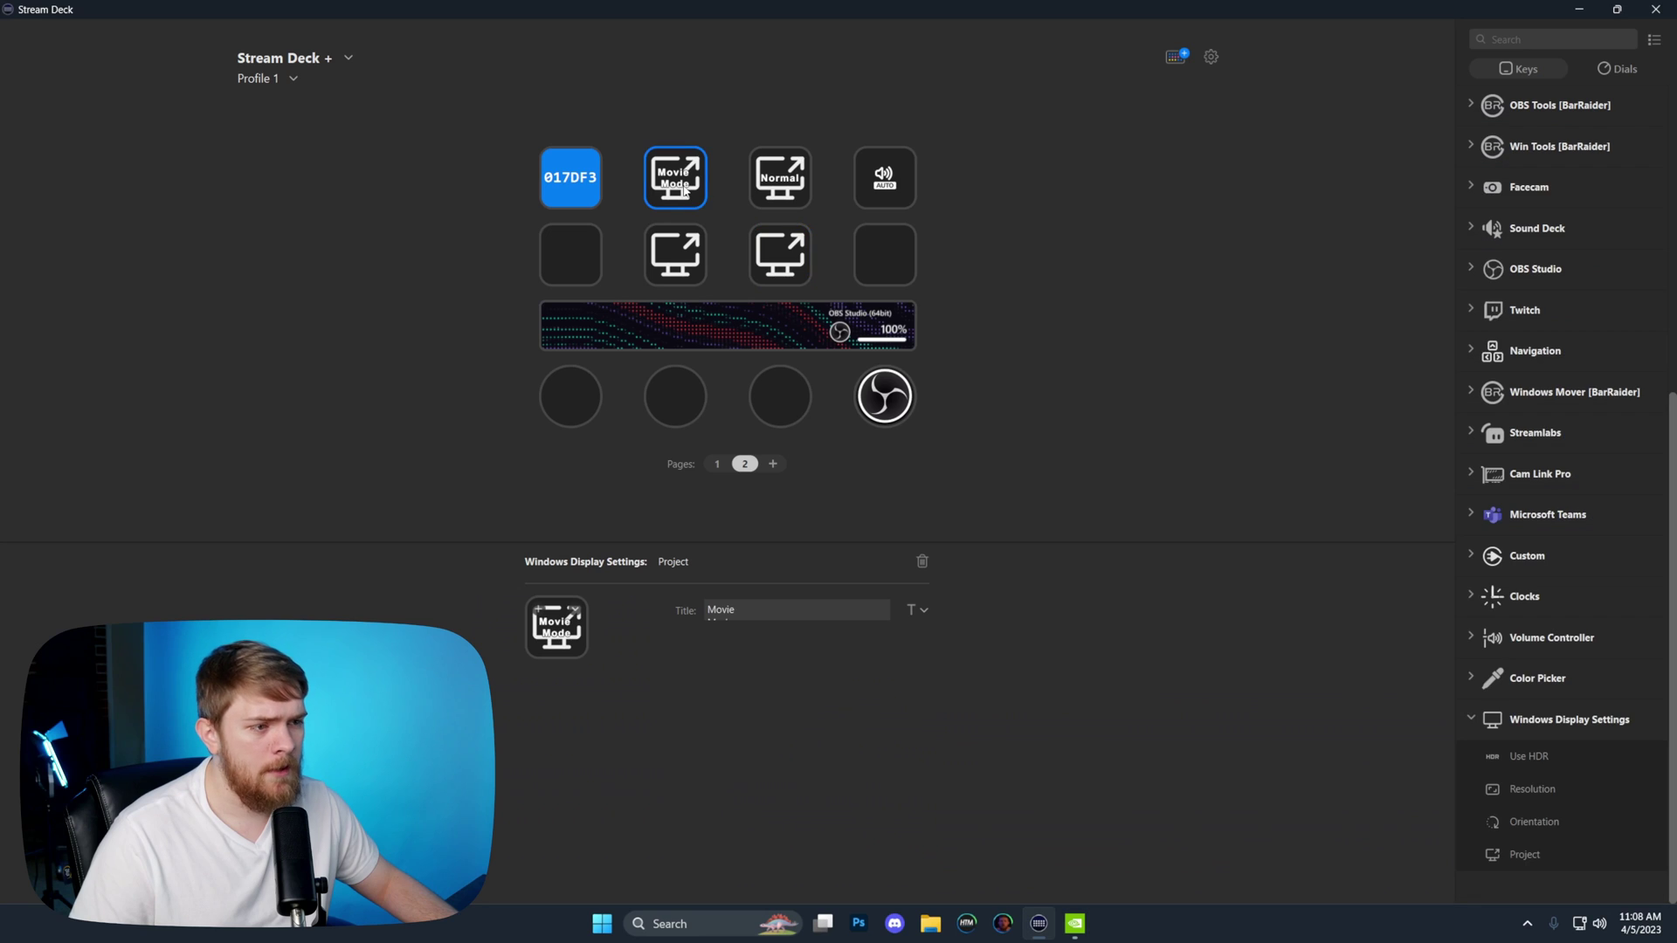
{"action": "key", "text": "alt+Tab"}
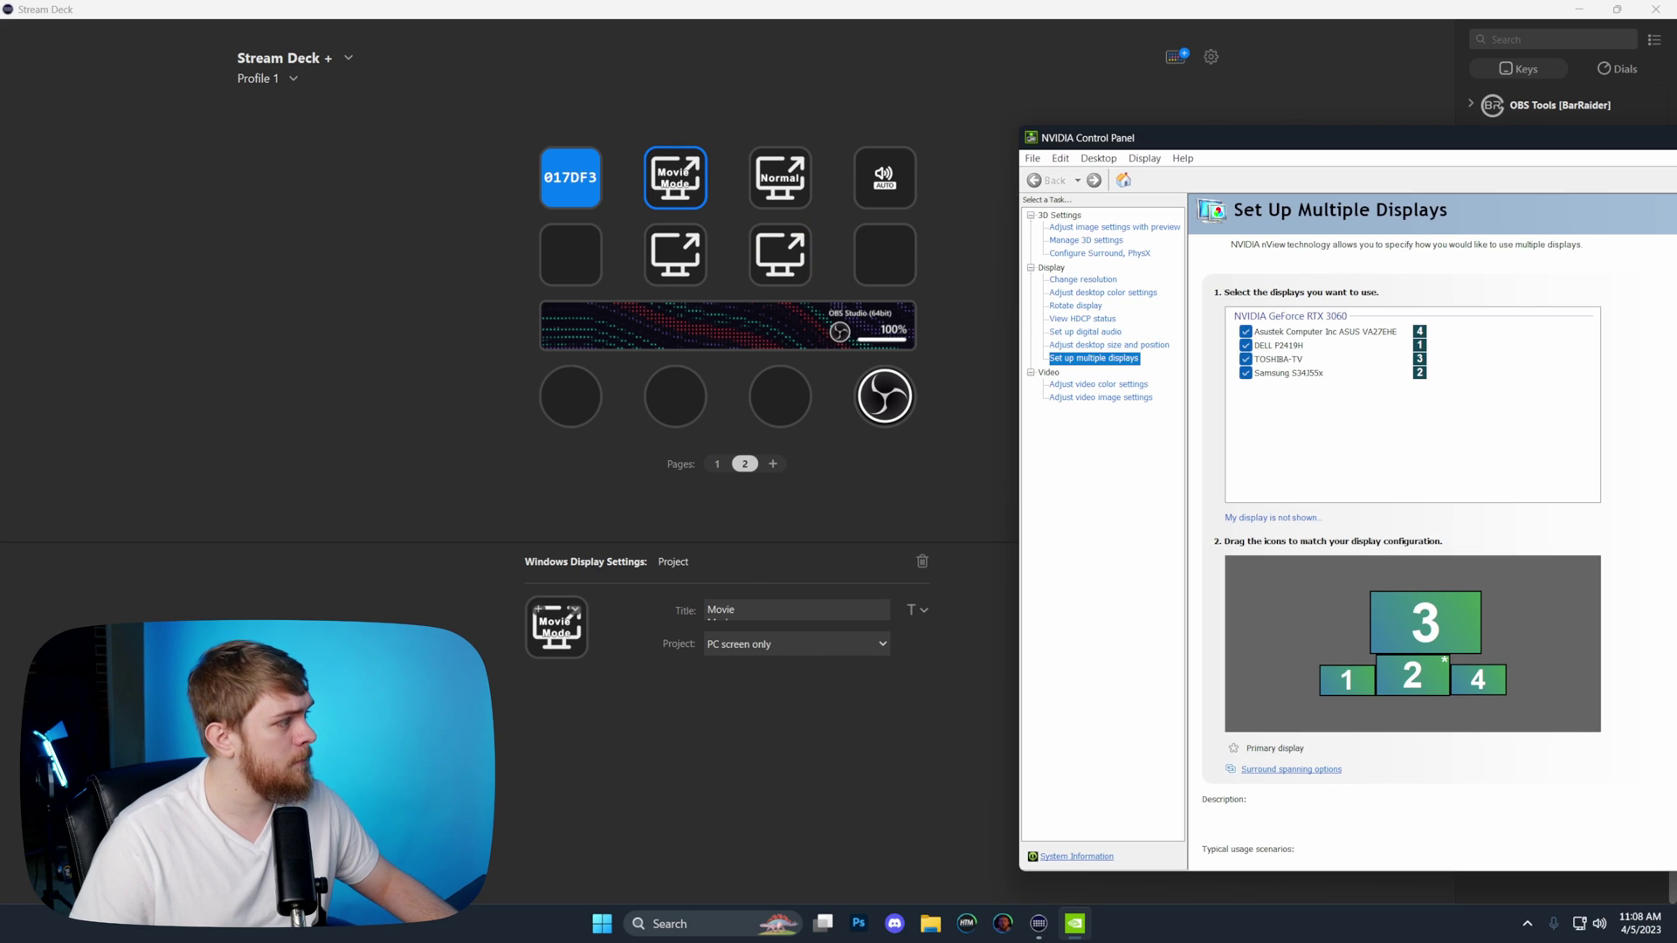
{"action": "left_click_drag", "start_coordinate": [1328, 143], "coordinate": [982, 88]}
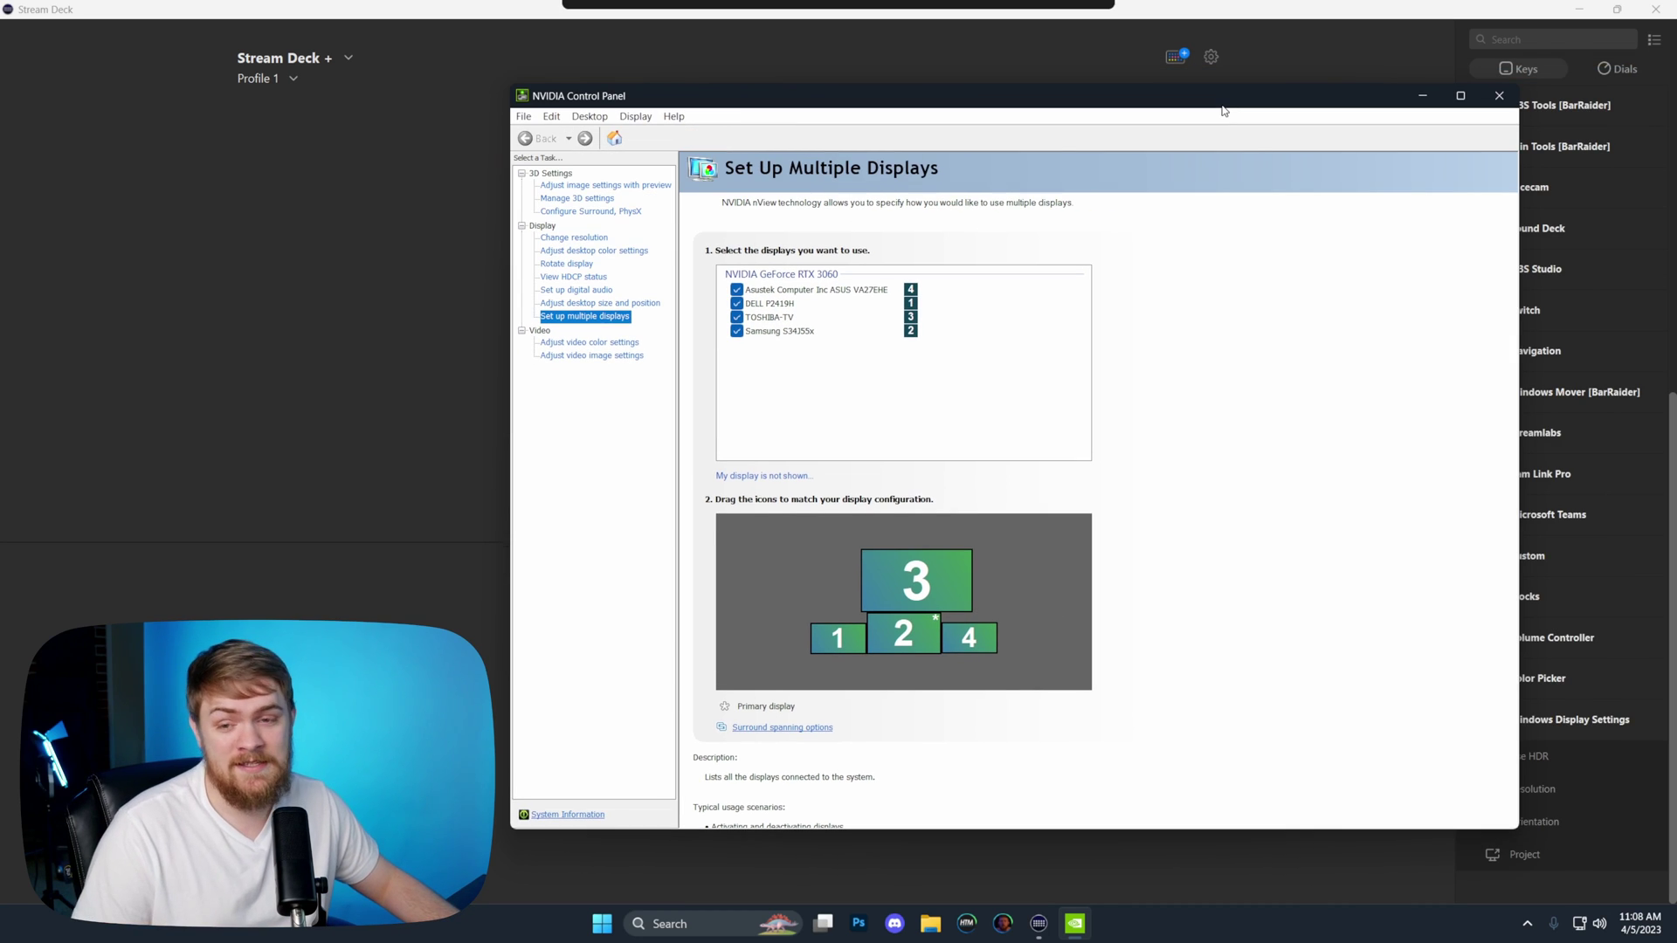
{"action": "left_click_drag", "start_coordinate": [1224, 111], "coordinate": [1305, 89]}
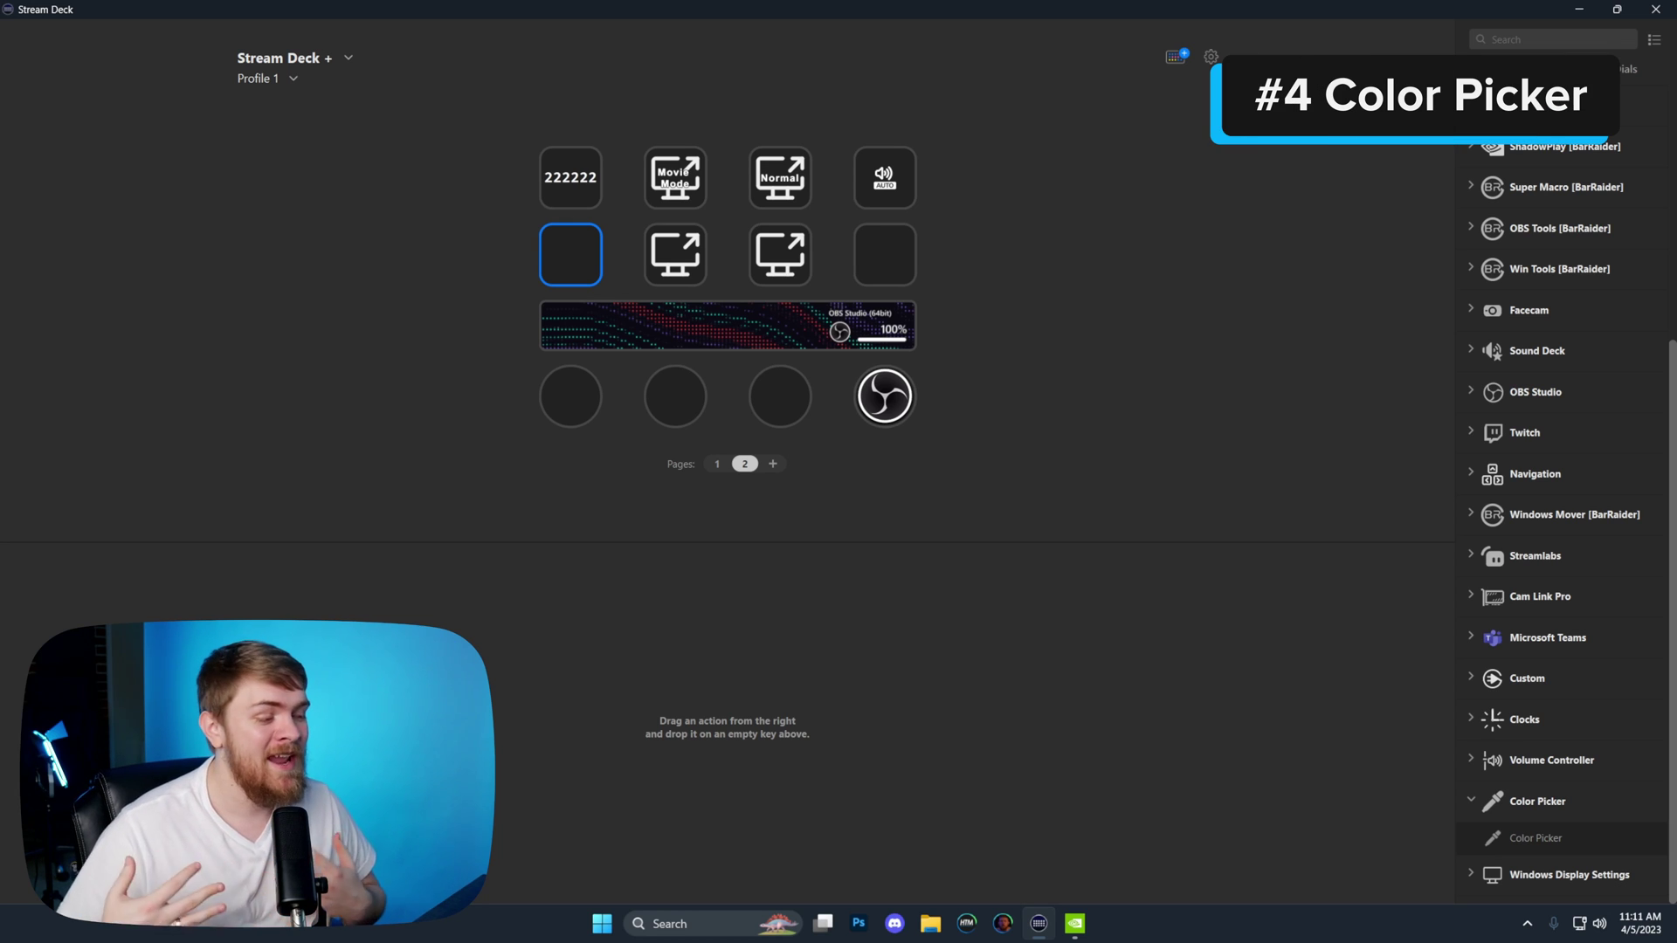
Place a Color Picker action on the empty left key of the second row.
{"action": "left_click_drag", "start_coordinate": [1523, 838], "coordinate": [570, 258]}
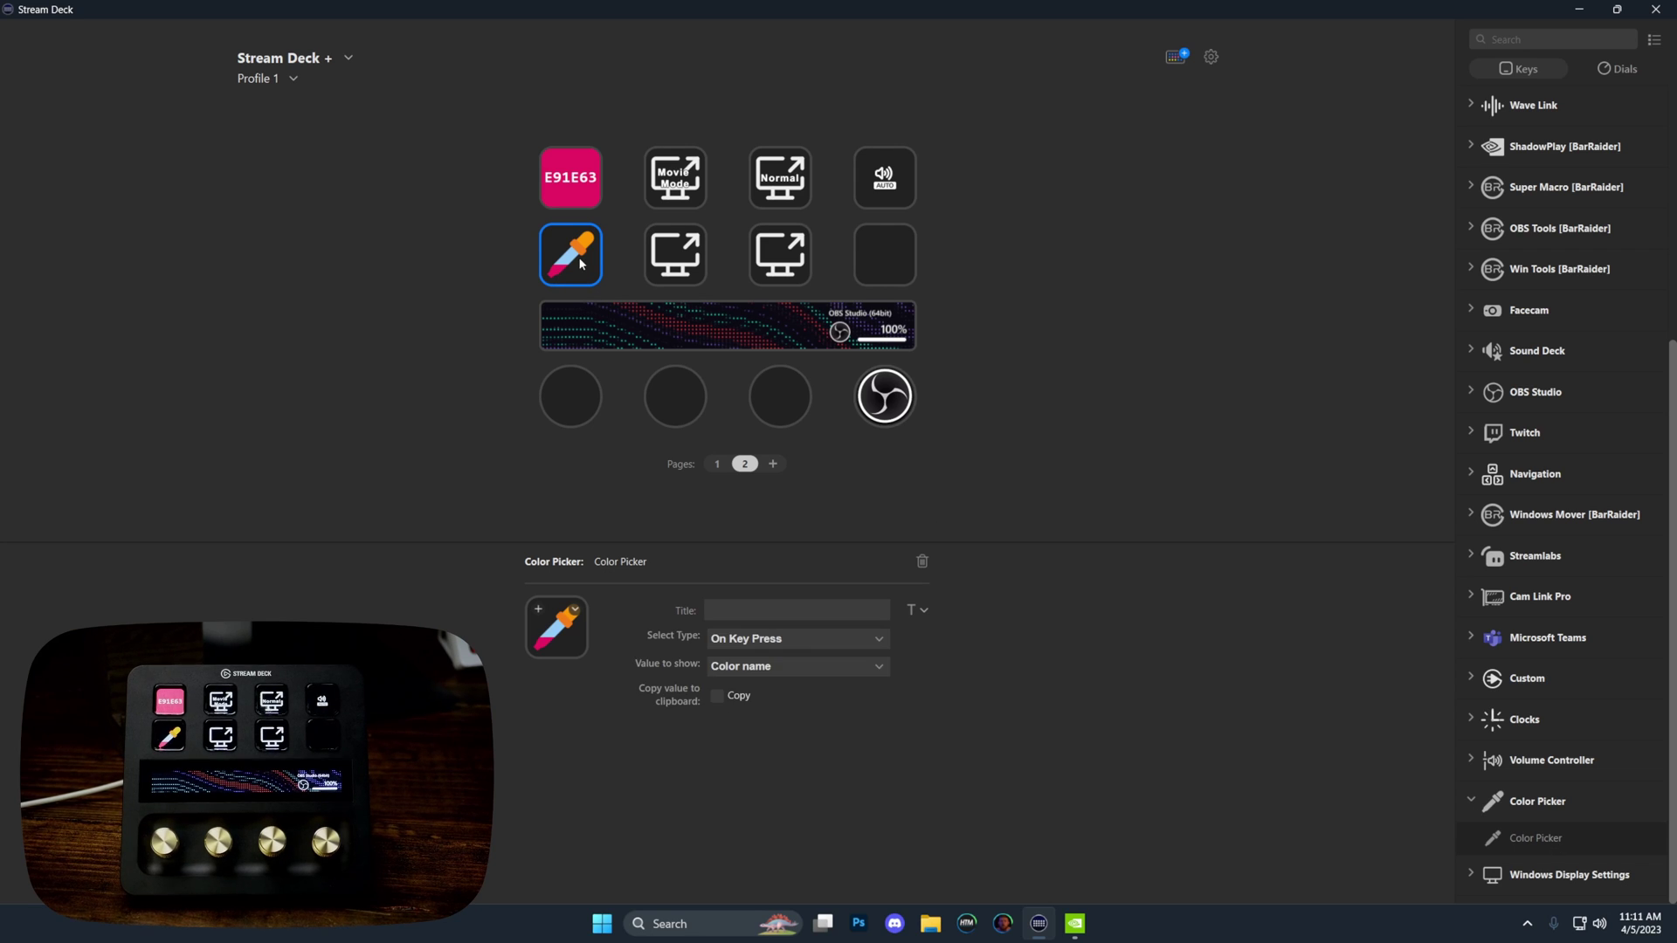
Keep the Color Picker key on On Key Press, show Hex Value, and enable Copy value to clipboard.
{"action": "left_click", "coordinate": [795, 638]}
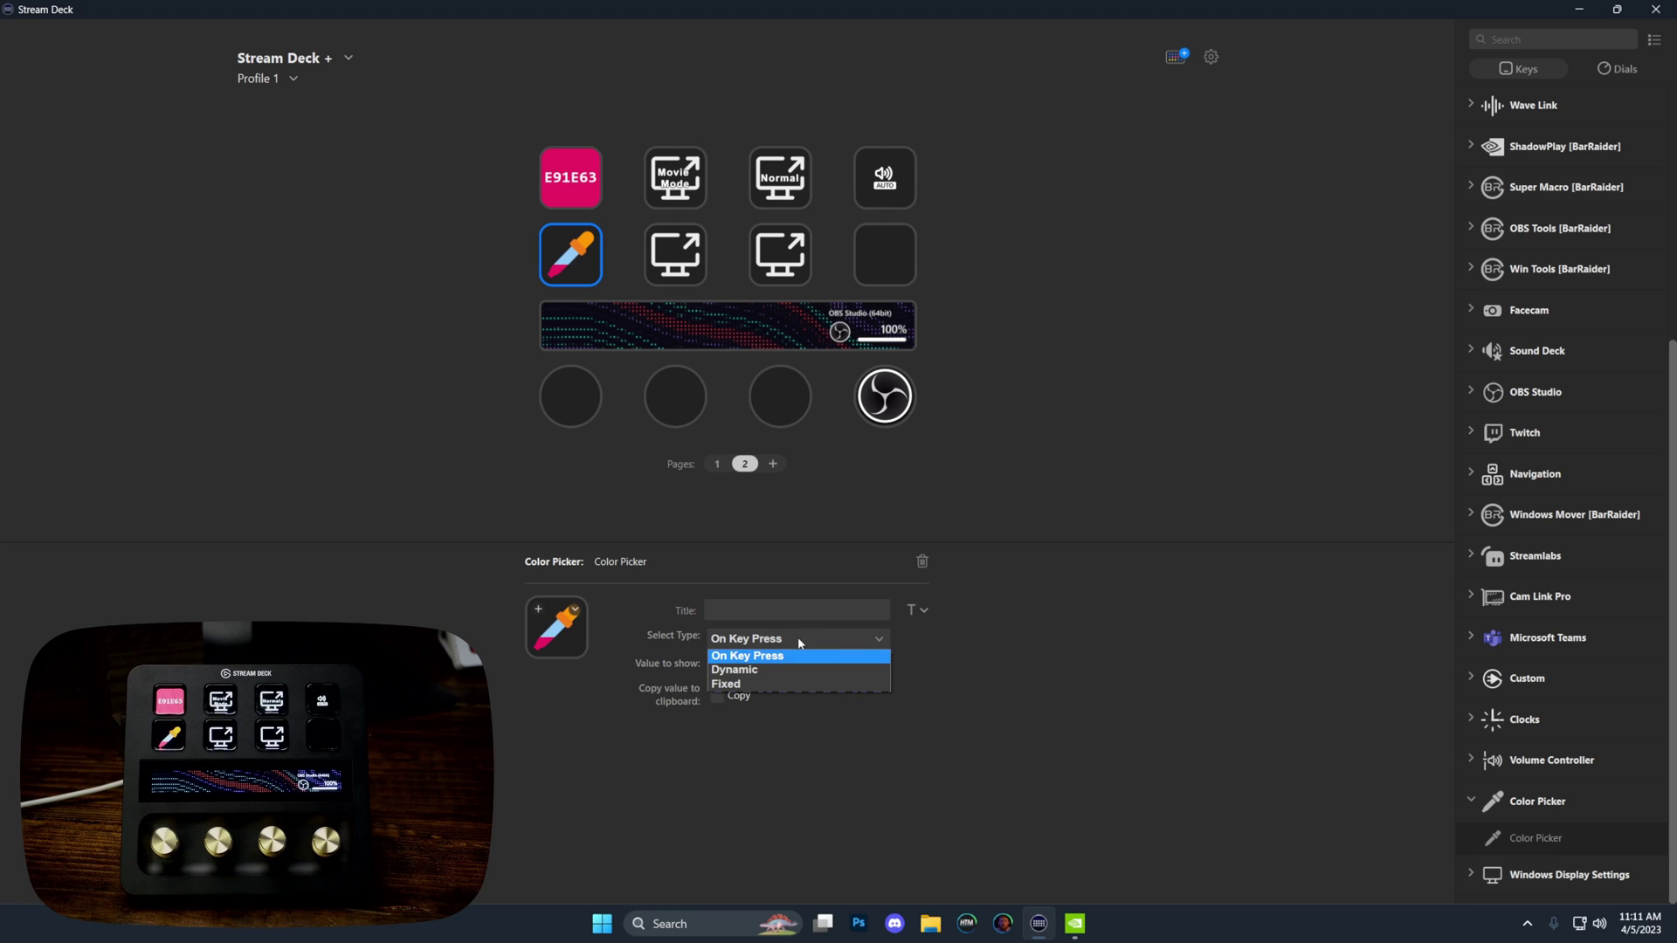
{"action": "left_click", "coordinate": [822, 655]}
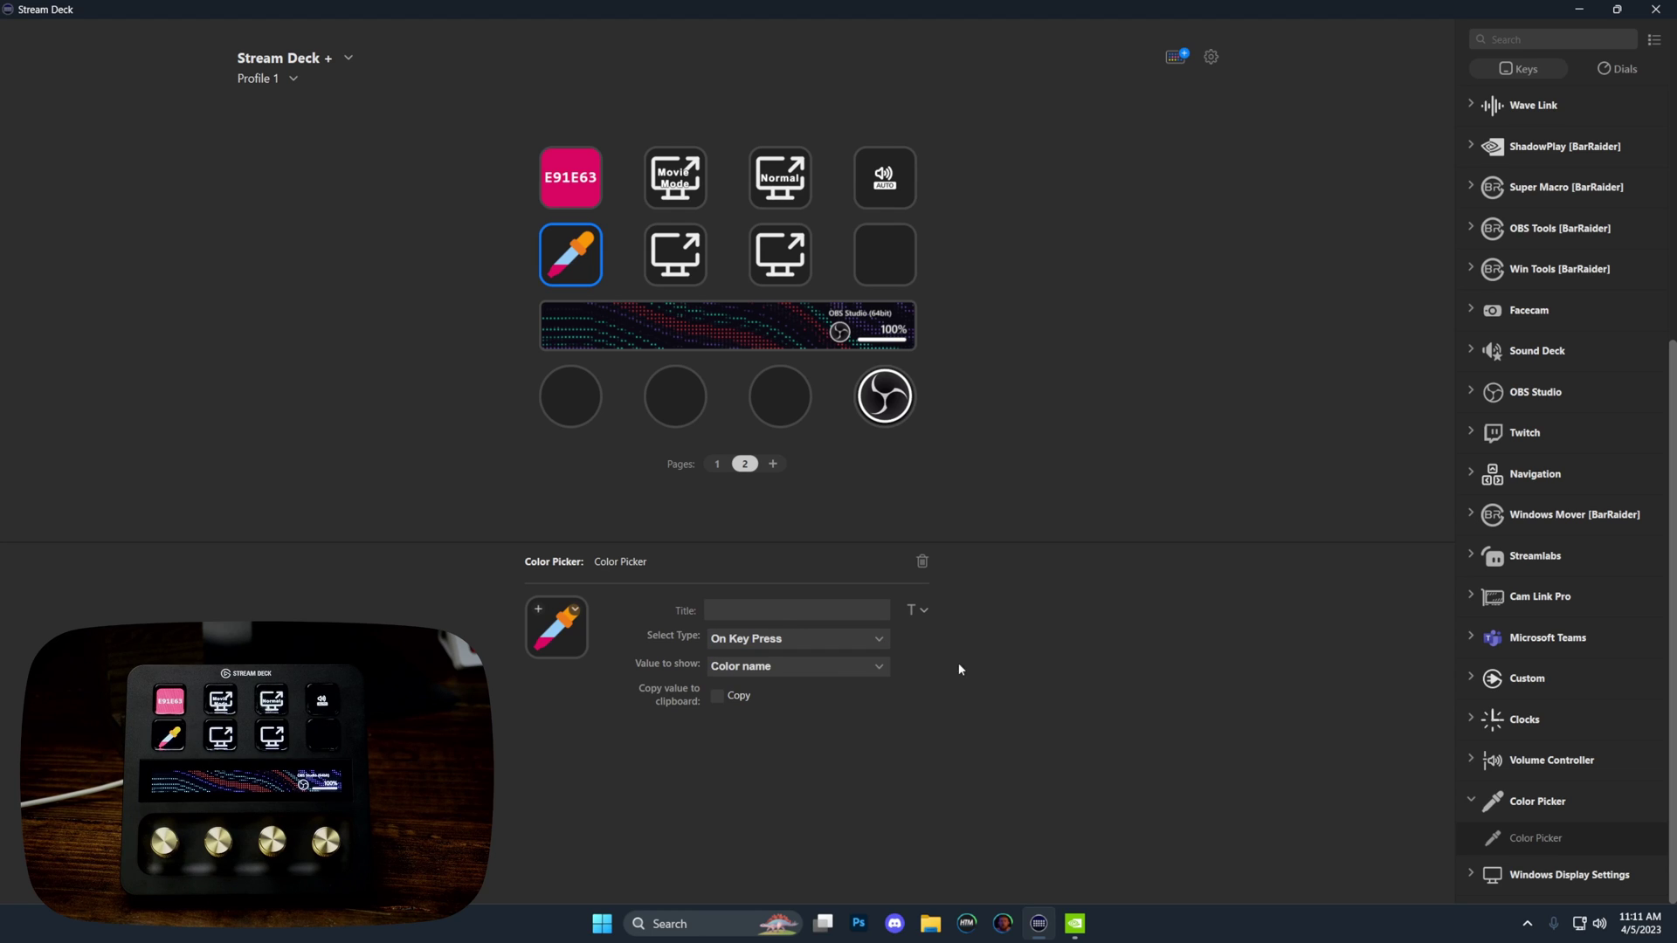
{"action": "left_click", "coordinate": [753, 673]}
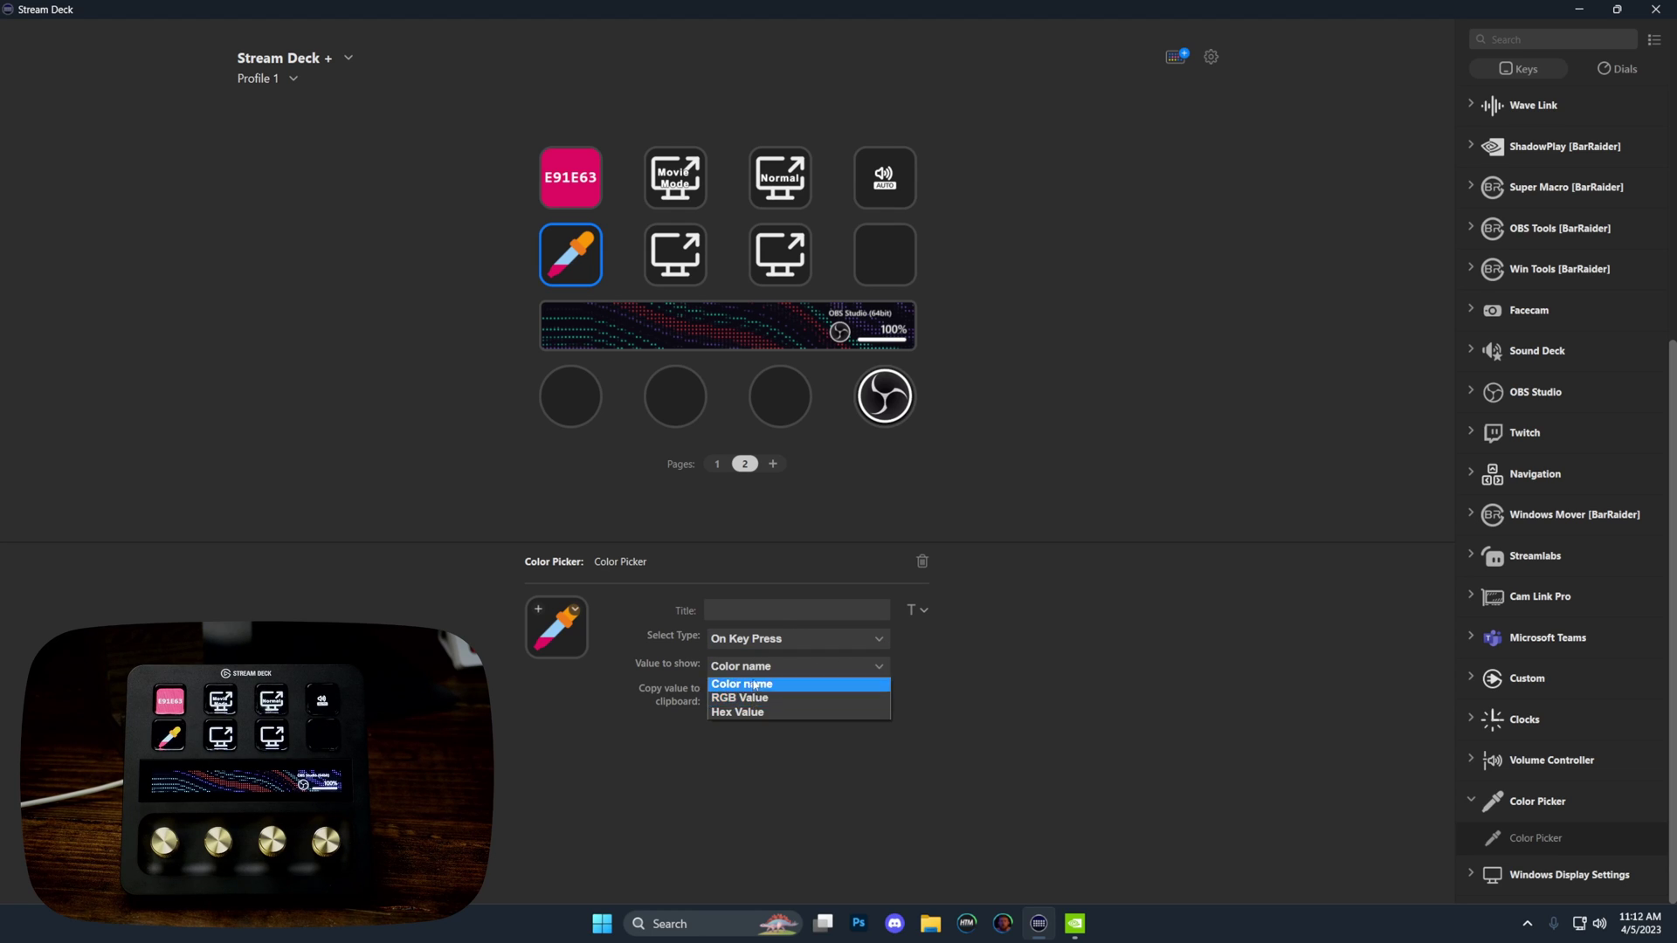
{"action": "left_click", "coordinate": [751, 684]}
{"action": "left_click", "coordinate": [769, 667]}
{"action": "left_click", "coordinate": [767, 664]}
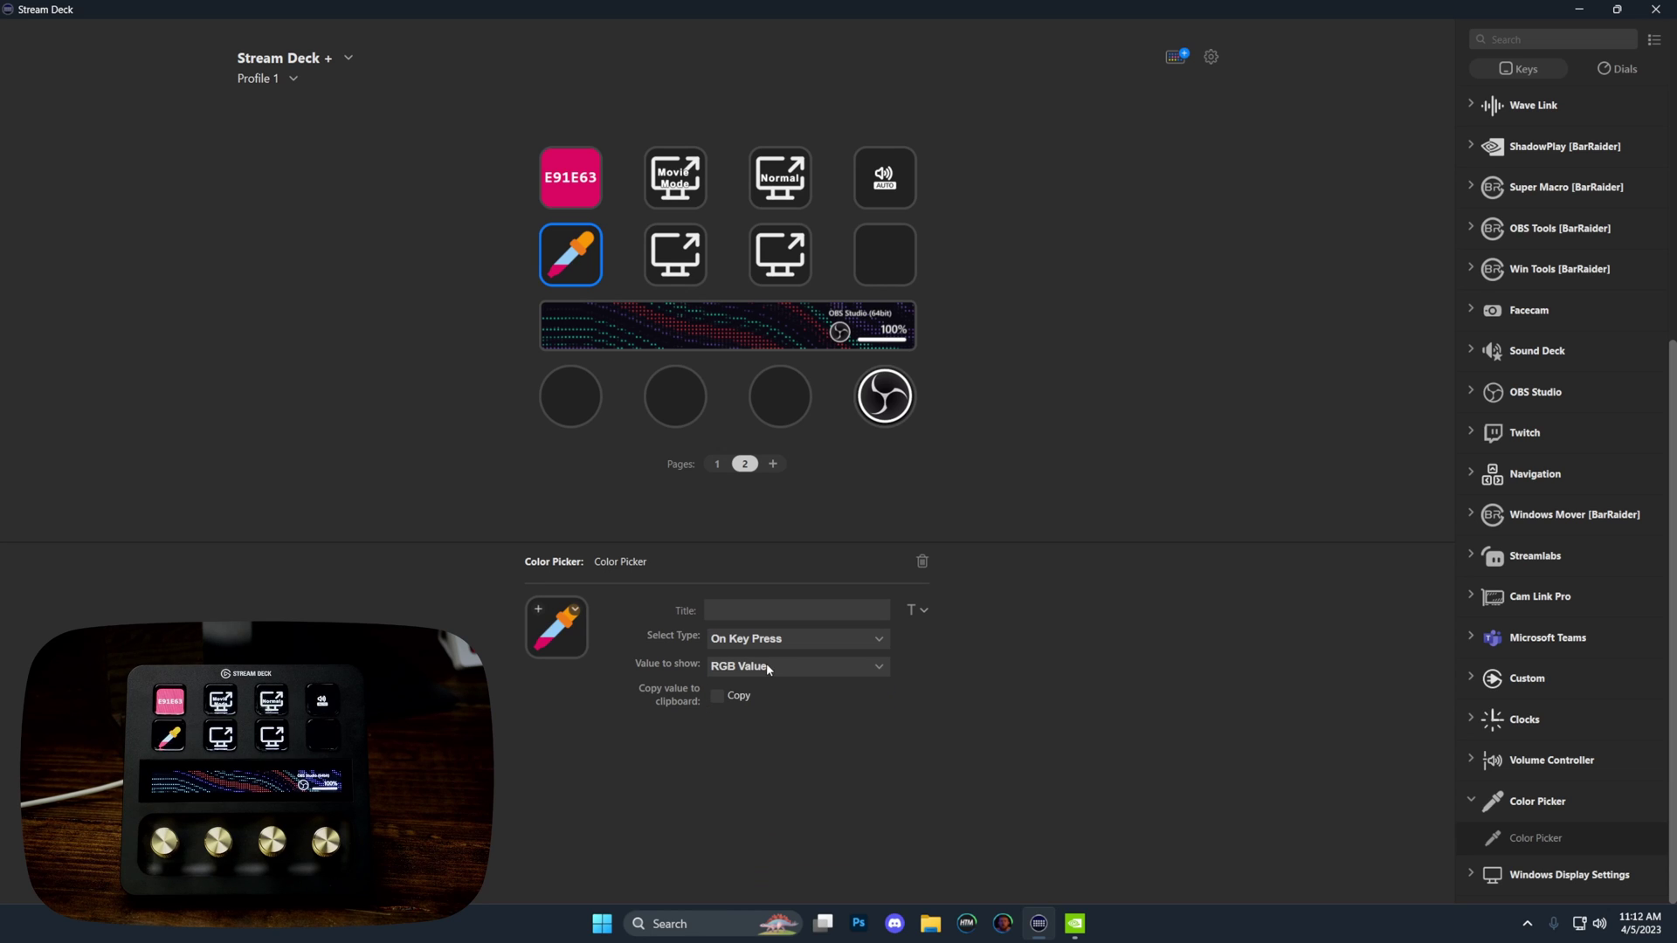
{"action": "left_click", "coordinate": [766, 669]}
{"action": "left_click", "coordinate": [771, 712]}
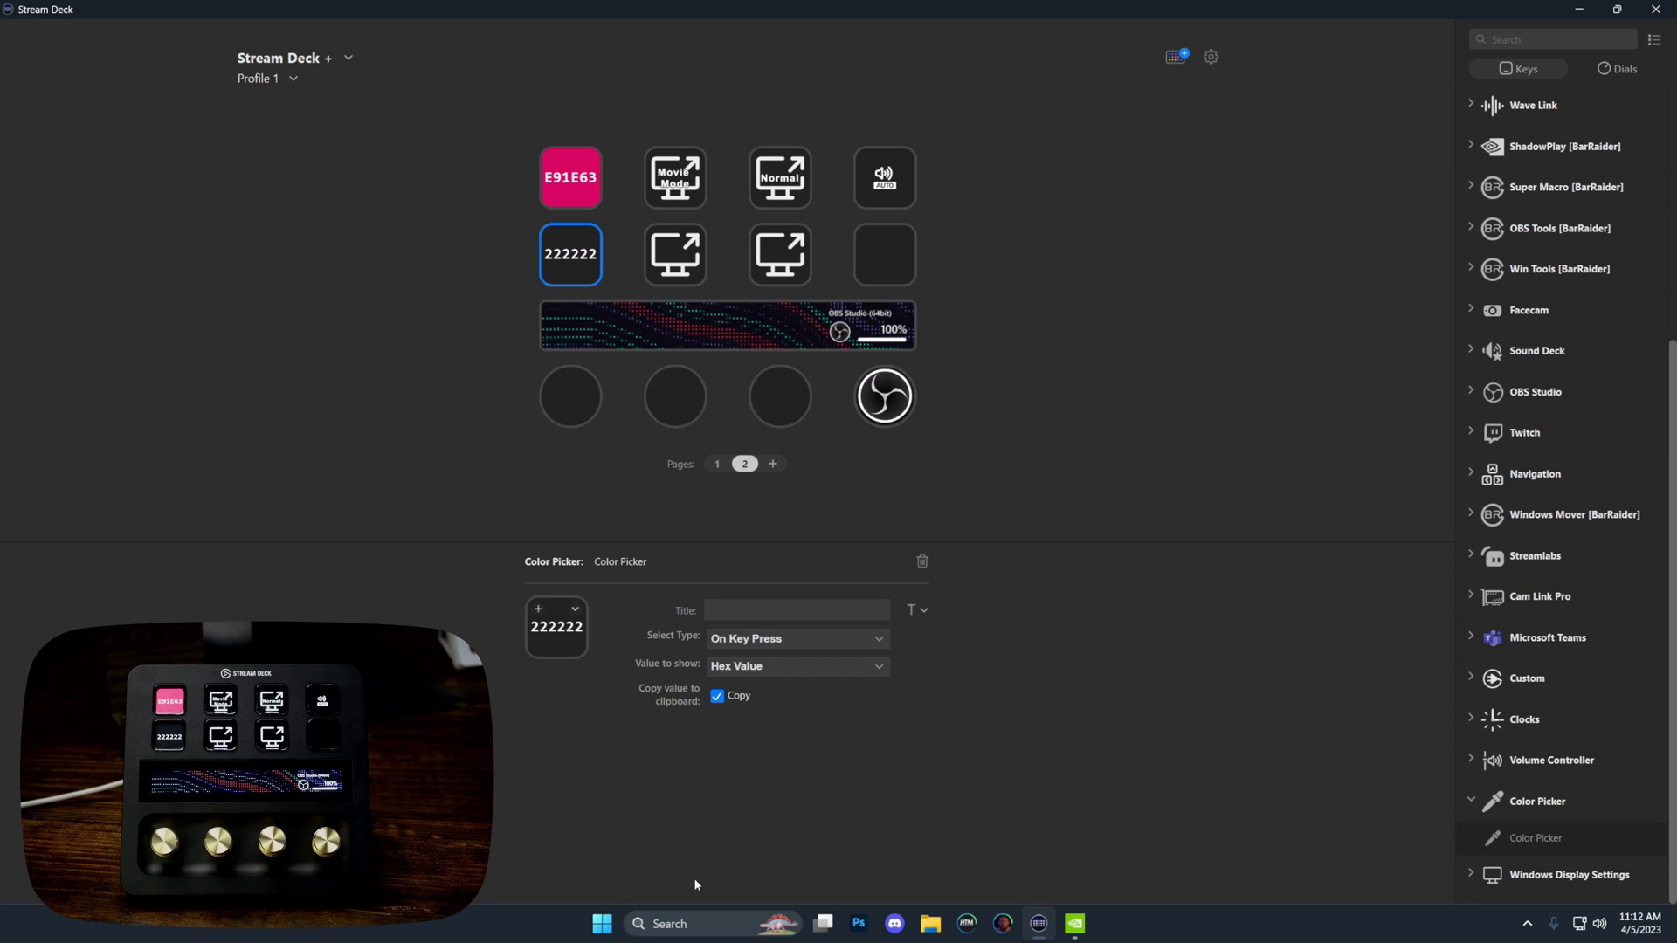
Launch Notepad and paste the copied colour codes 222222 and E91E63 on separate lines.
{"action": "left_click", "coordinate": [610, 930]}
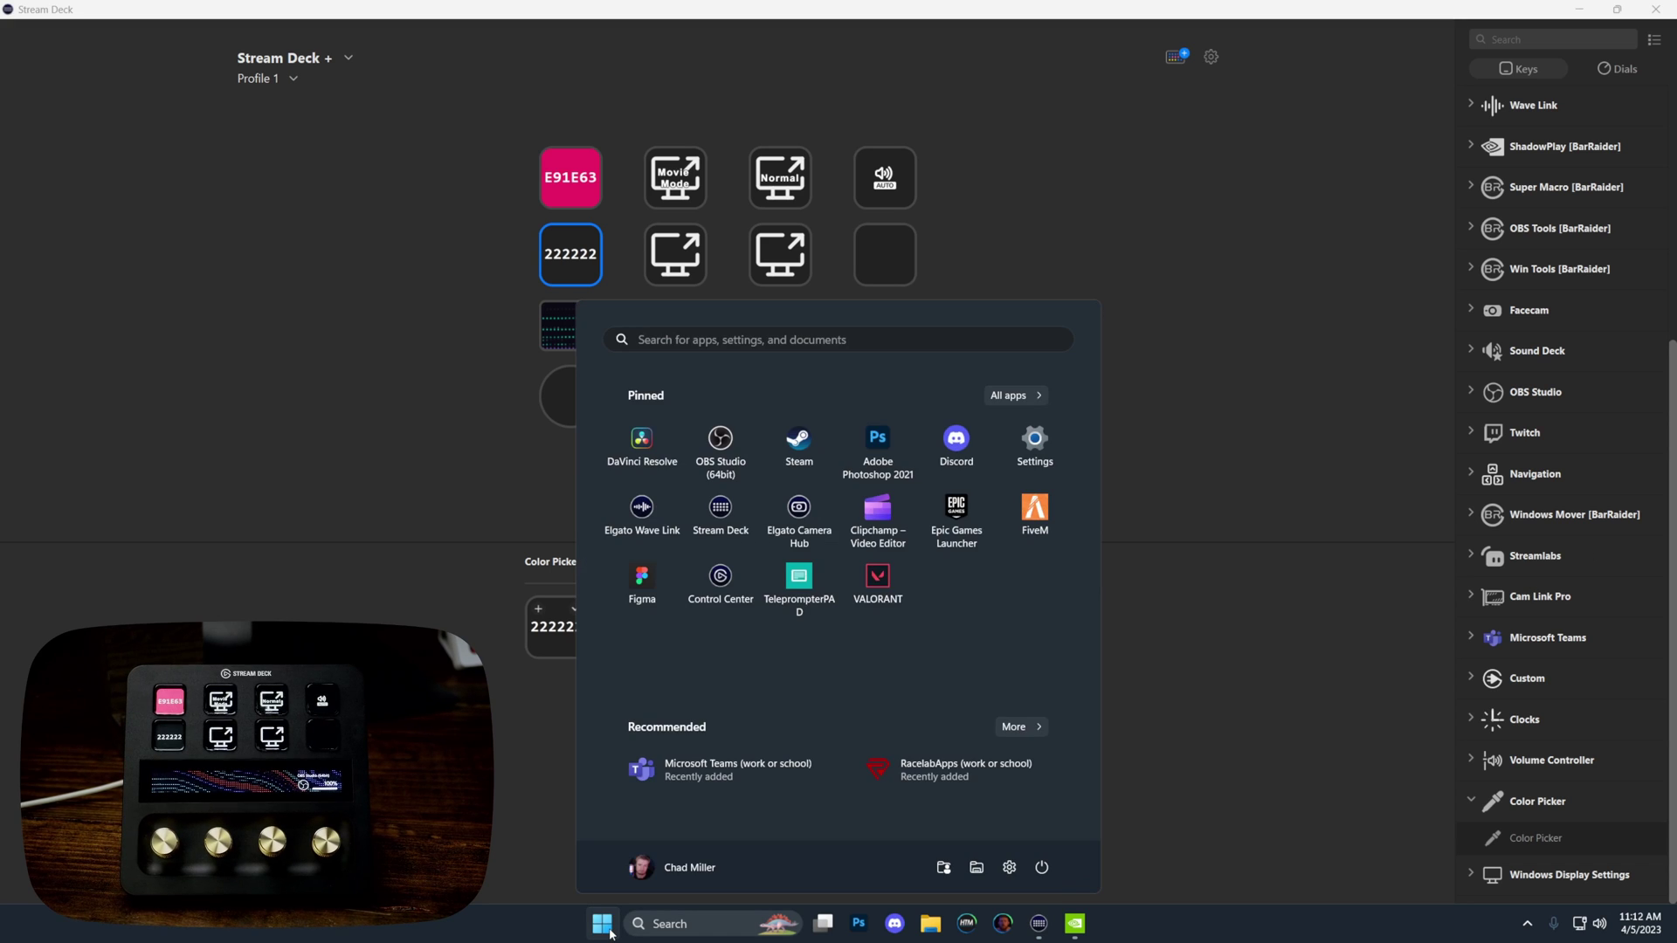
{"action": "type", "text": "word"}
{"action": "key", "text": "BackSpace"}
{"action": "key", "text": "BackSpace"}
{"action": "key", "text": "BackSpace"}
{"action": "key", "text": "BackSpace"}
{"action": "type", "text": "notepad"}
{"action": "key", "text": "Escape"}
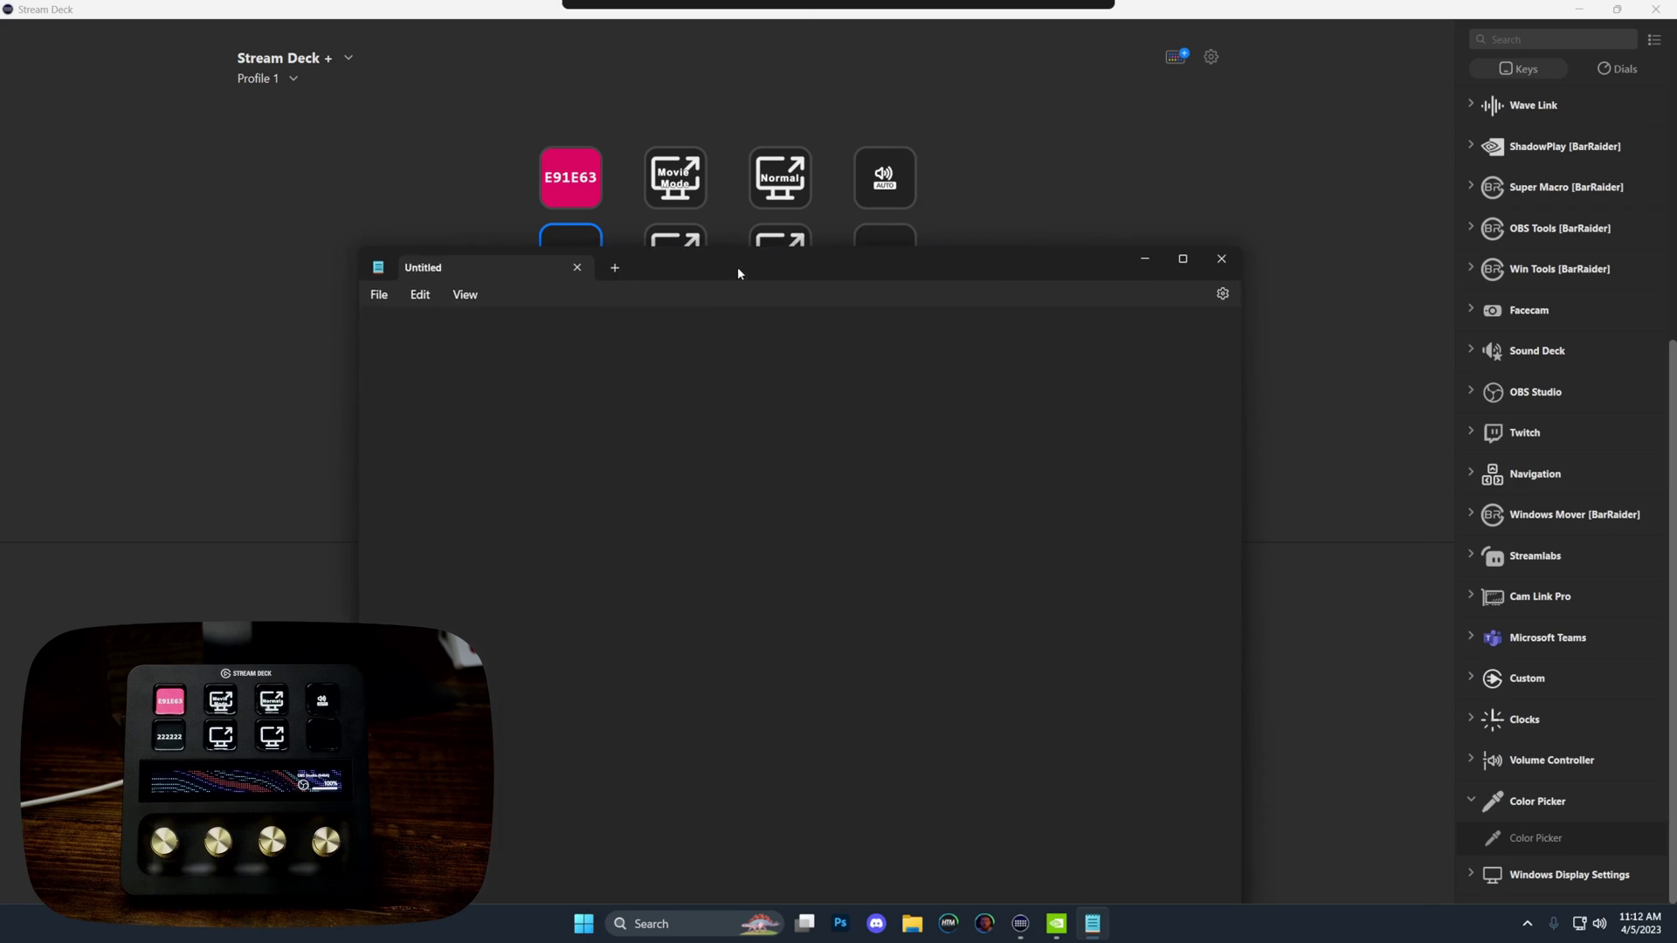
{"action": "type", "text": "222222"}
{"action": "left_click_drag", "start_coordinate": [747, 112], "coordinate": [1102, 122]}
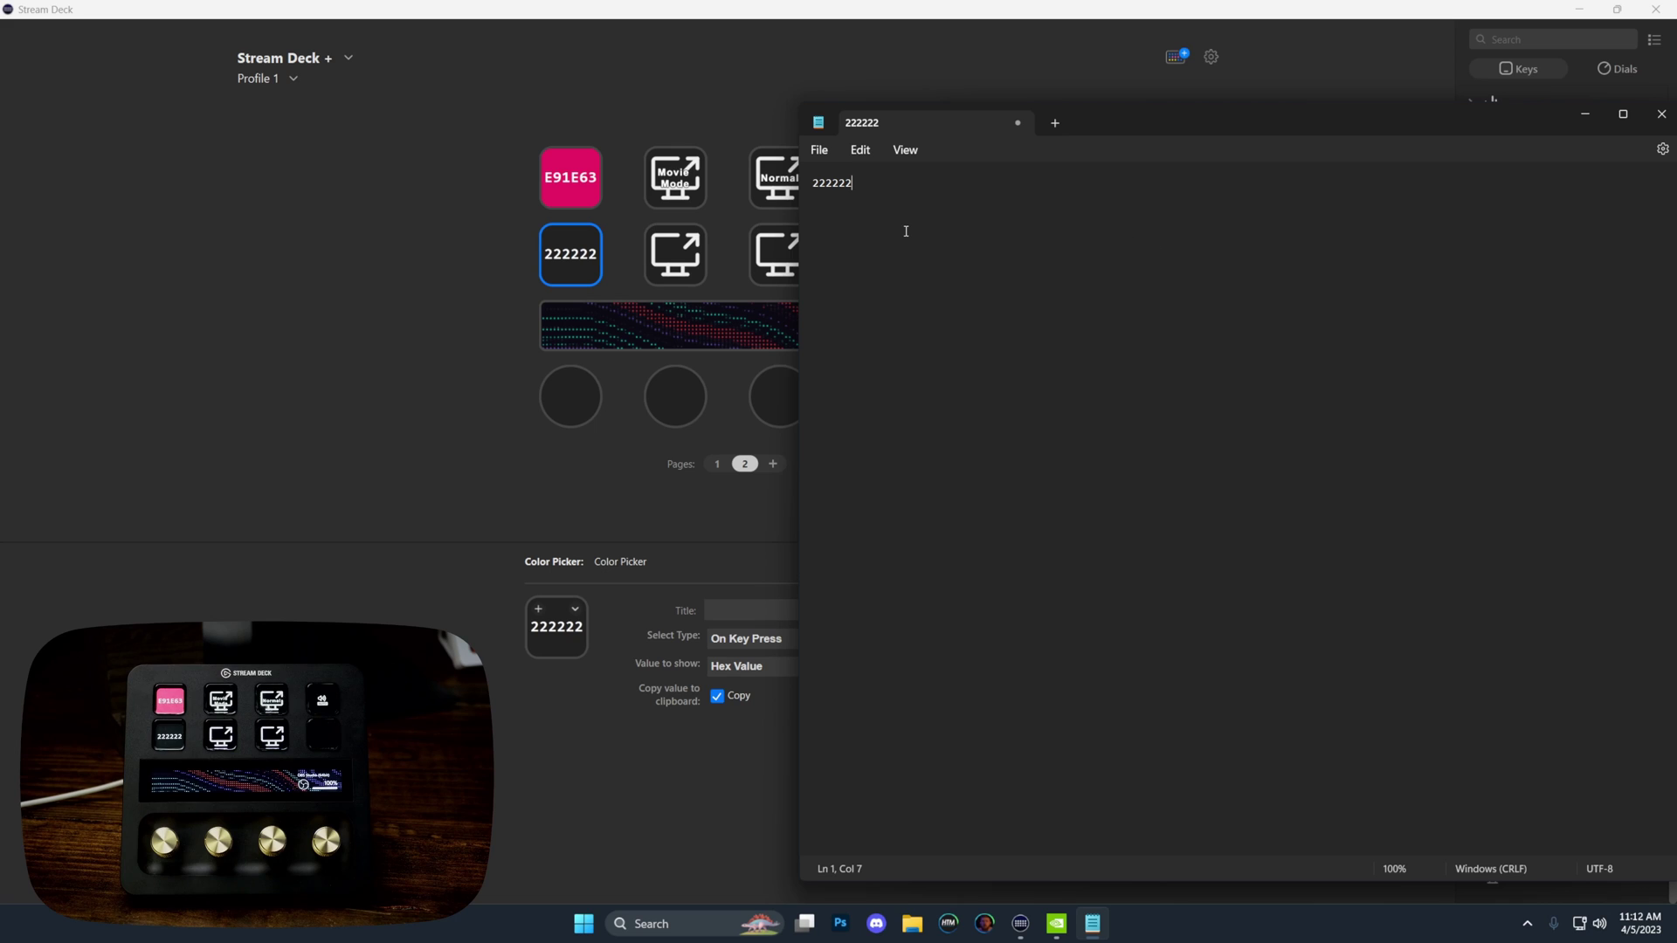
{"action": "key", "text": "Return"}
{"action": "type", "text": "E91E63"}
{"action": "key", "text": "Return"}
Close the Notepad scratch note without saving it.
{"action": "left_click_drag", "start_coordinate": [1278, 128], "coordinate": [951, 109]}
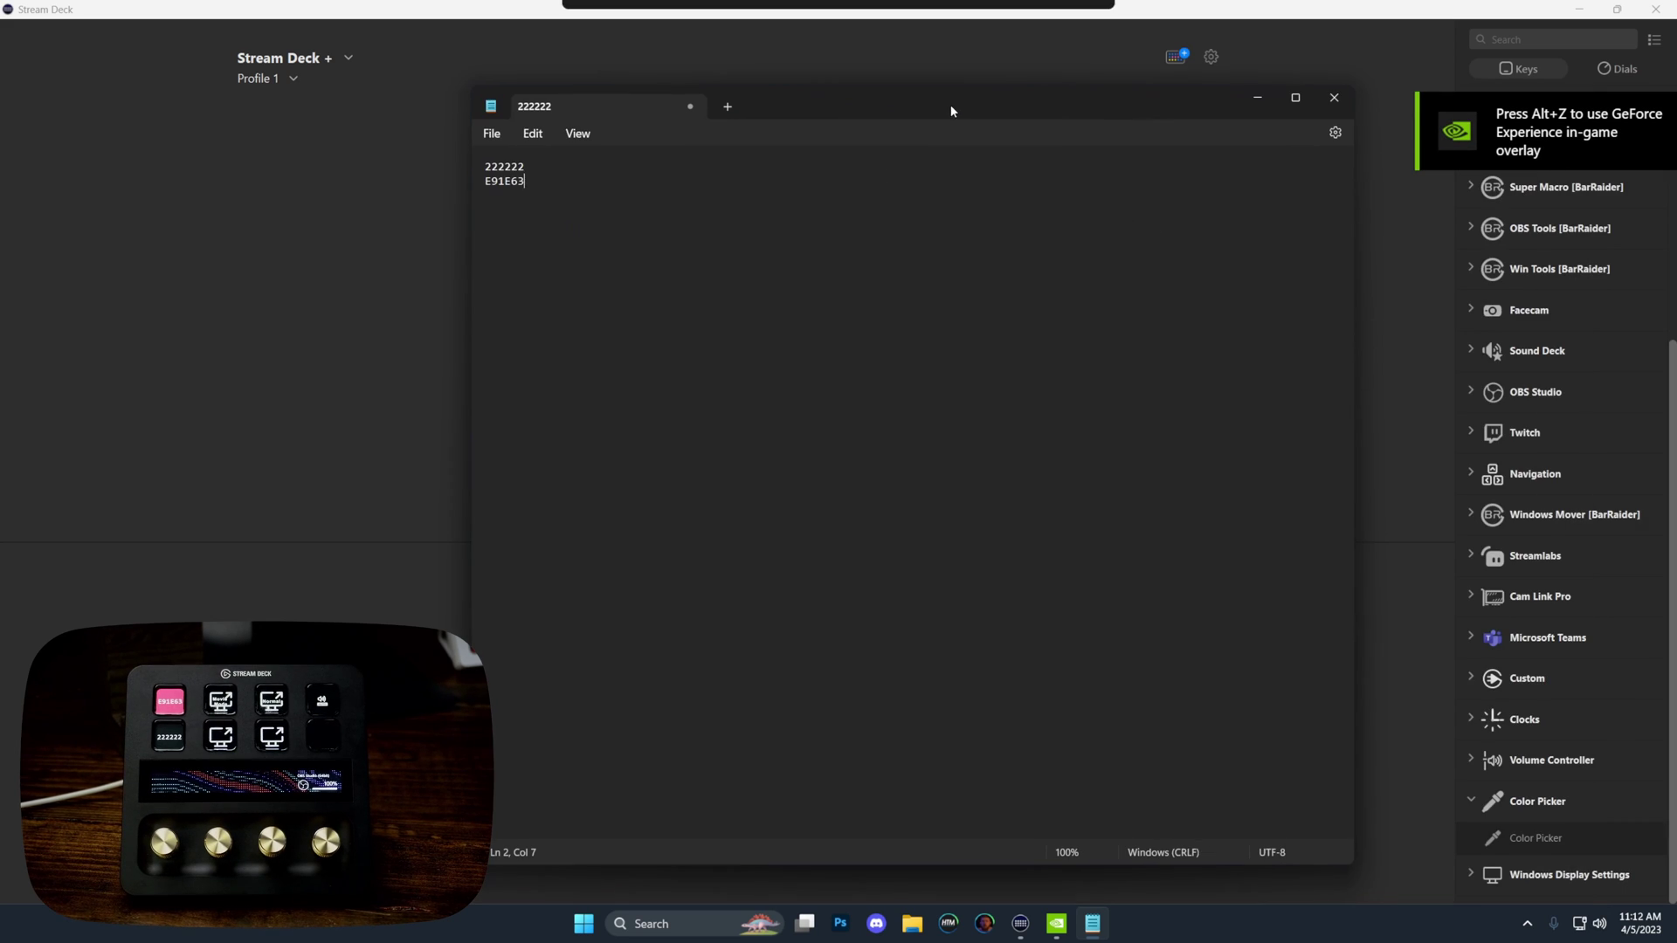
{"action": "left_click", "coordinate": [1333, 97]}
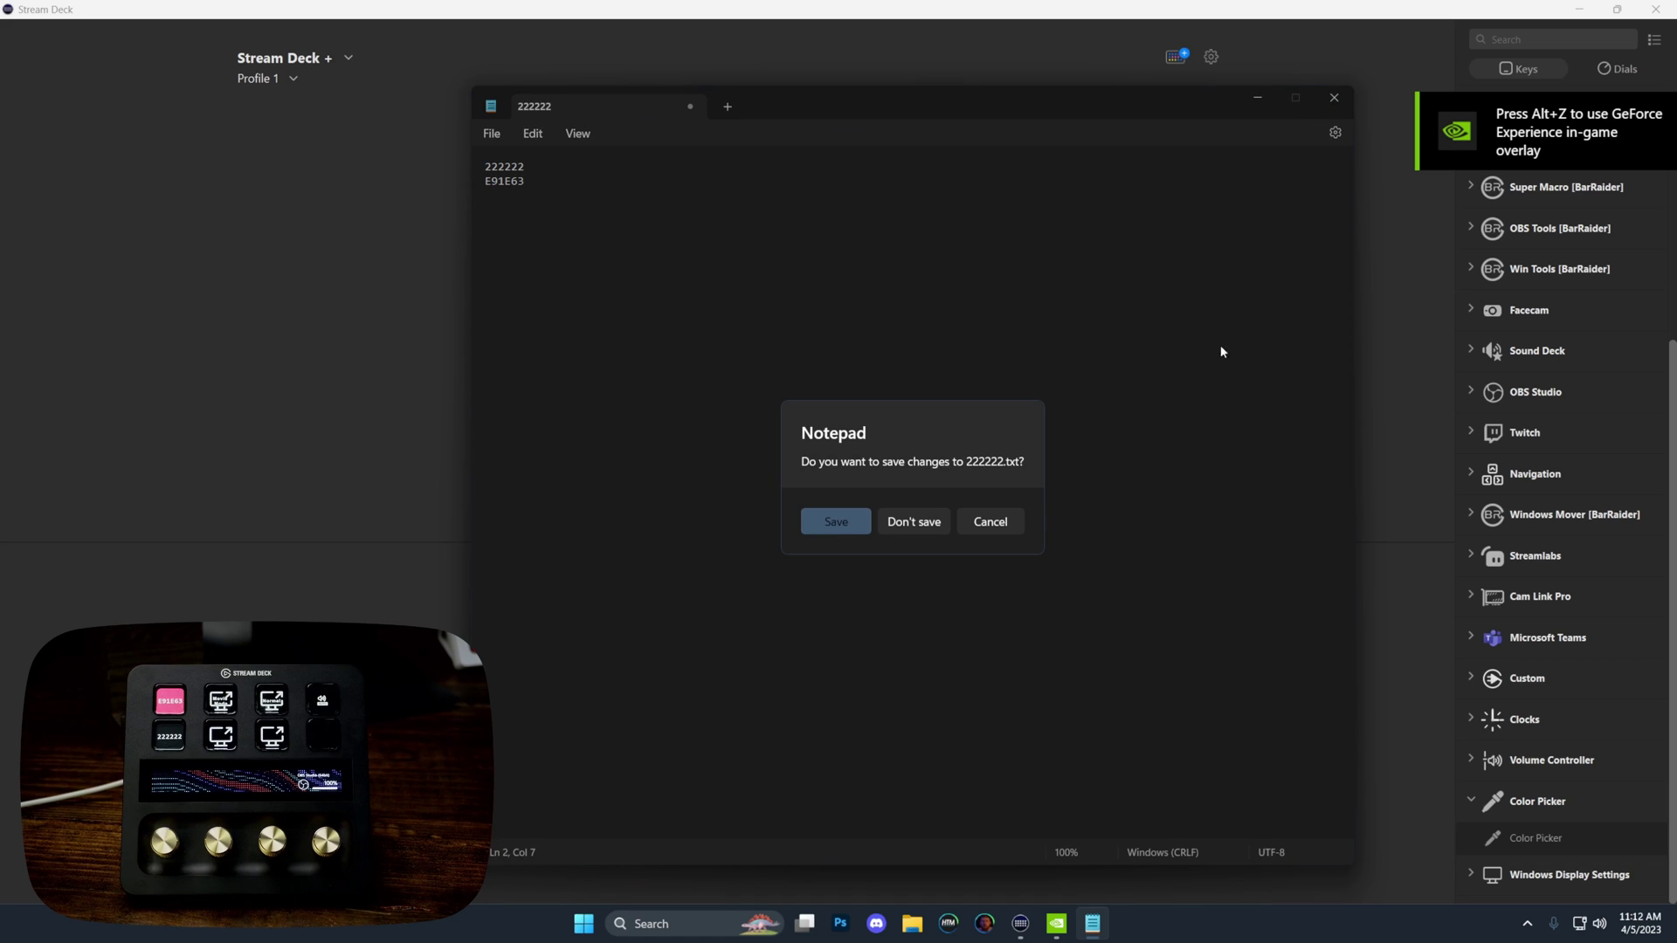
{"action": "left_click", "coordinate": [914, 521]}
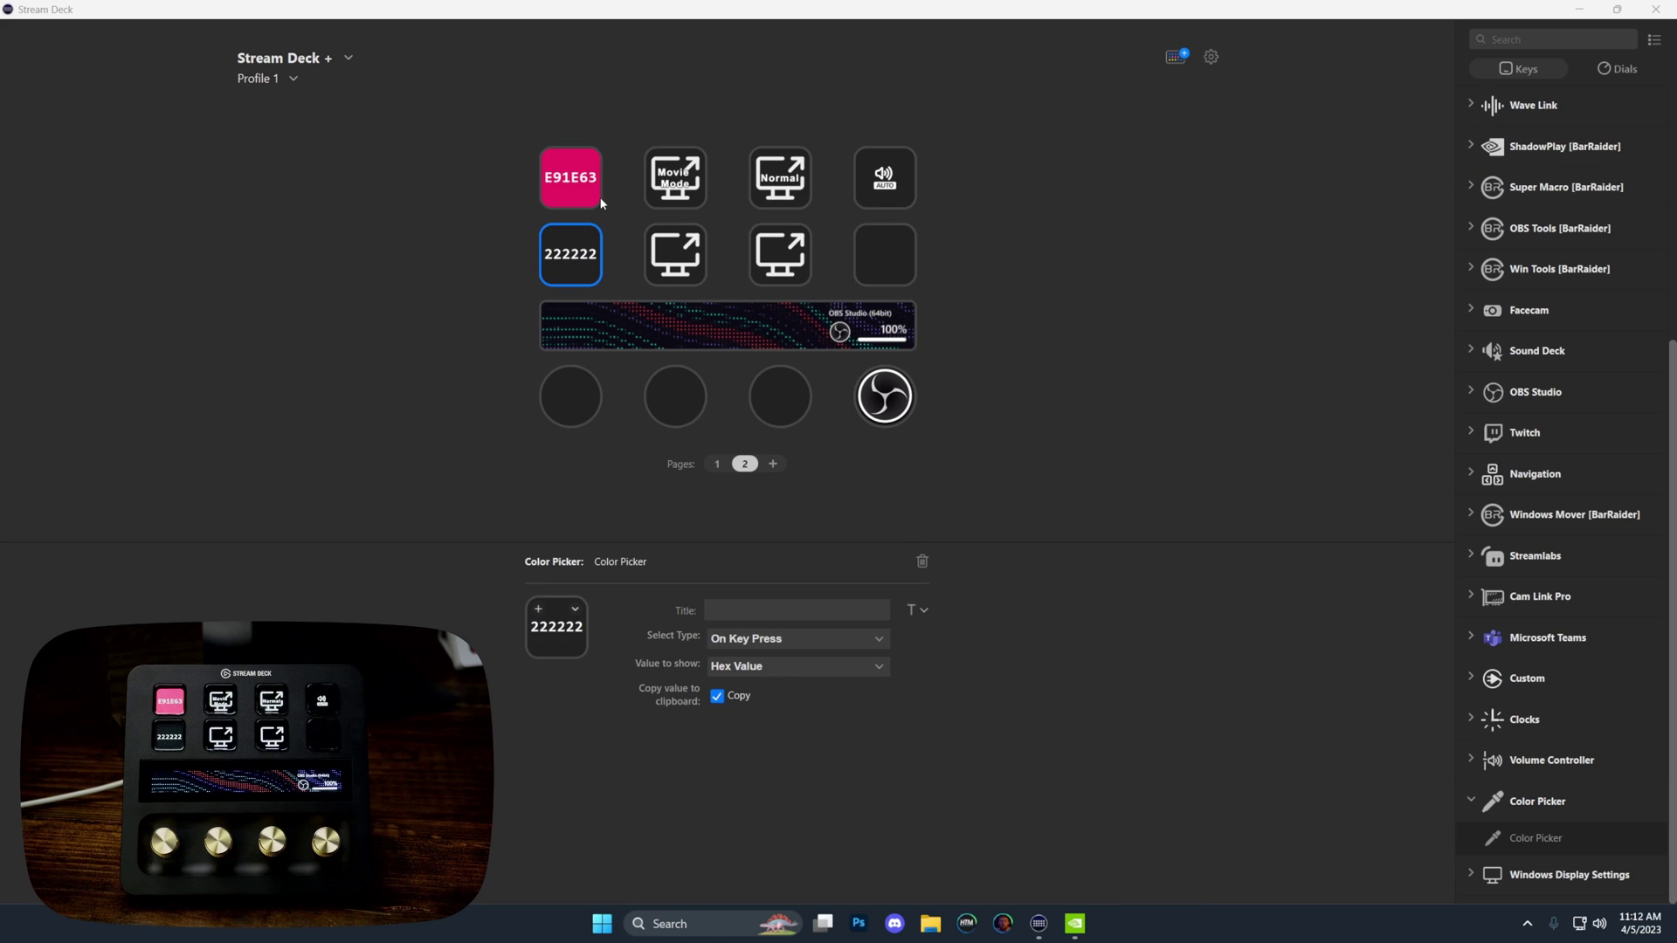
Change the Color Picker key's Value to show from Hex Value to Color name.
{"action": "left_click", "coordinate": [738, 666]}
{"action": "left_click", "coordinate": [748, 690]}
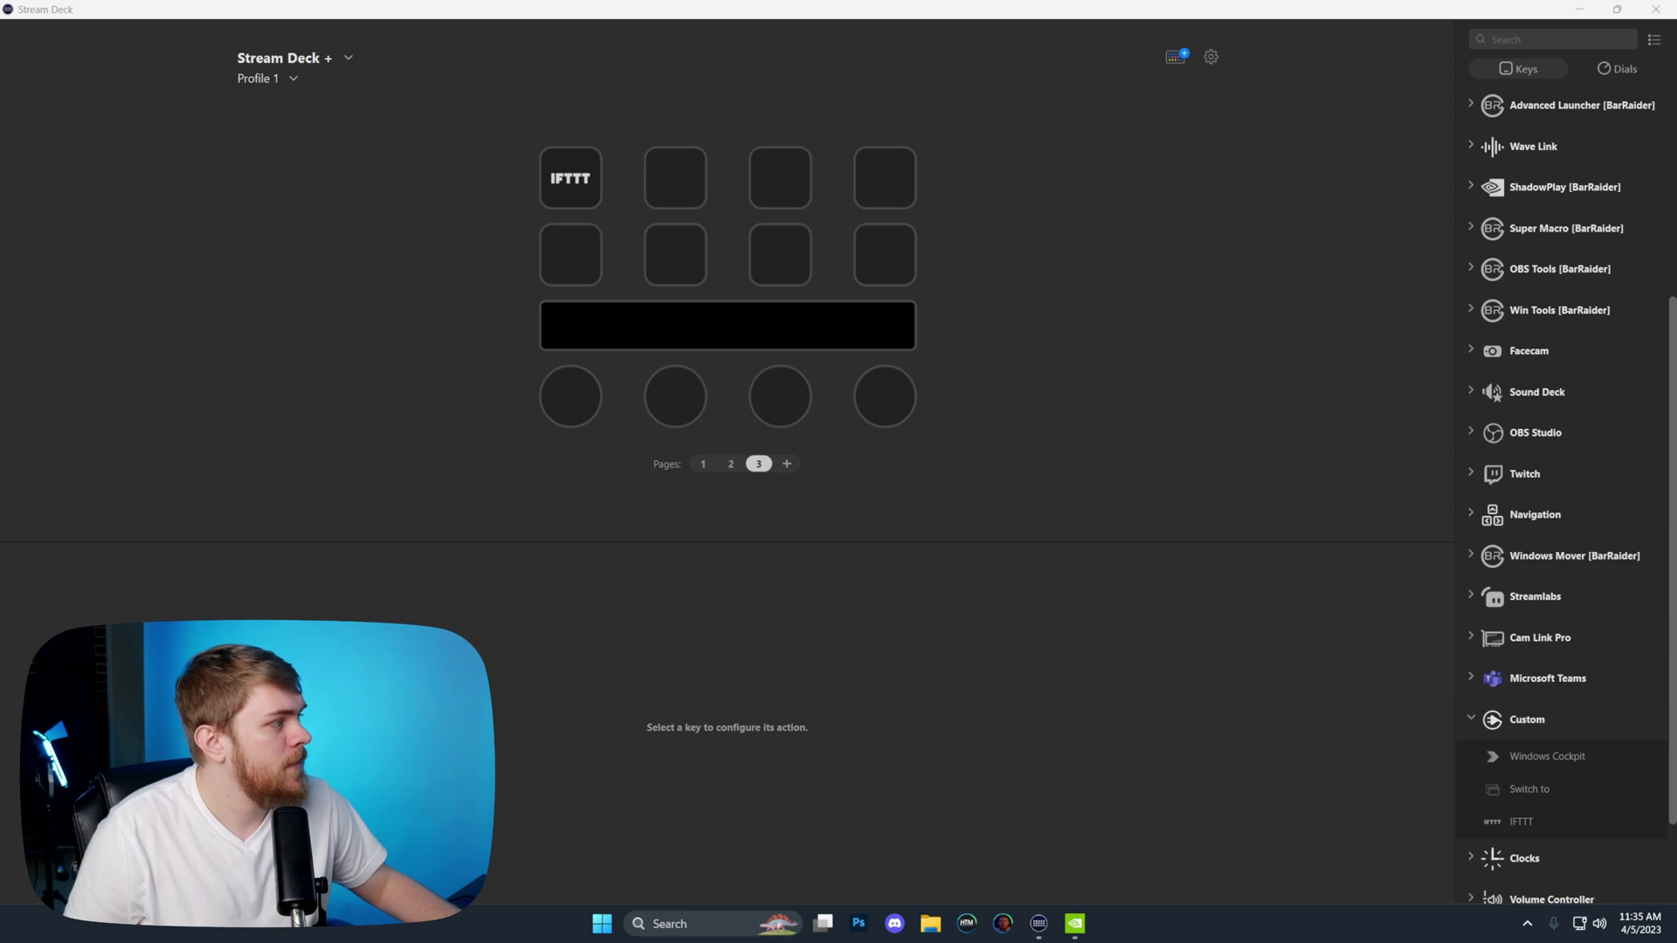
Switch to the browser showing IFTTT's My Applets page.
{"action": "key", "text": "alt+Tab"}
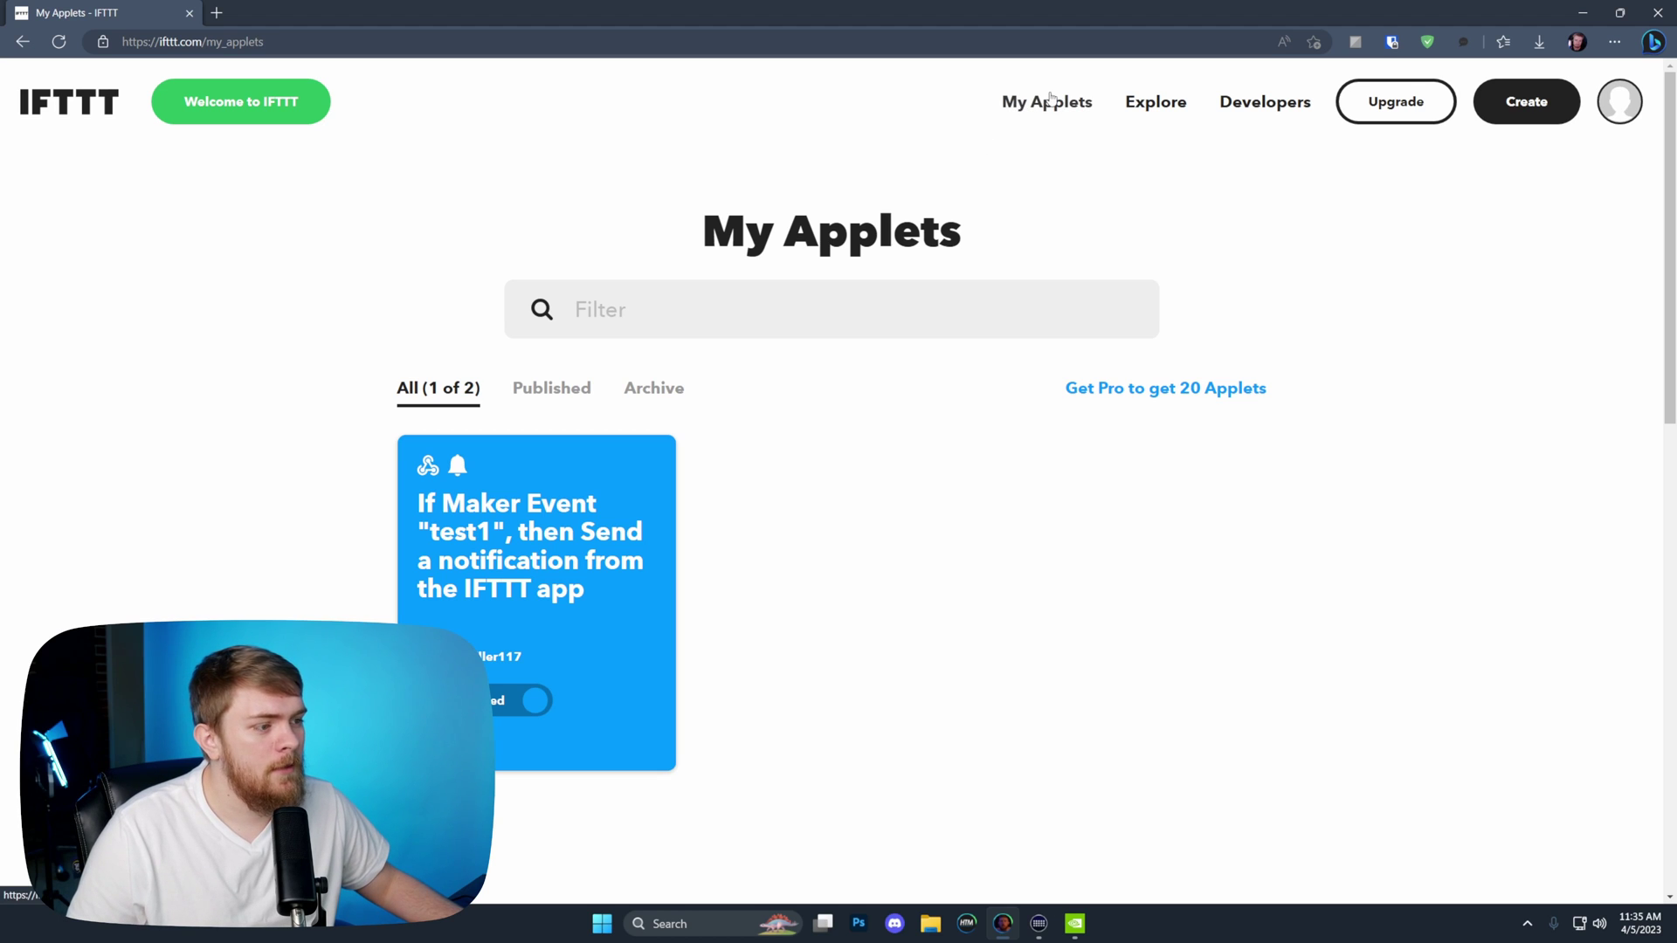
Reload IFTTT's My Applets list showing the Maker Event 'test1' notification applet.
{"action": "left_click", "coordinate": [1088, 102]}
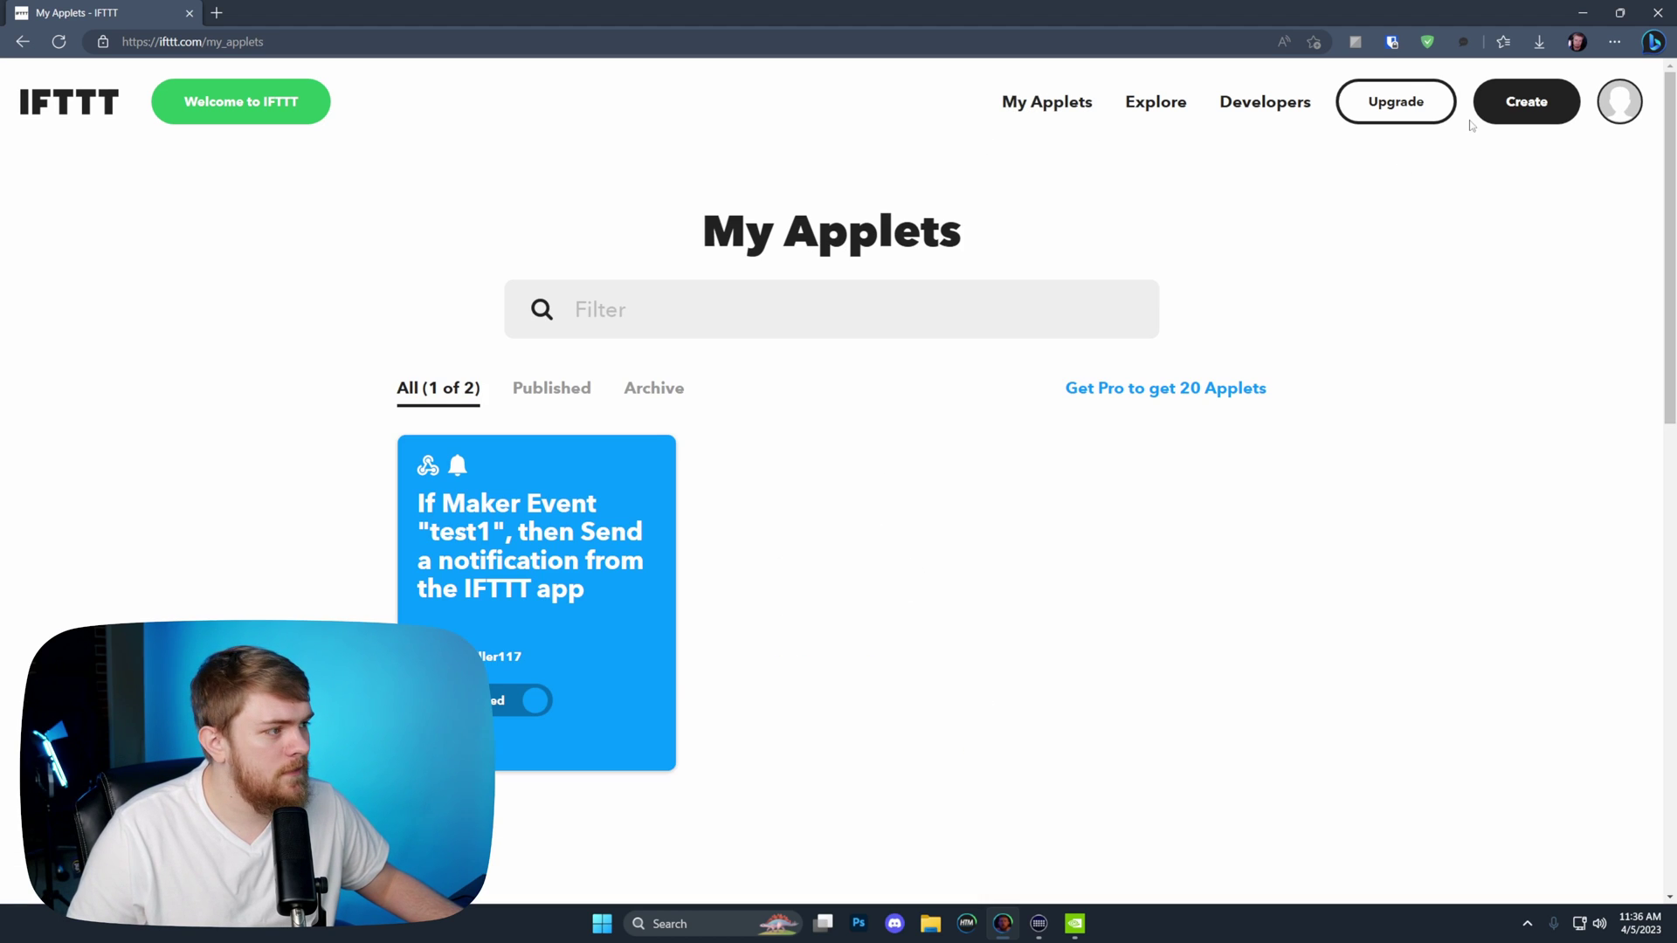
Start a new applet whose If This trigger is Webhooks 'Receive a web request'.
{"action": "left_click", "coordinate": [1504, 104]}
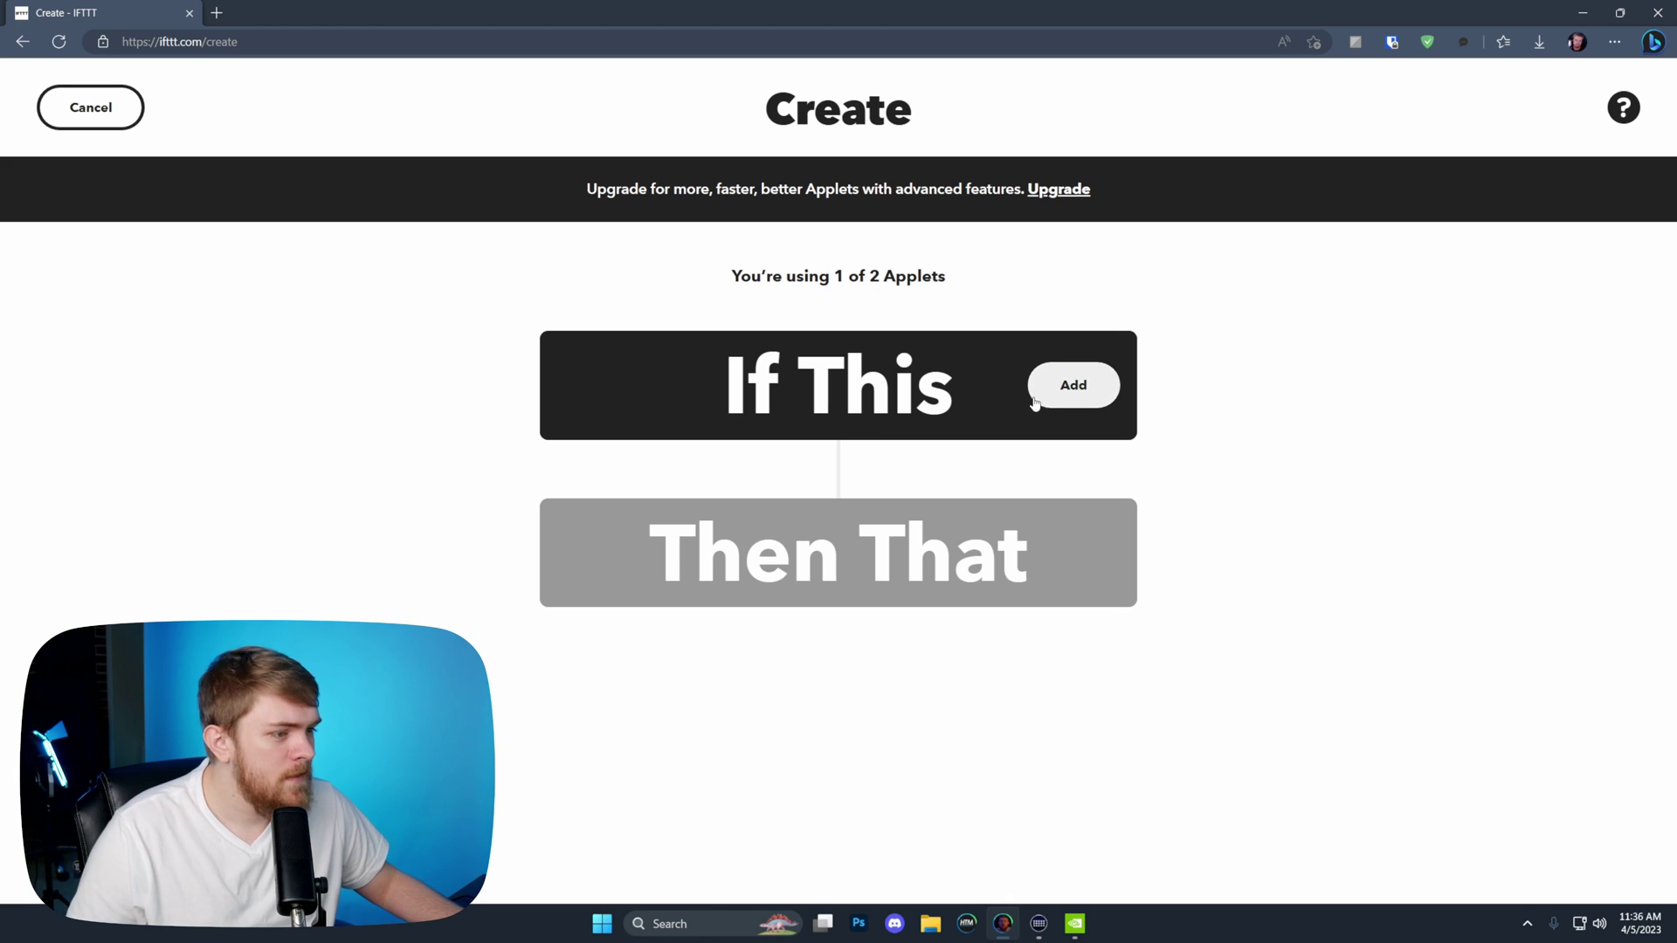
{"action": "left_click", "coordinate": [1037, 400]}
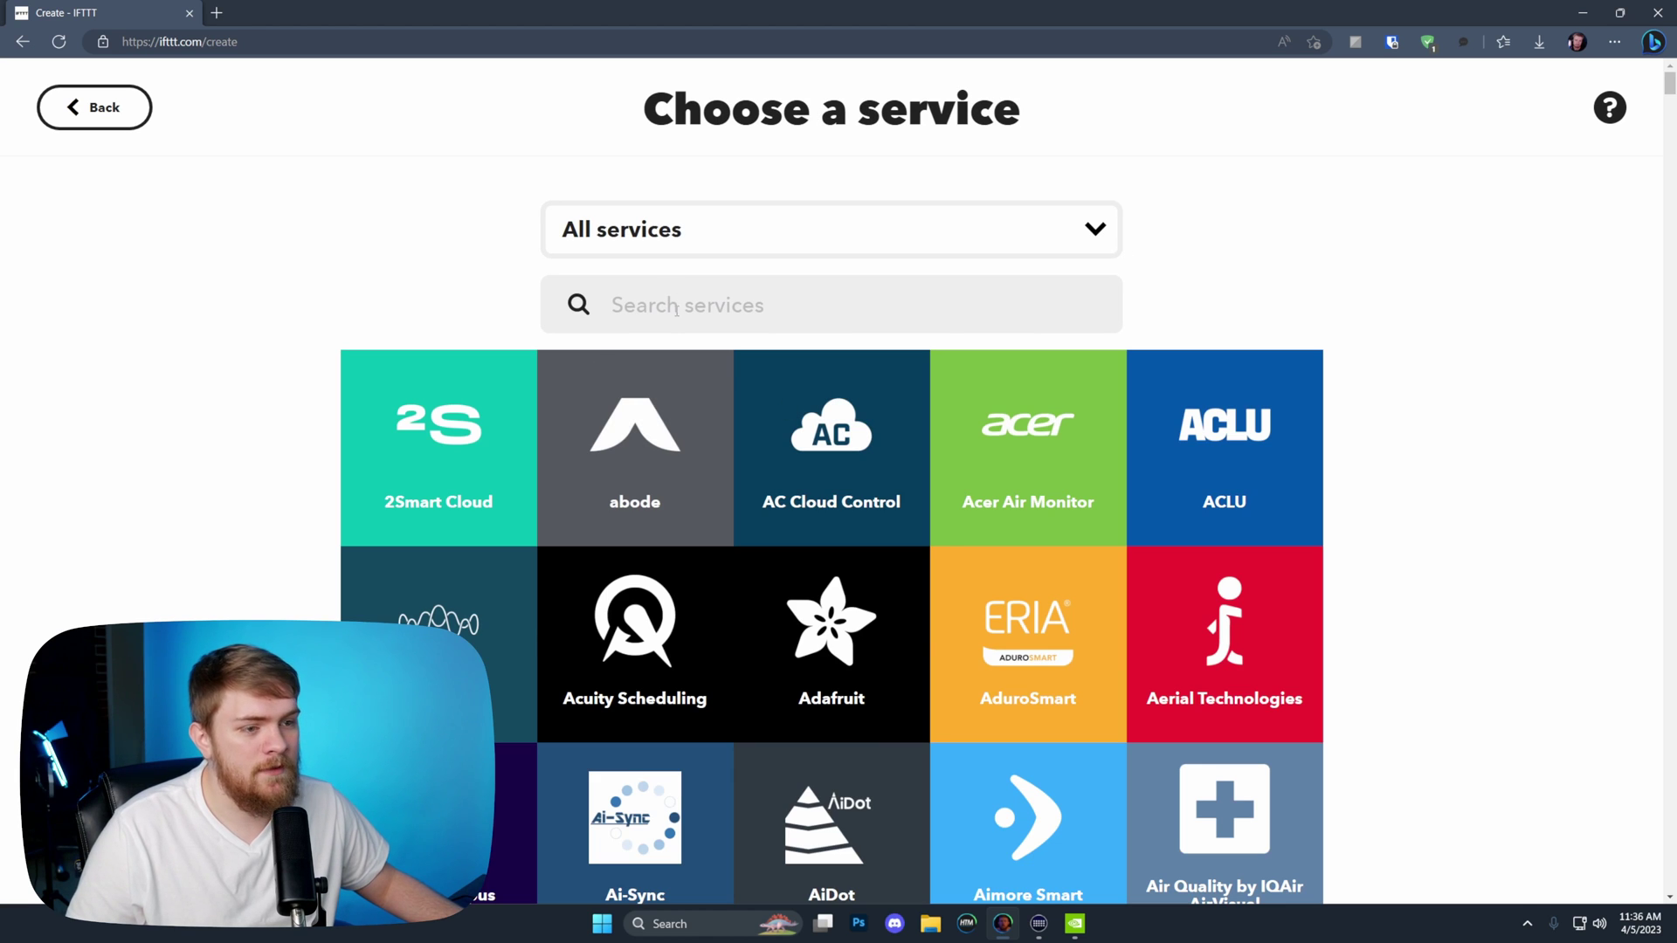
{"action": "left_click", "coordinate": [677, 305]}
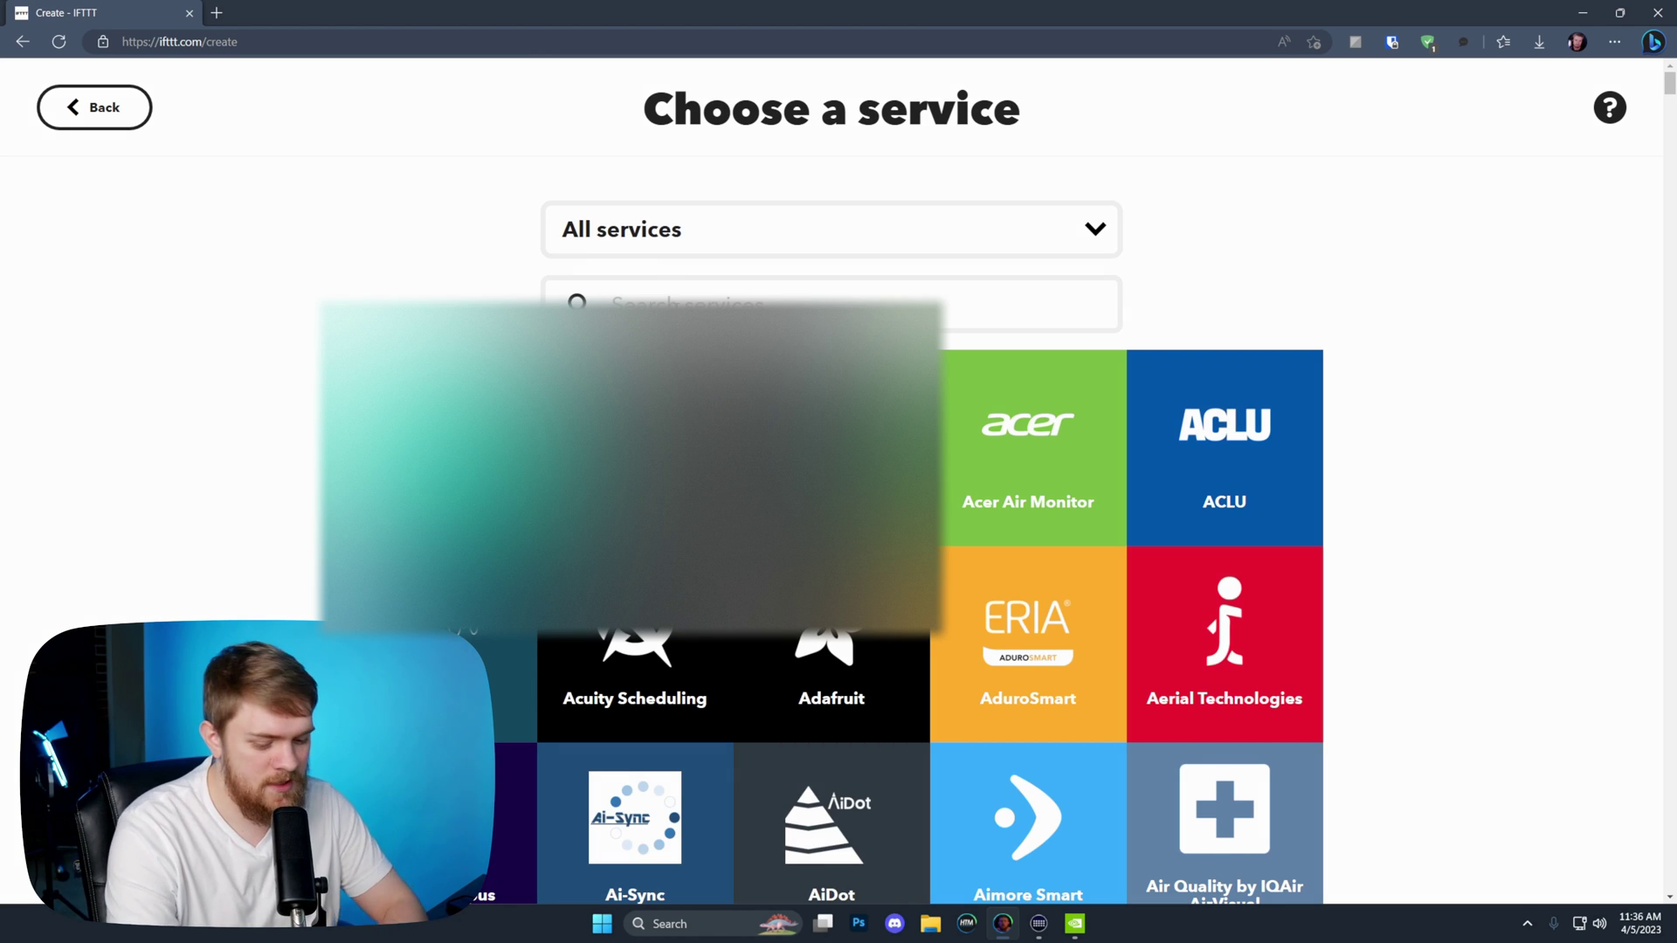
{"action": "type", "text": "webhook"}
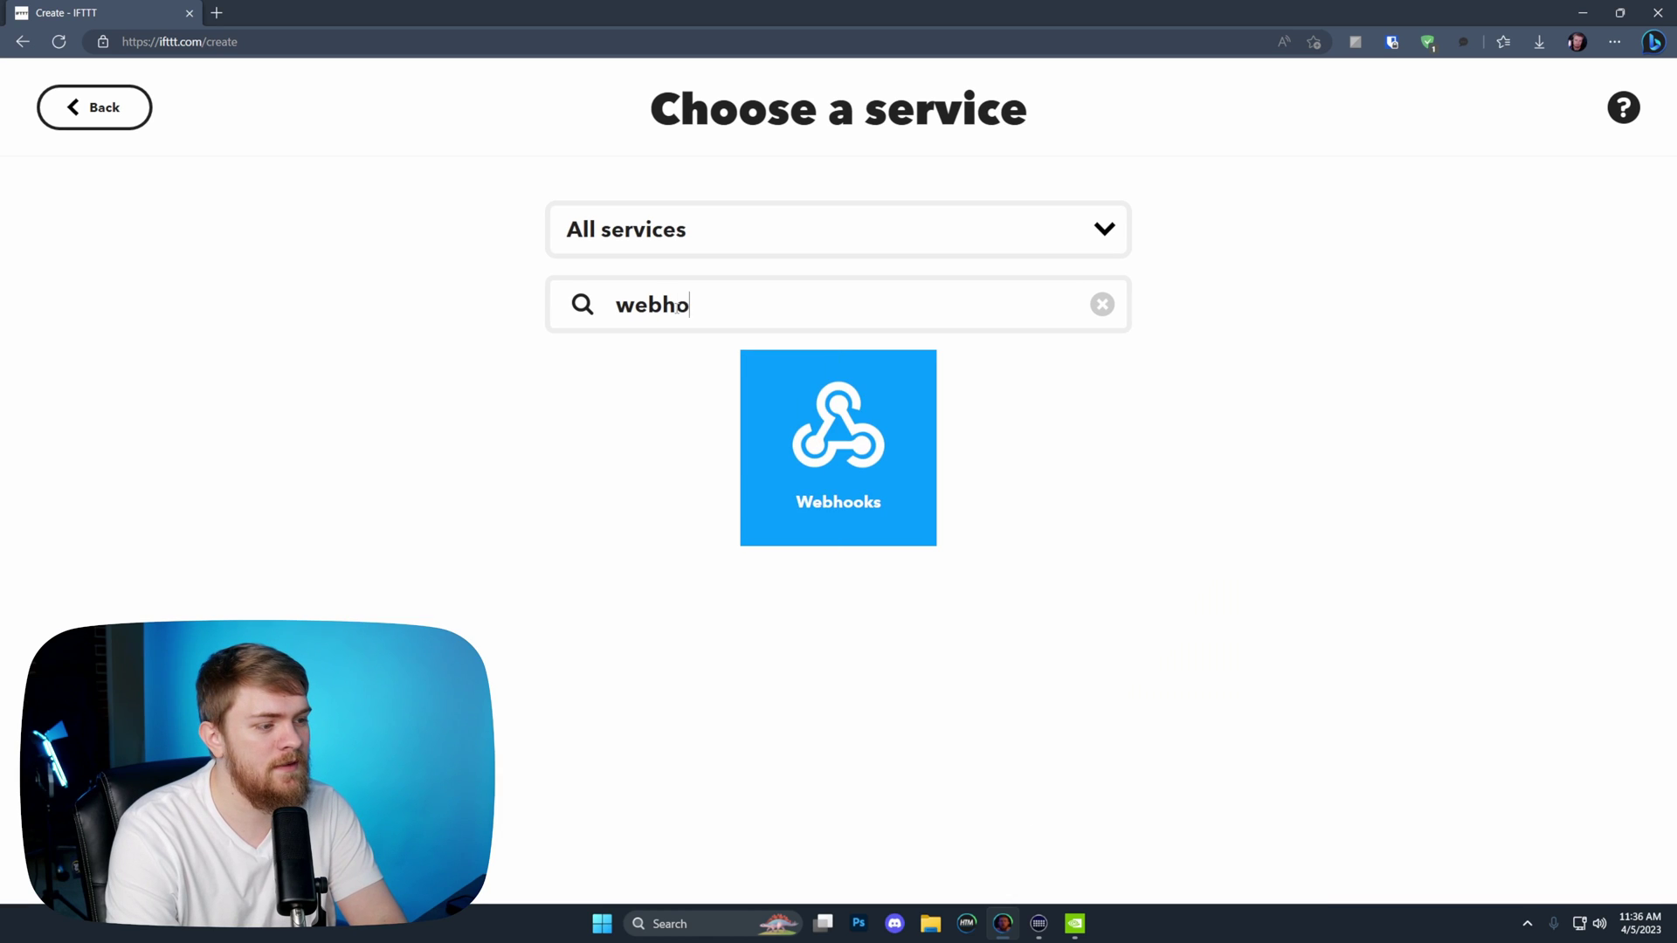
{"action": "left_click", "coordinate": [893, 459]}
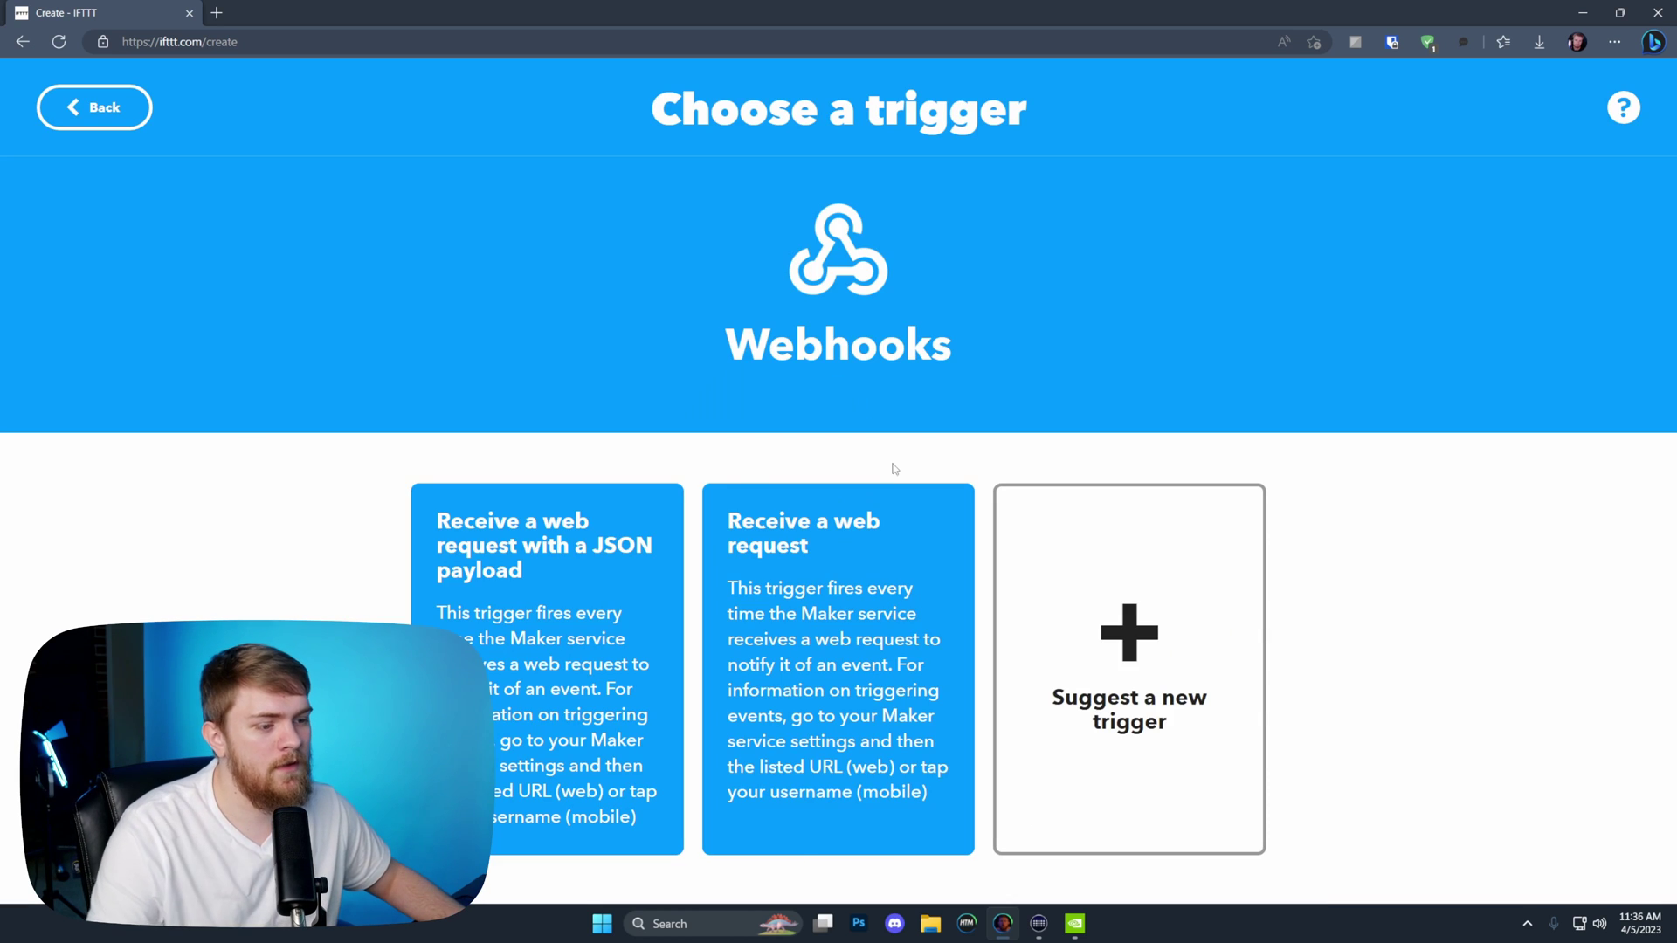
{"action": "left_click", "coordinate": [816, 642]}
Name the trigger event sd1_pressed, create it, and bring up the Then That service list.
{"action": "left_click", "coordinate": [738, 513]}
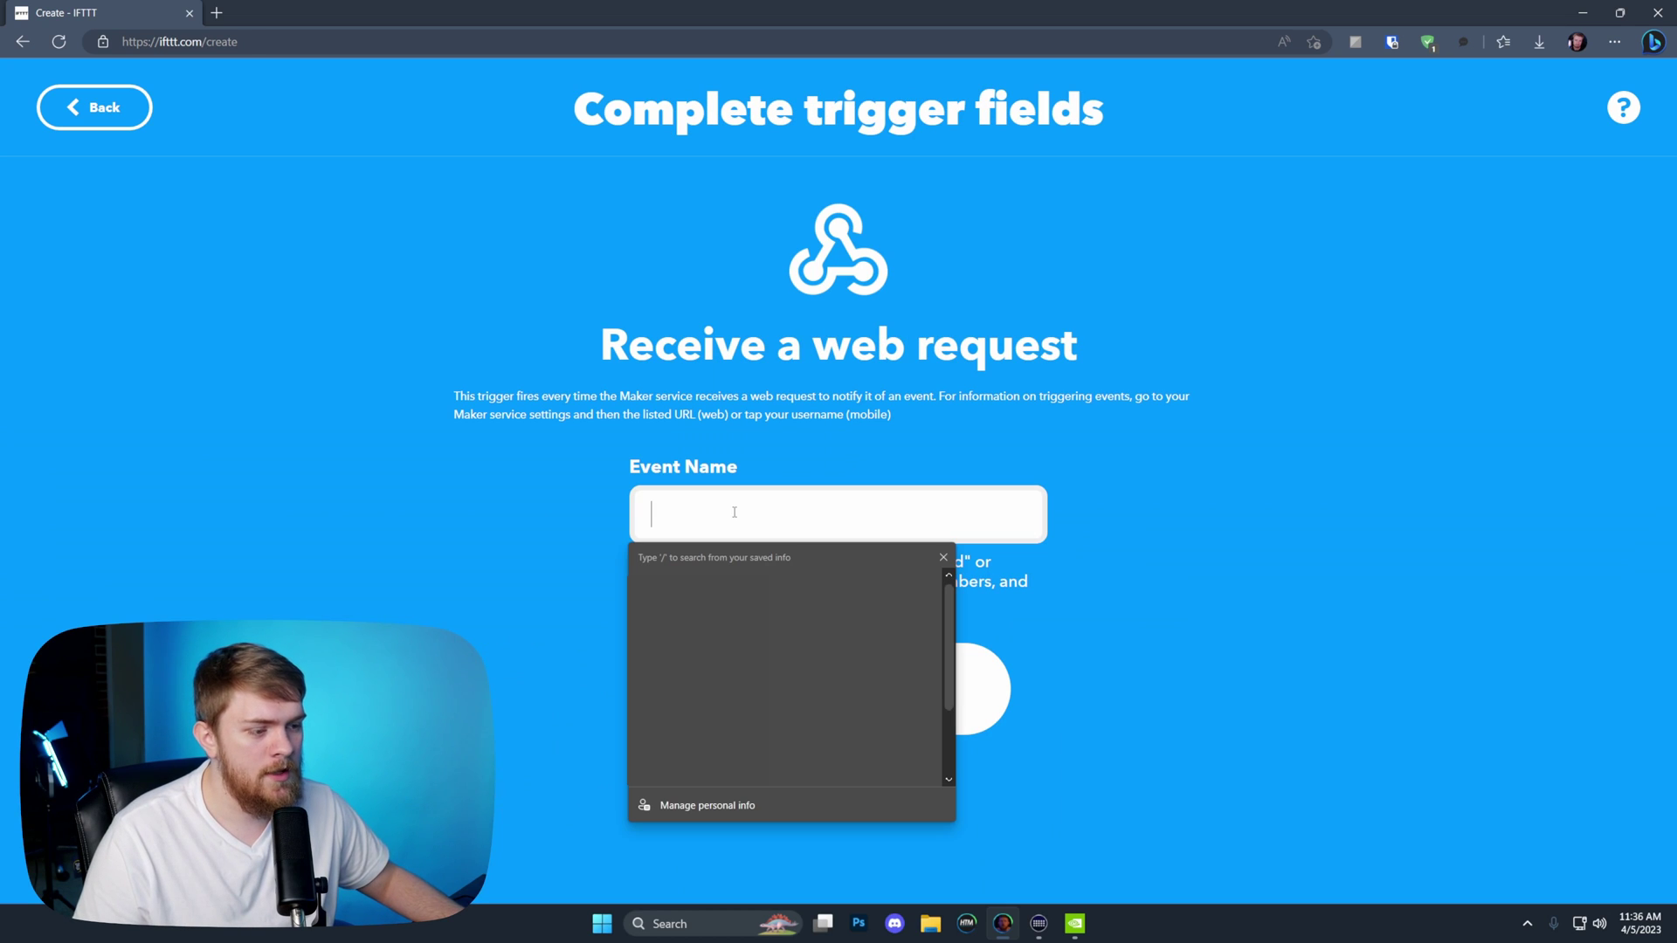
{"action": "left_click", "coordinate": [1036, 536]}
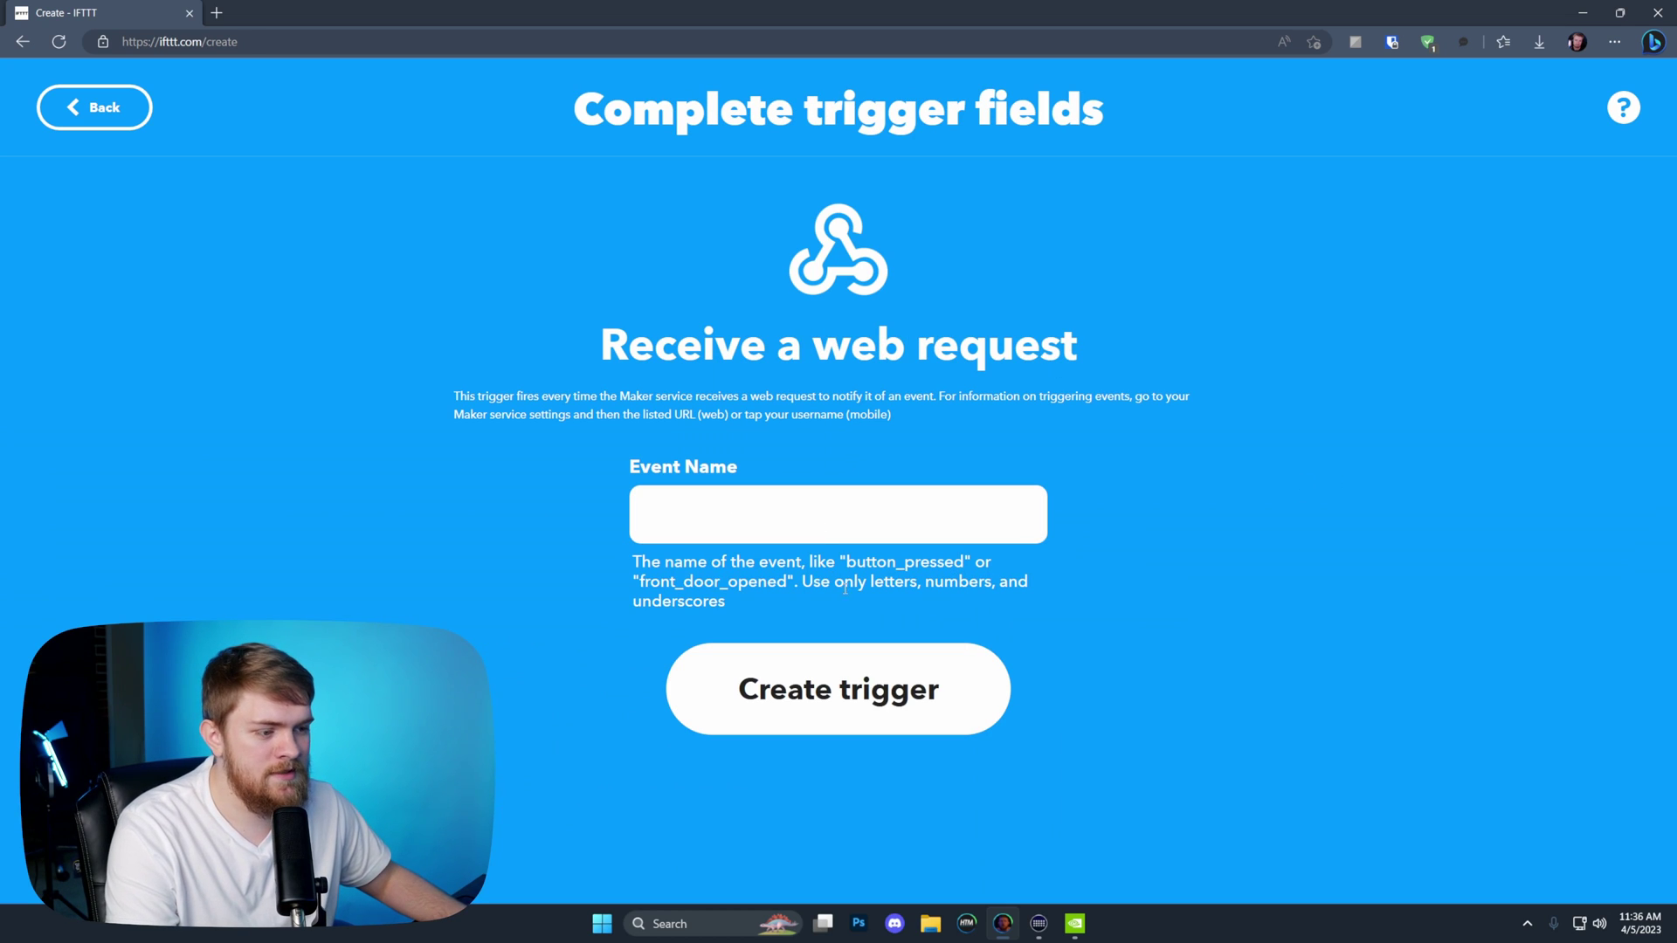
{"action": "left_click", "coordinate": [772, 516]}
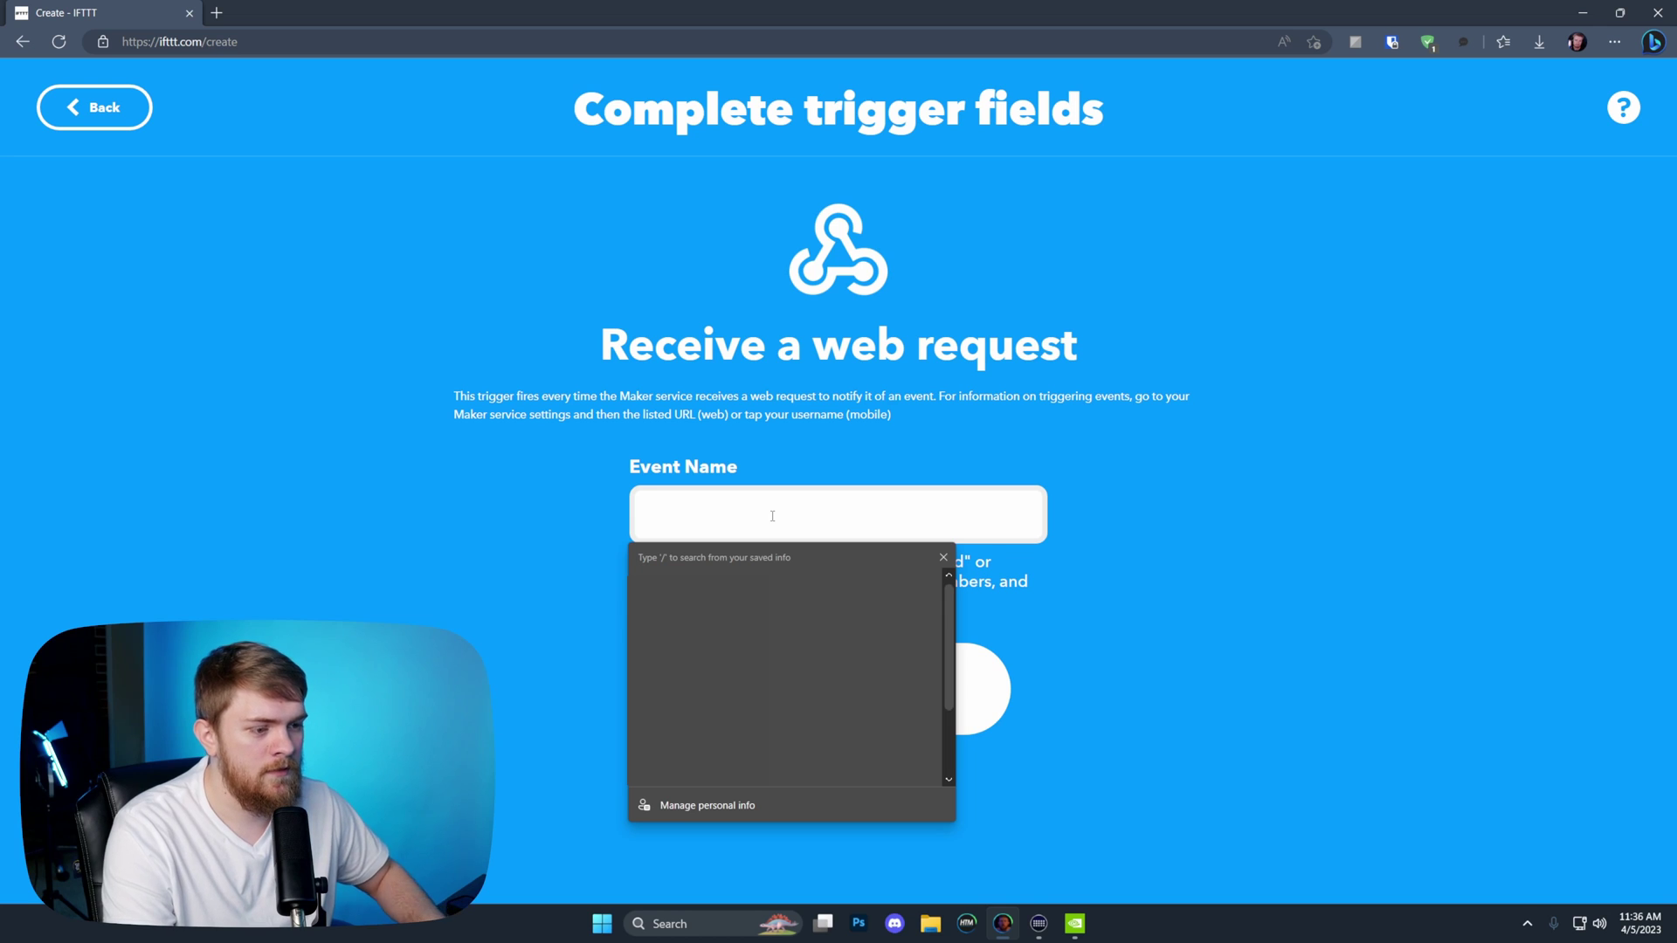
{"action": "type", "text": "sd1"}
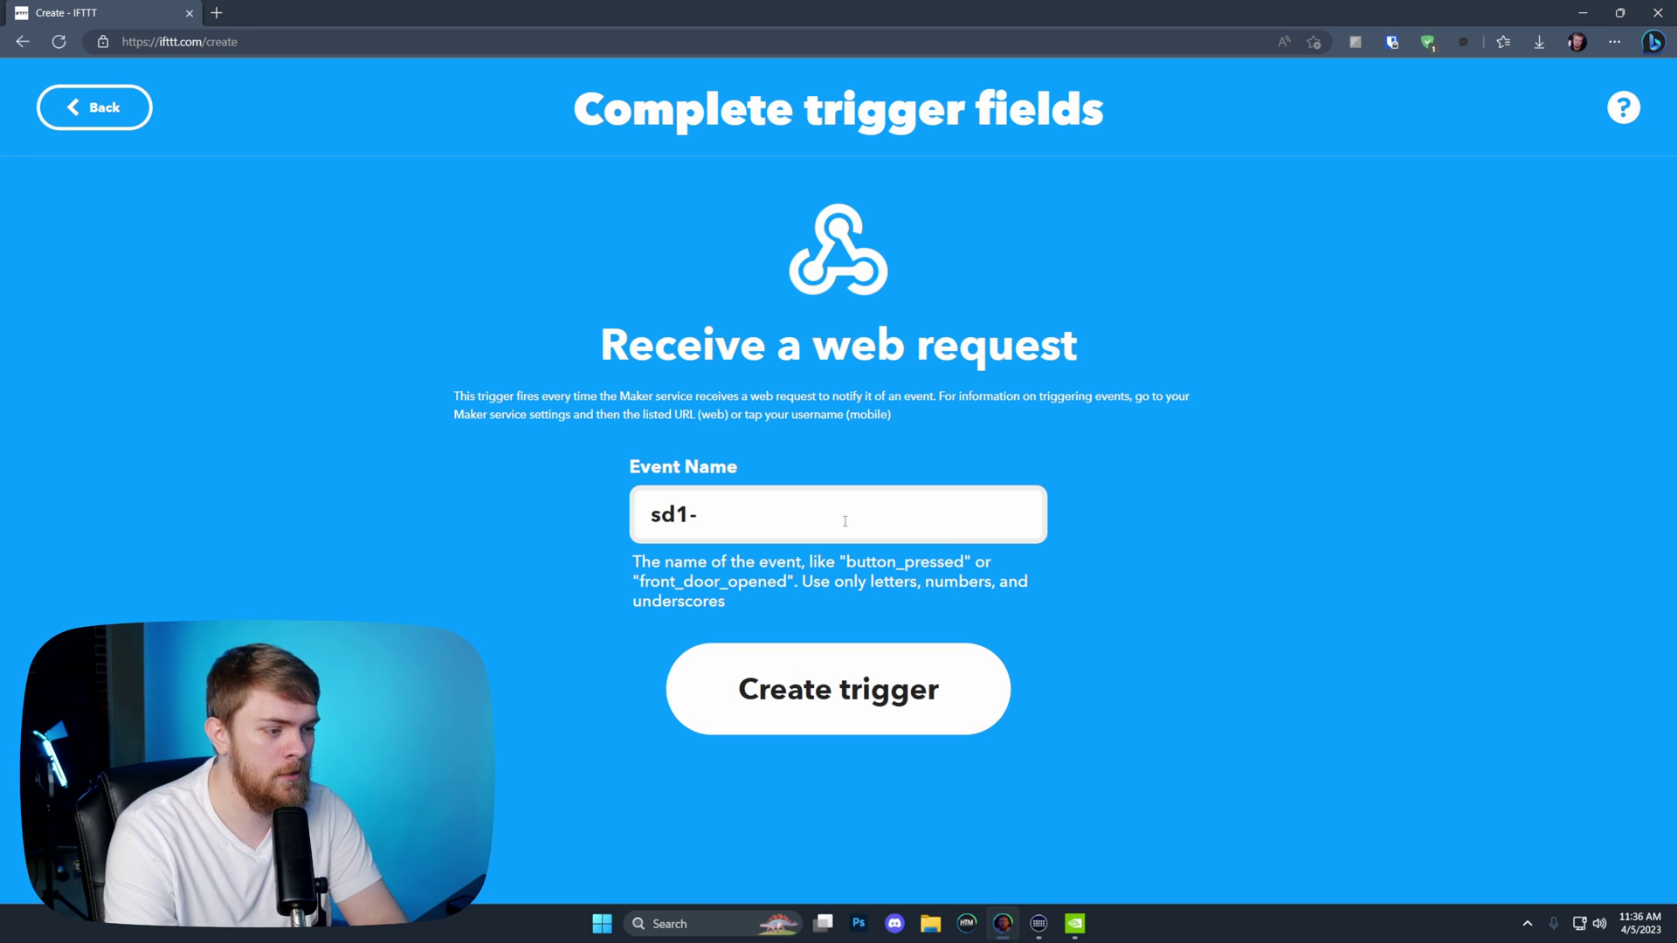
{"action": "type", "text": "_pressed"}
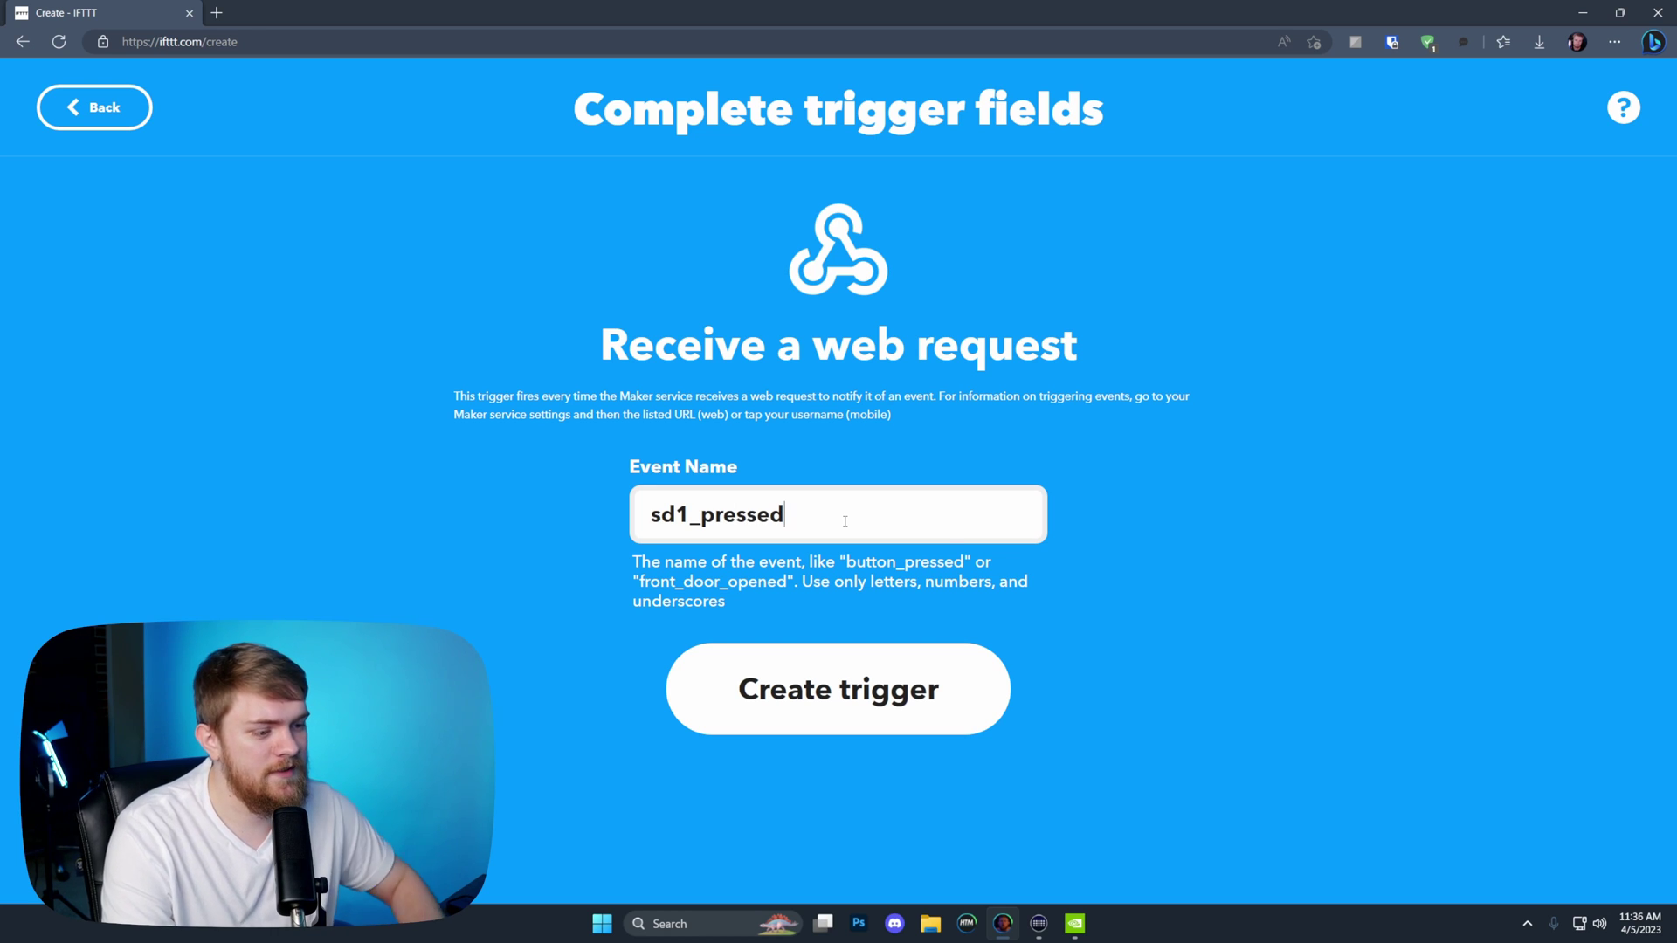
{"action": "left_click", "coordinate": [955, 712]}
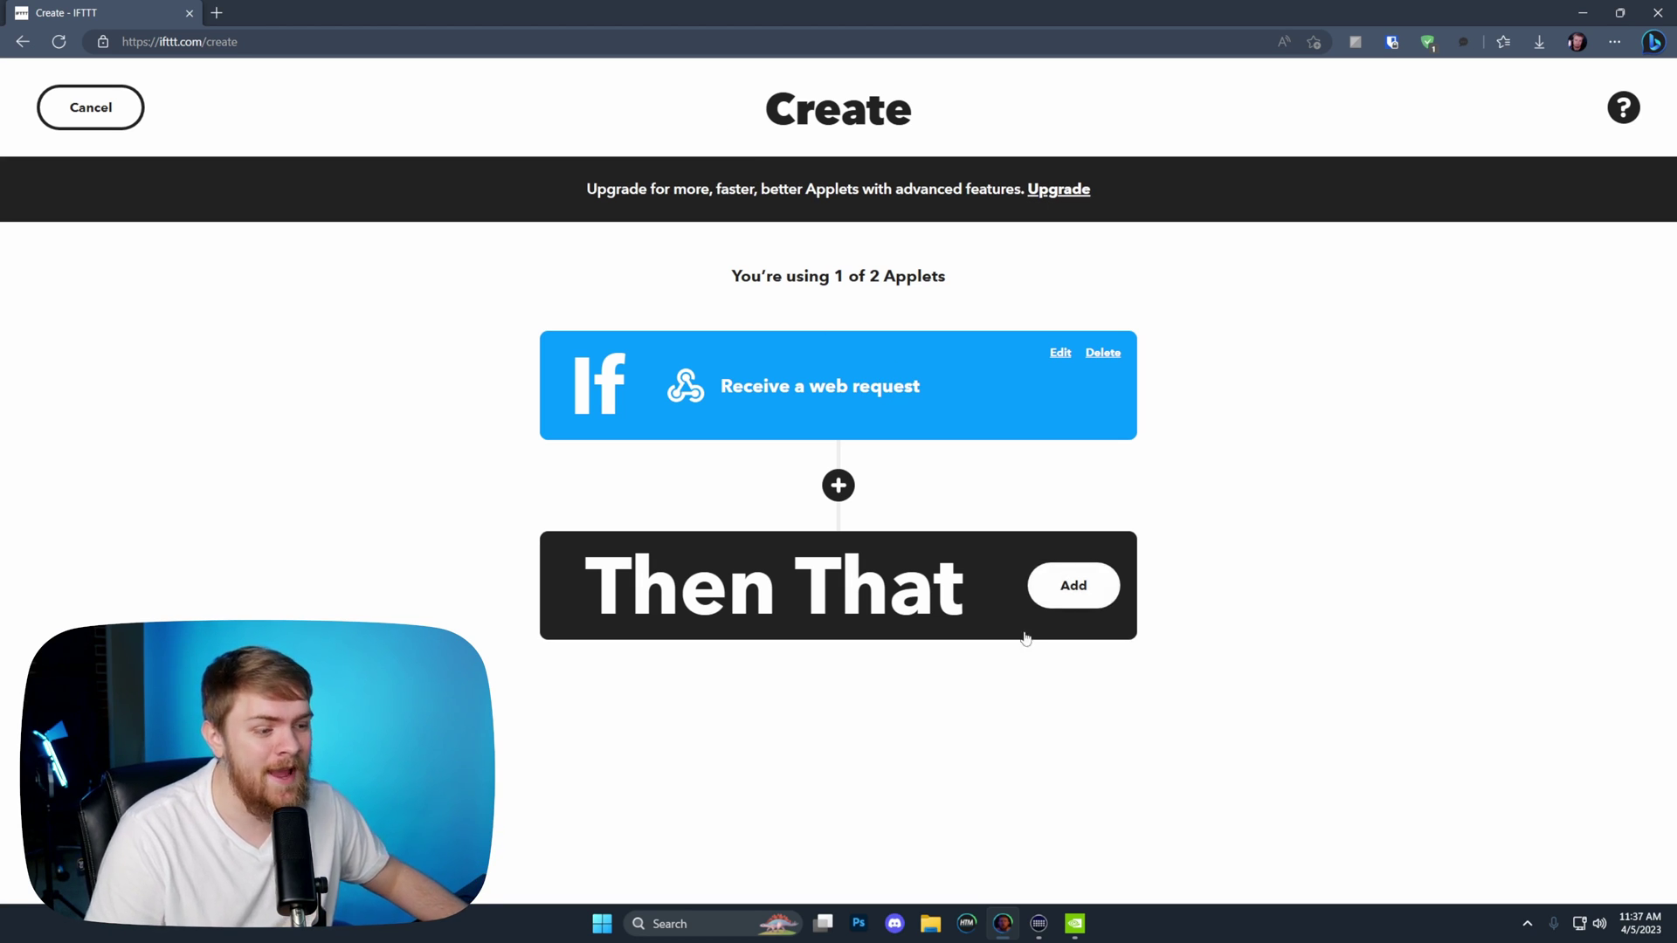
{"action": "left_click", "coordinate": [1064, 597]}
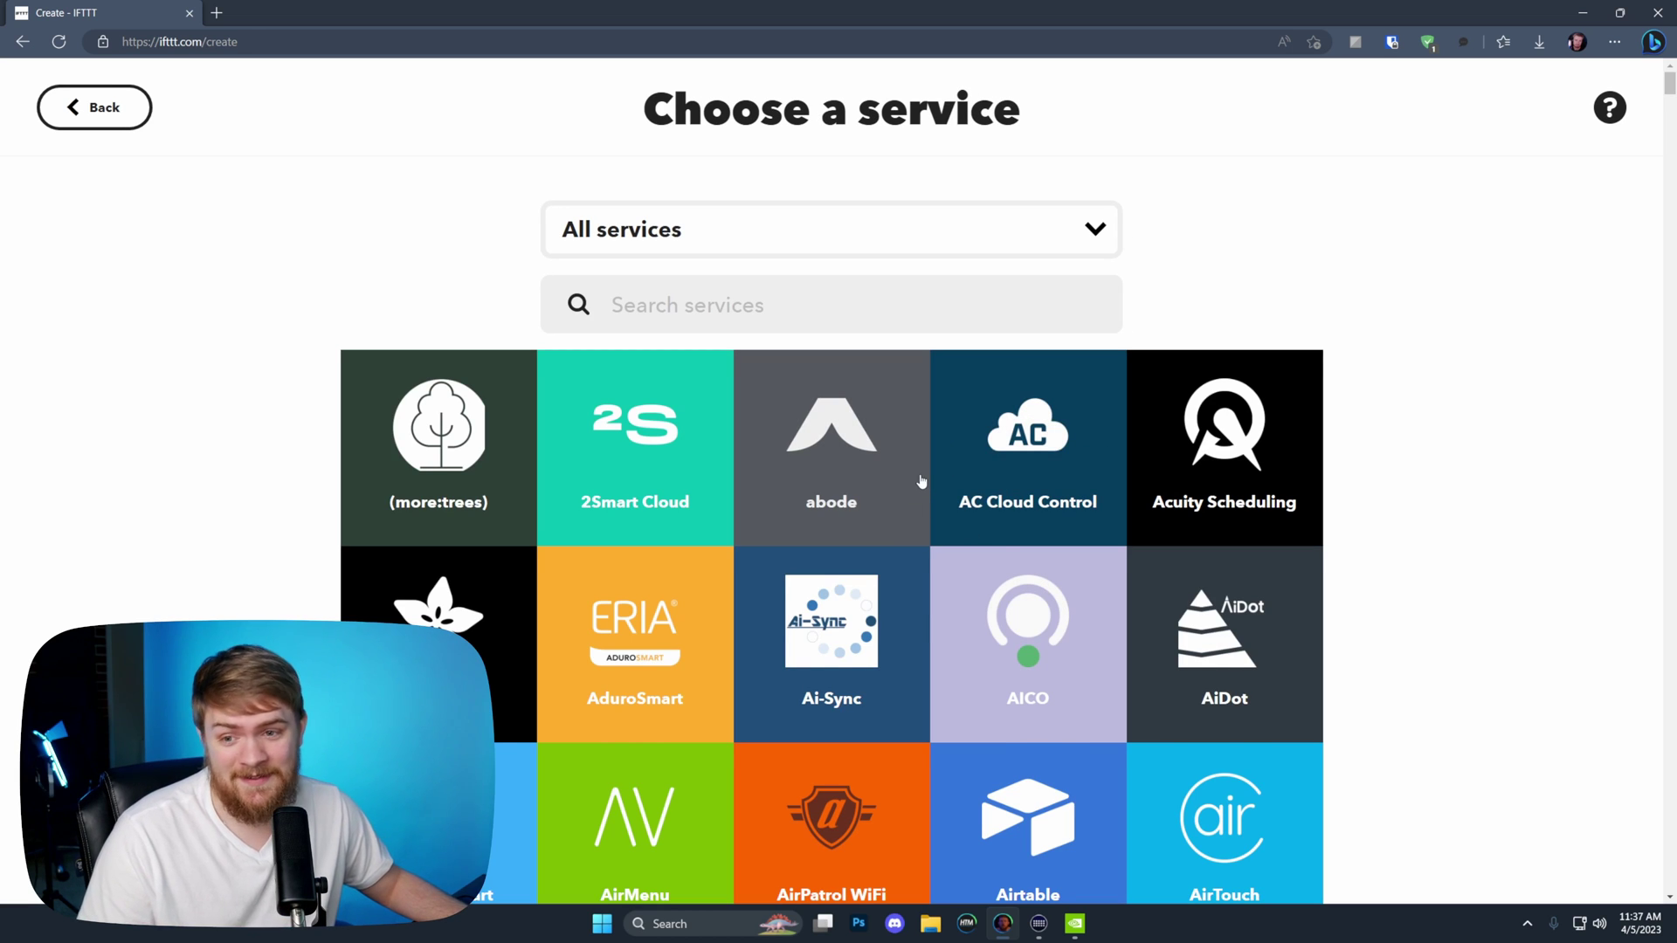
{"action": "scroll", "coordinate": [922, 481], "scroll_direction": "down", "scroll_amount": 3}
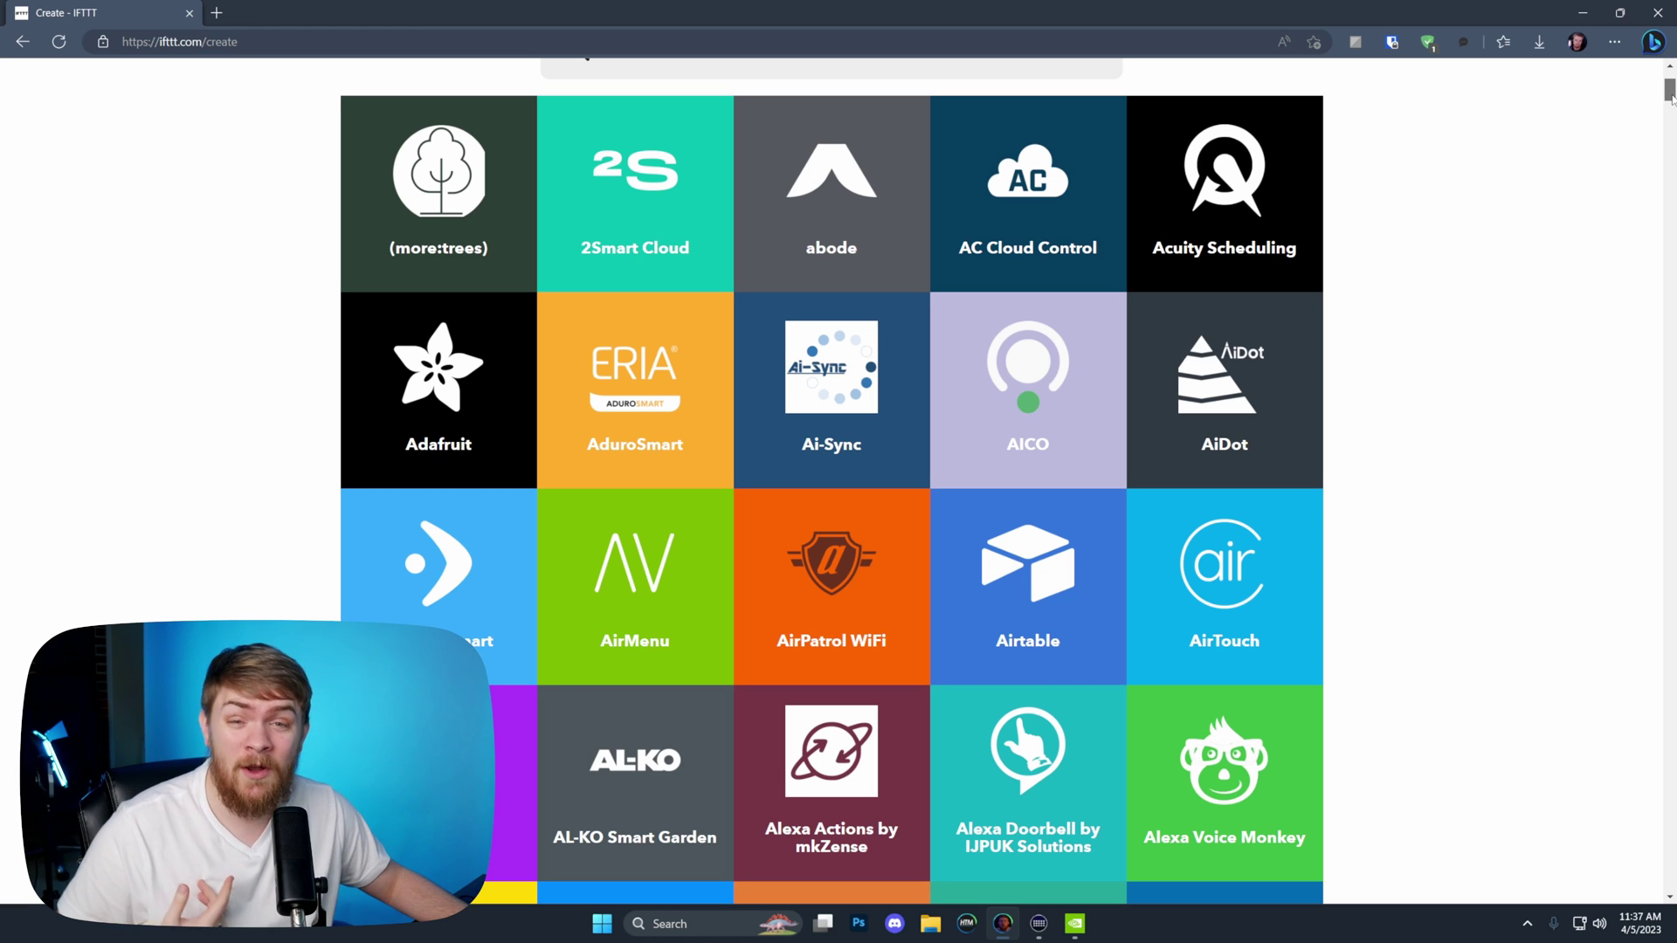
{"action": "left_click_drag", "start_coordinate": [1671, 96], "coordinate": [1669, 185]}
{"action": "scroll", "coordinate": [1558, 277], "scroll_direction": "down", "scroll_amount": 10}
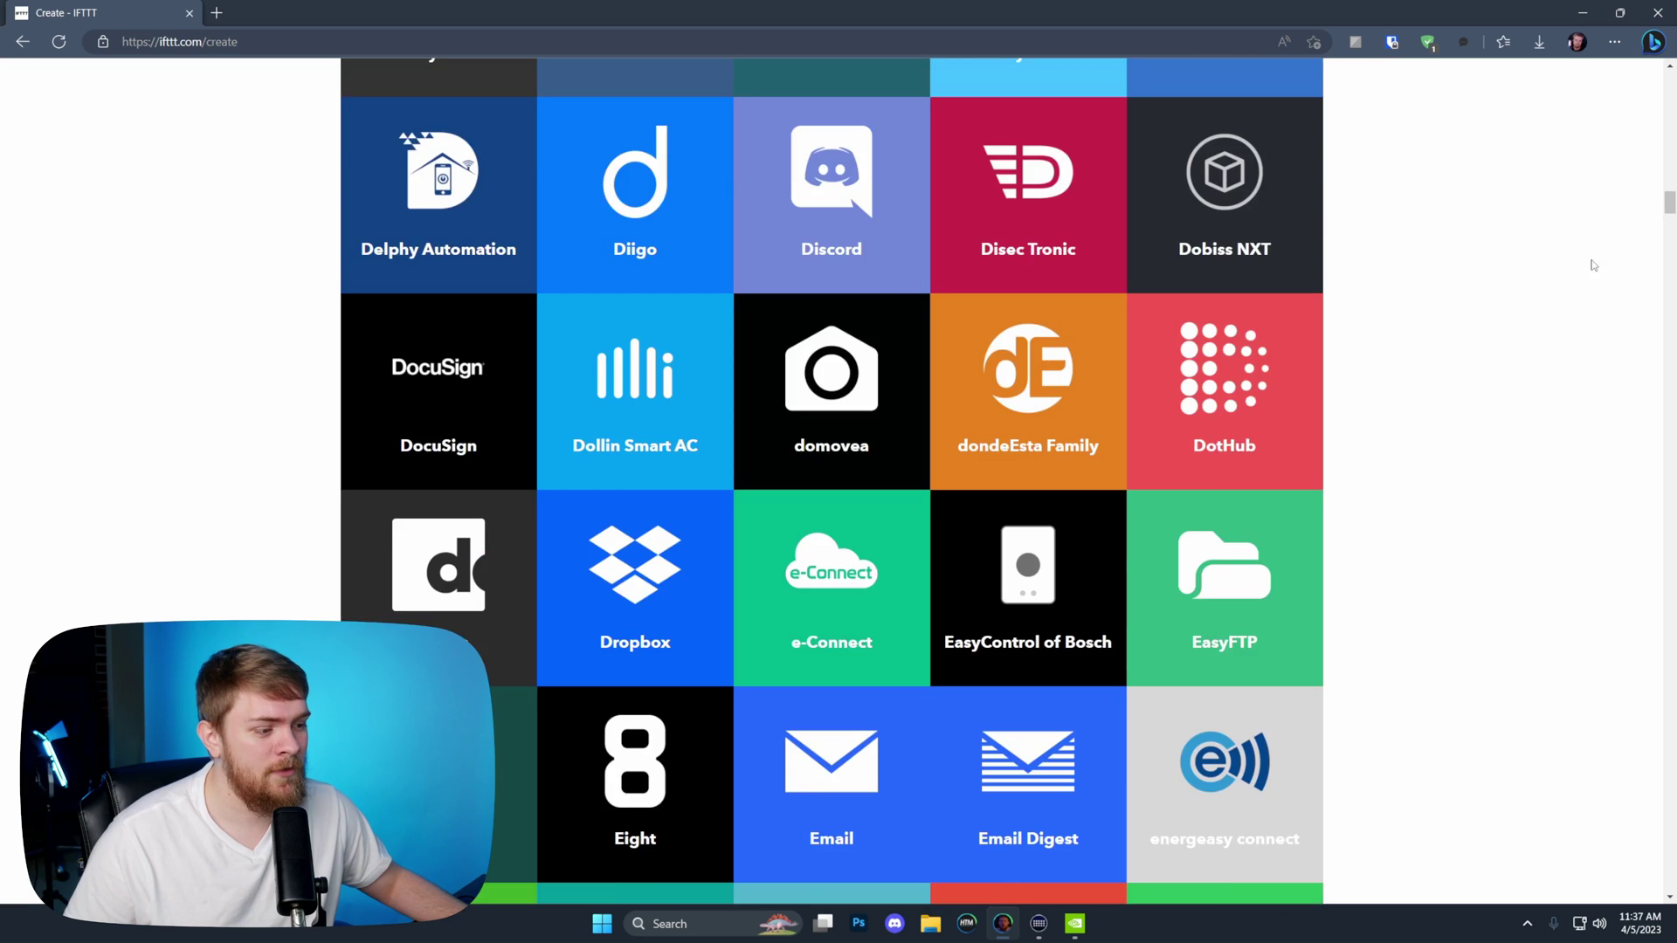
{"action": "scroll", "coordinate": [1429, 376], "scroll_direction": "down", "scroll_amount": 5}
{"action": "scroll", "coordinate": [1423, 372], "scroll_direction": "down", "scroll_amount": 15}
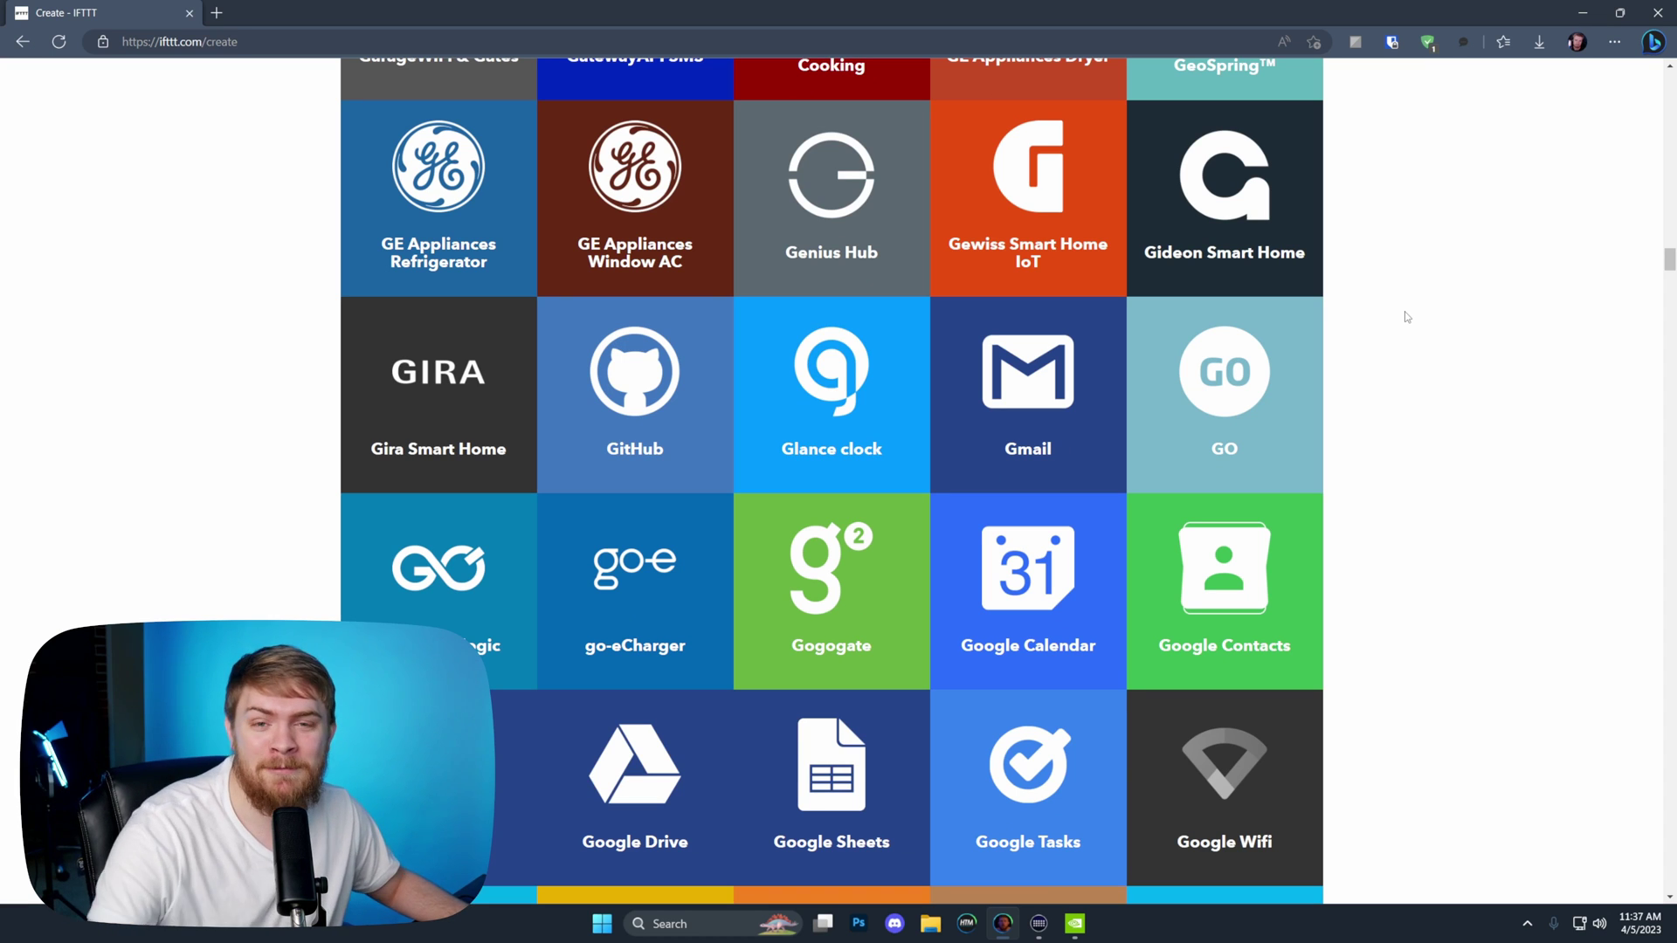
{"action": "scroll", "coordinate": [1374, 336], "scroll_direction": "down", "scroll_amount": 1}
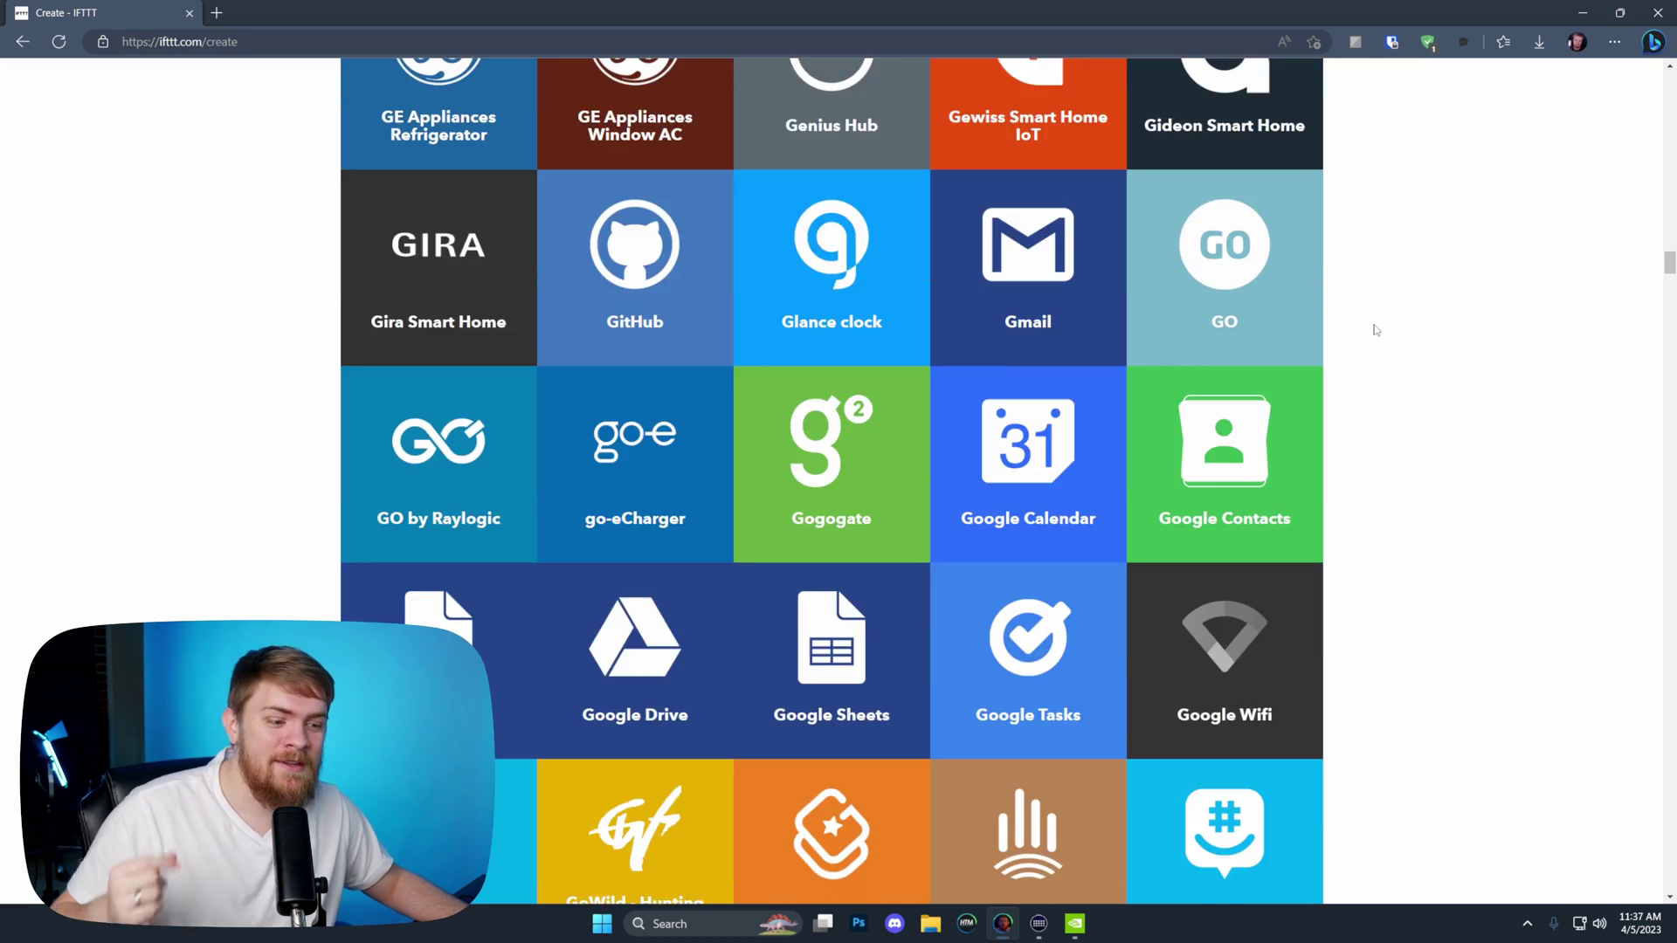
{"action": "scroll", "coordinate": [1371, 340], "scroll_direction": "down", "scroll_amount": 1}
{"action": "scroll", "coordinate": [1330, 365], "scroll_direction": "down", "scroll_amount": 1}
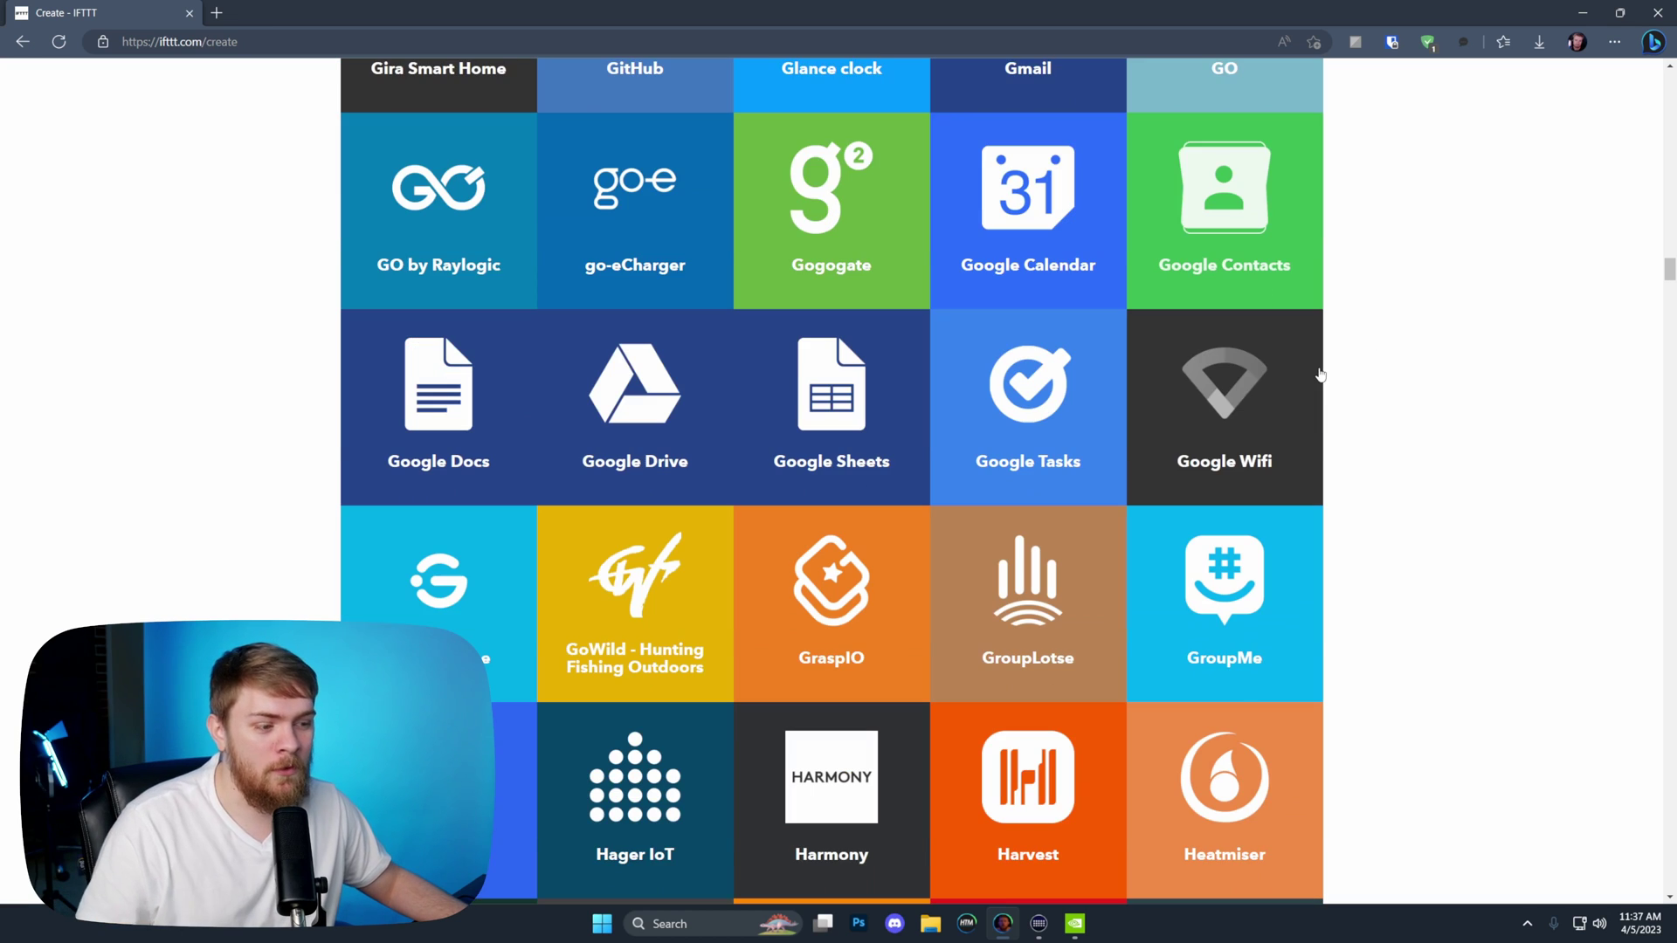
{"action": "scroll", "coordinate": [1320, 356], "scroll_direction": "down", "scroll_amount": 1}
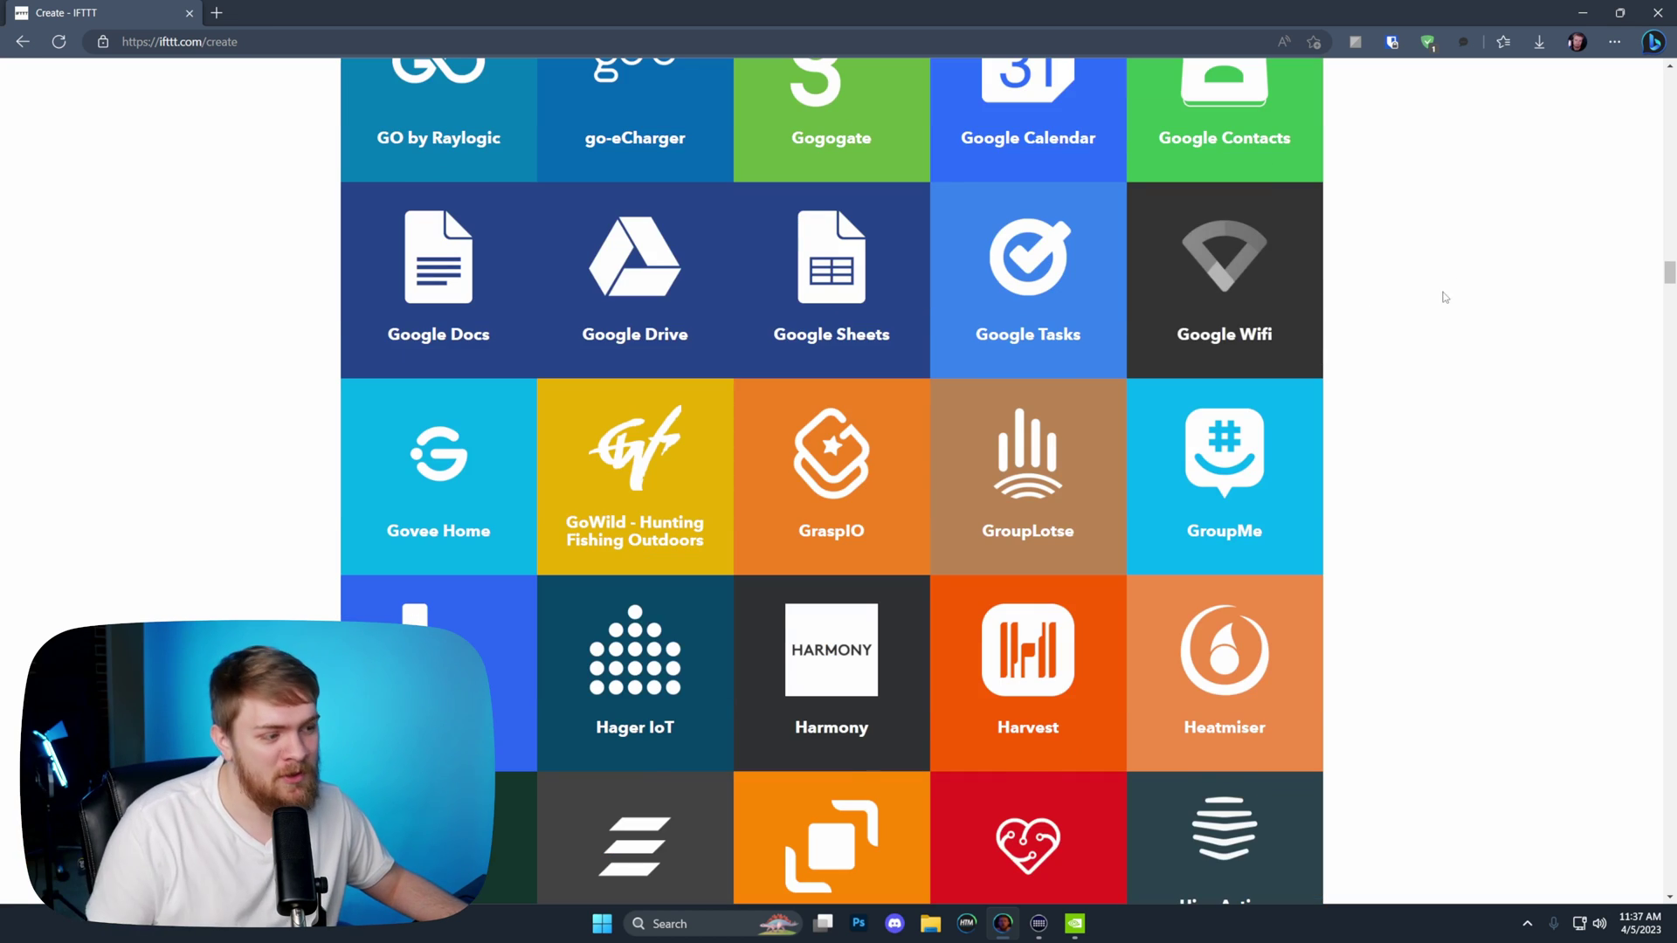
{"action": "scroll", "coordinate": [1437, 297], "scroll_direction": "down", "scroll_amount": 3}
{"action": "scroll", "coordinate": [1410, 323], "scroll_direction": "down", "scroll_amount": 8}
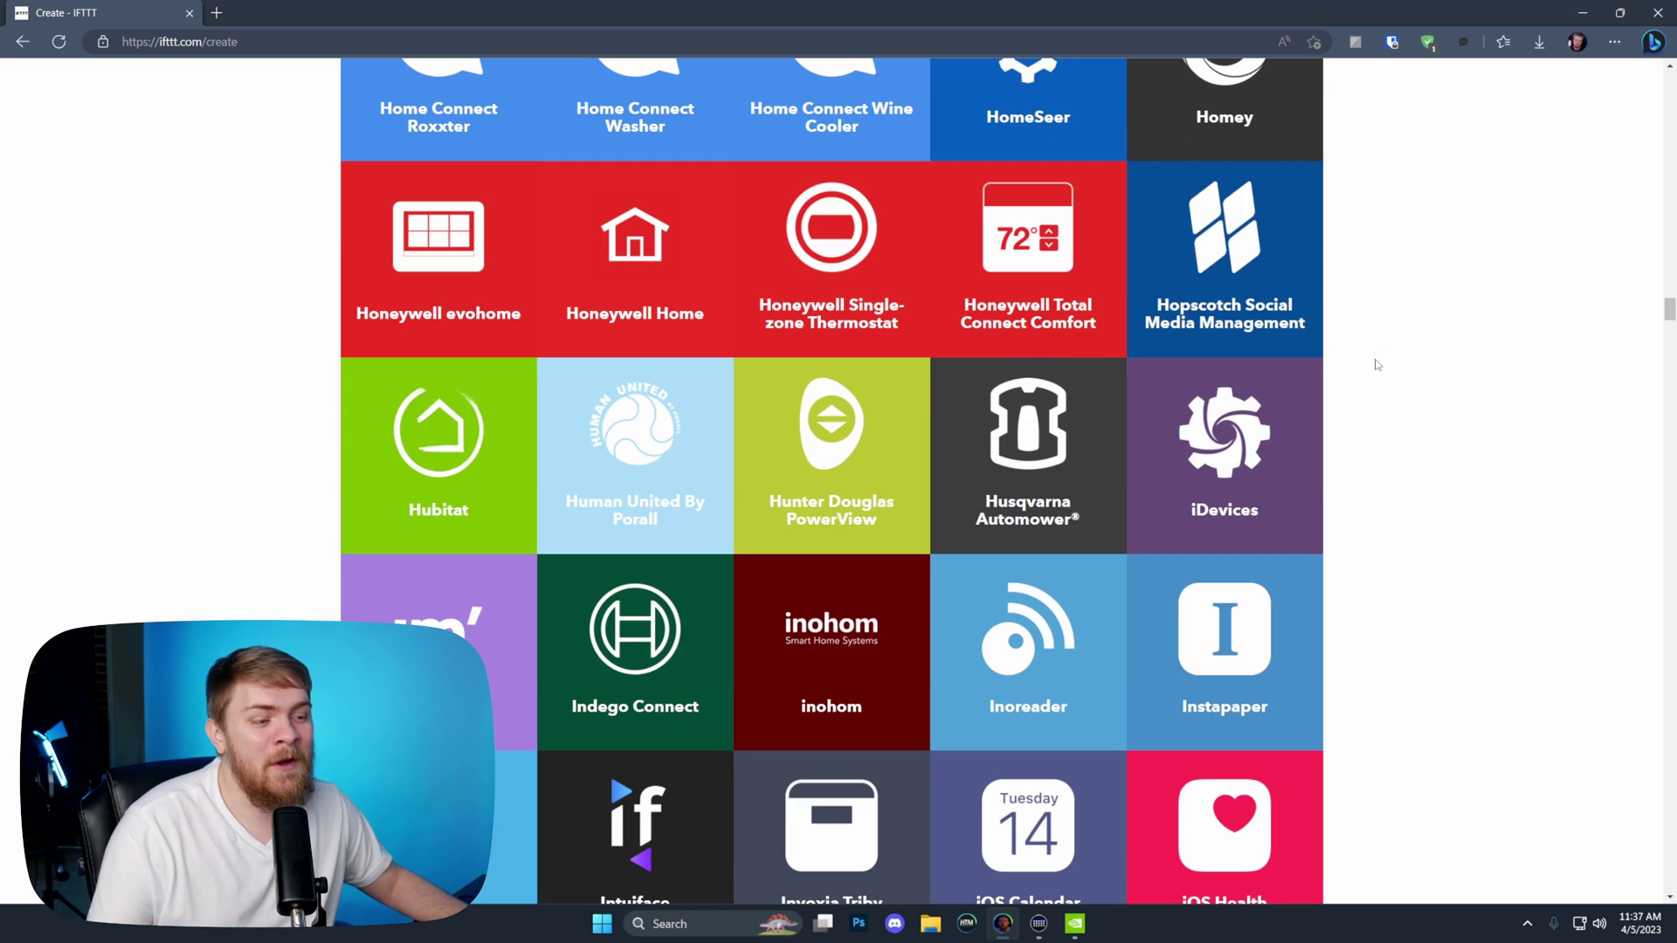
{"action": "scroll", "coordinate": [728, 276], "scroll_direction": "down", "scroll_amount": 5}
{"action": "scroll", "coordinate": [1199, 423], "scroll_direction": "down", "scroll_amount": 6}
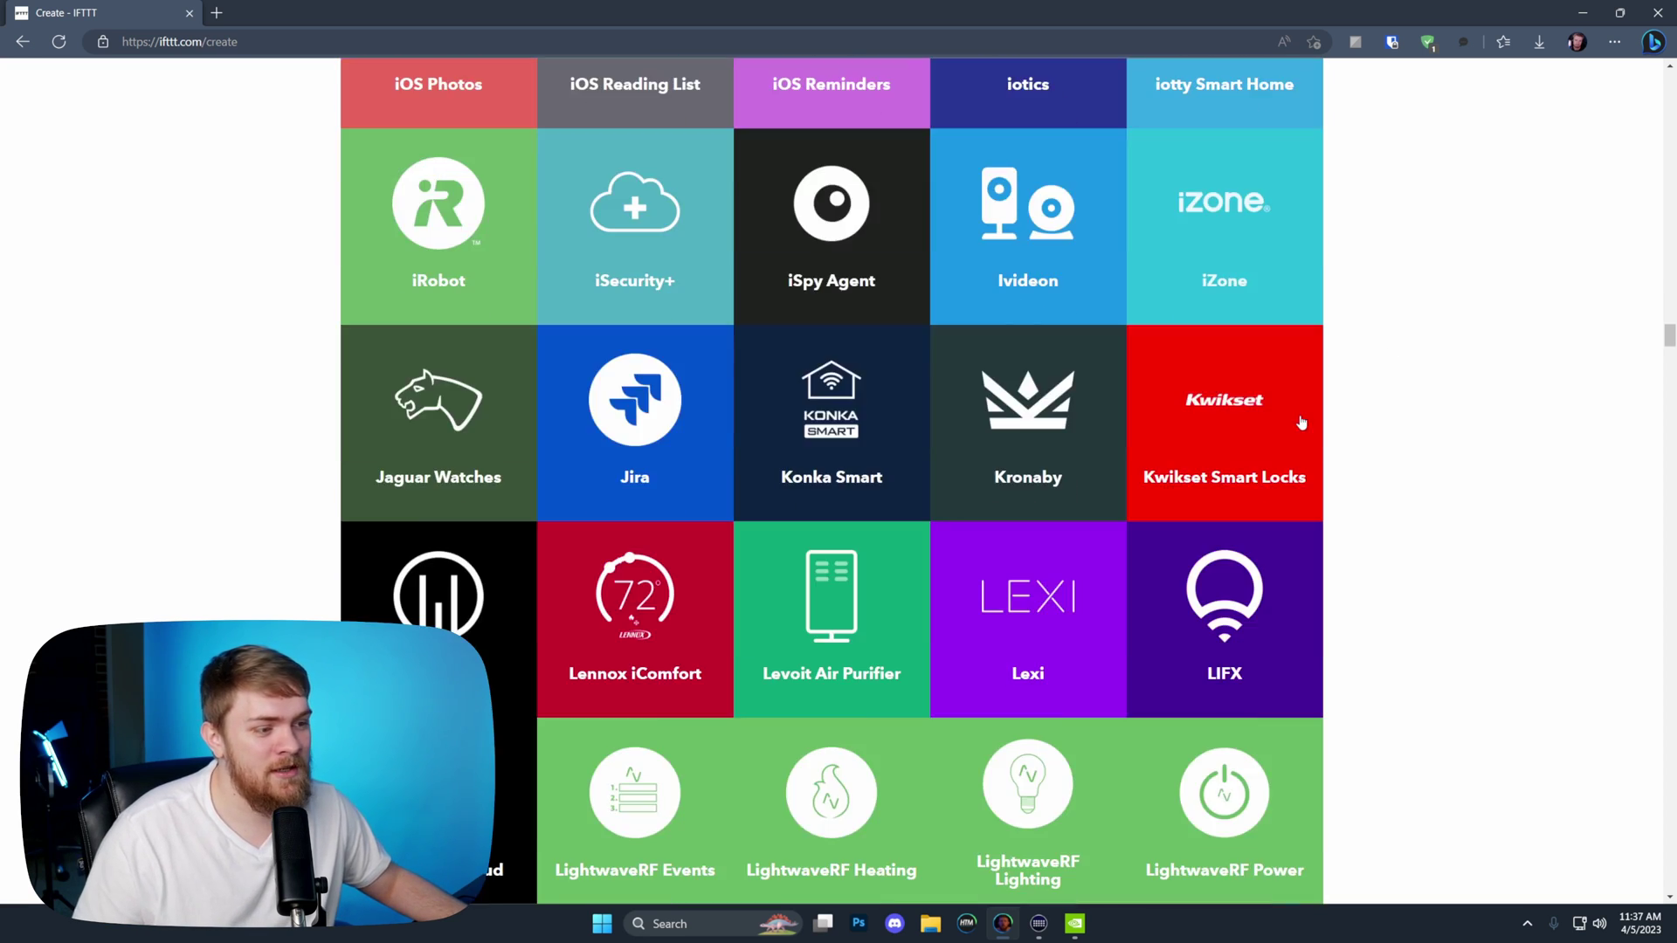
{"action": "scroll", "coordinate": [1301, 422], "scroll_direction": "down", "scroll_amount": 5}
Pick the Notifications service's 'Send a notification from the IFTTT app' action.
{"action": "key", "text": "Home"}
{"action": "left_click", "coordinate": [771, 304]}
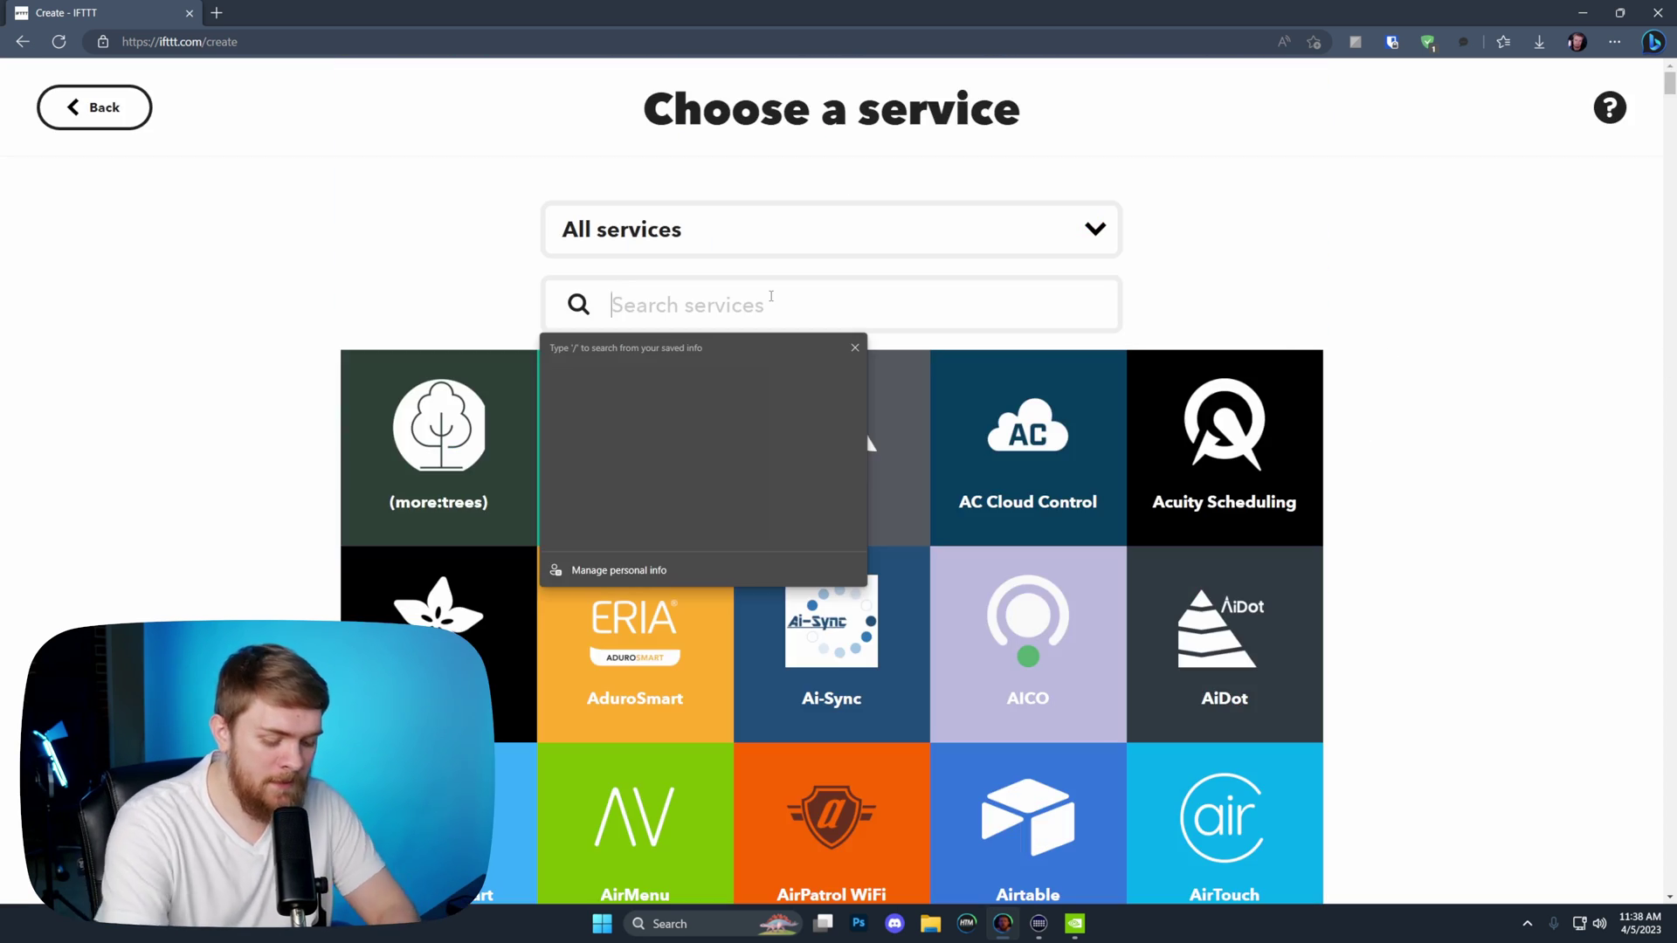
{"action": "type", "text": "noti"}
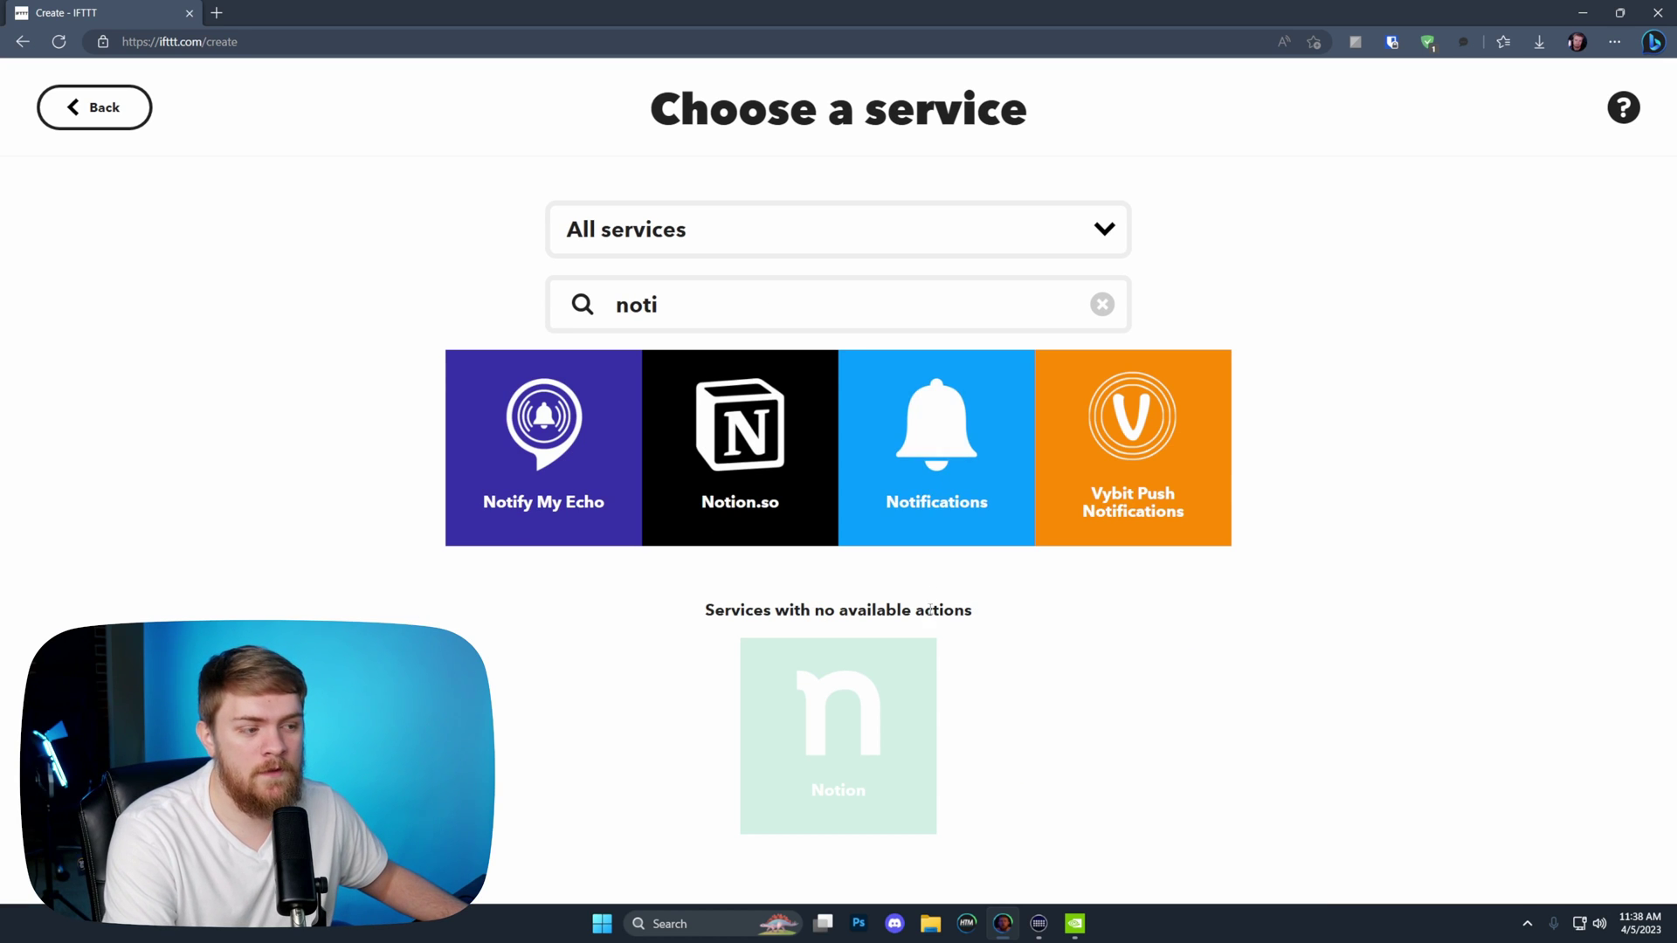
{"action": "left_click", "coordinate": [939, 473]}
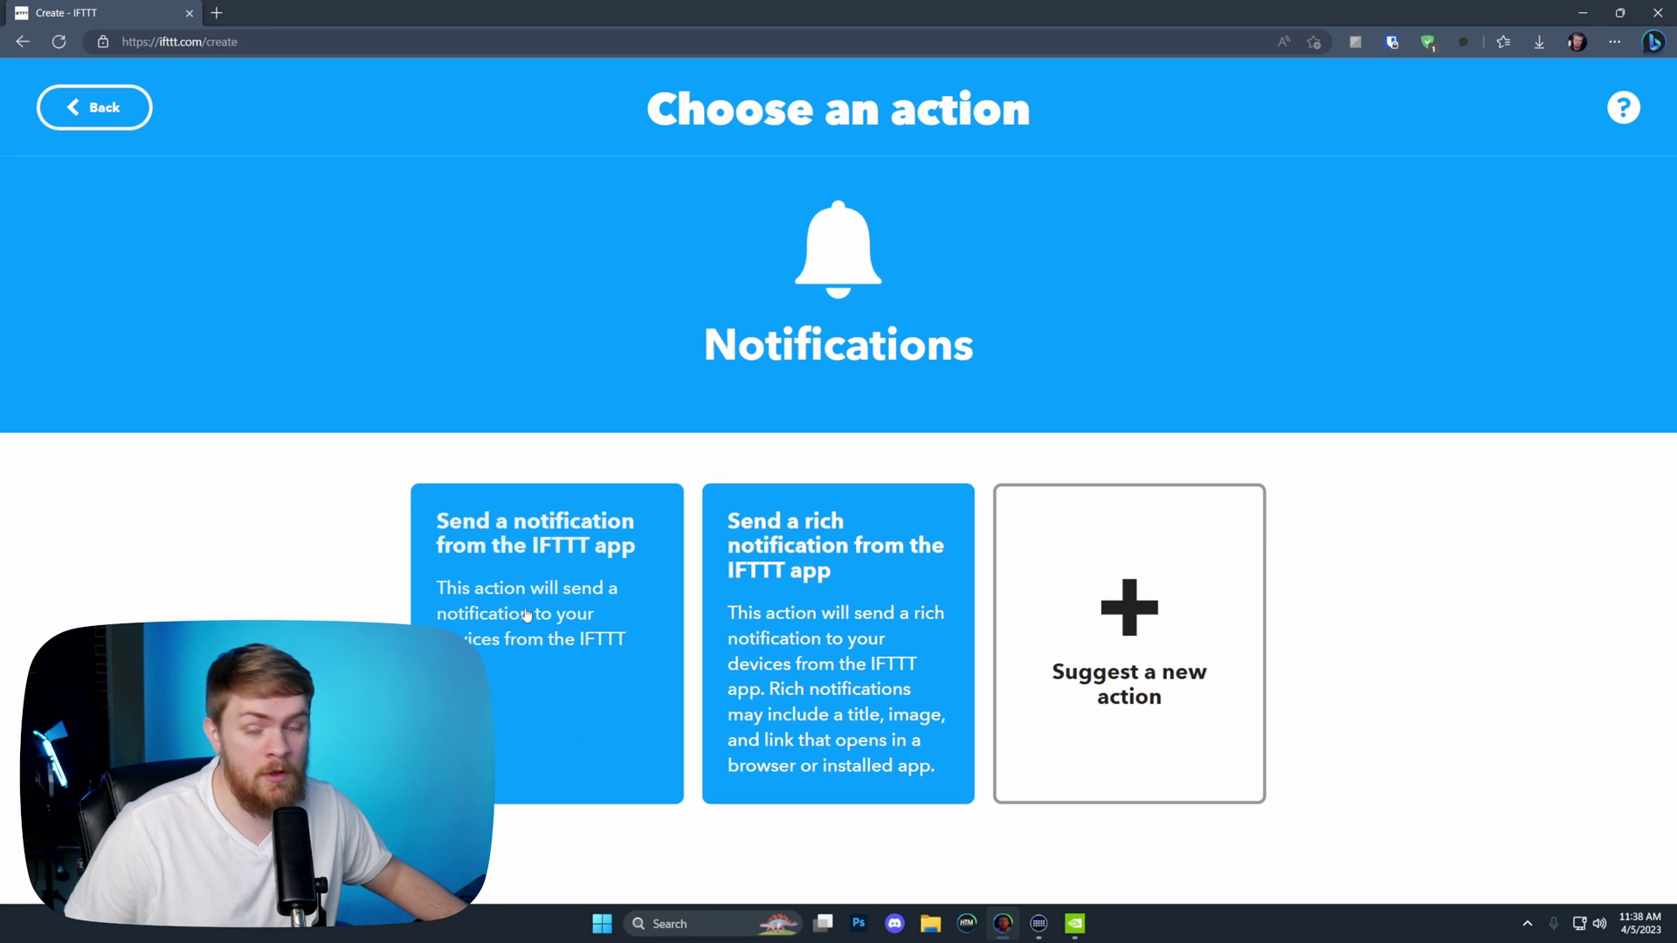
{"action": "left_click", "coordinate": [614, 669]}
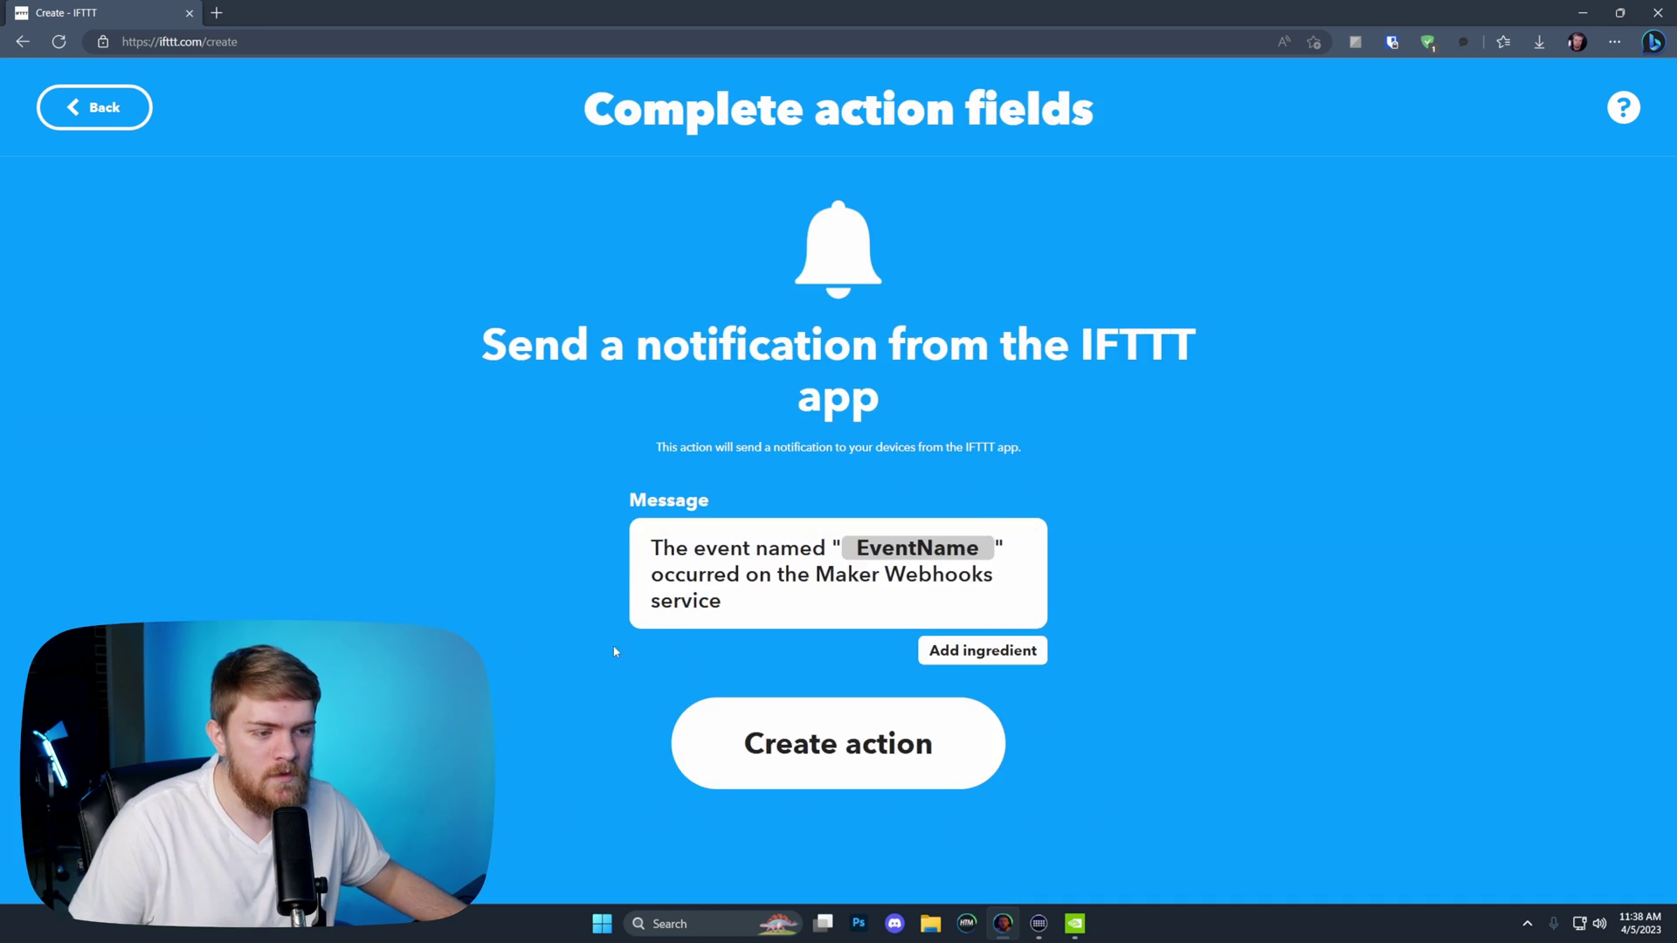
Replace the default message with 'Takeout the trash' and create the action.
{"action": "left_click", "coordinate": [726, 601]}
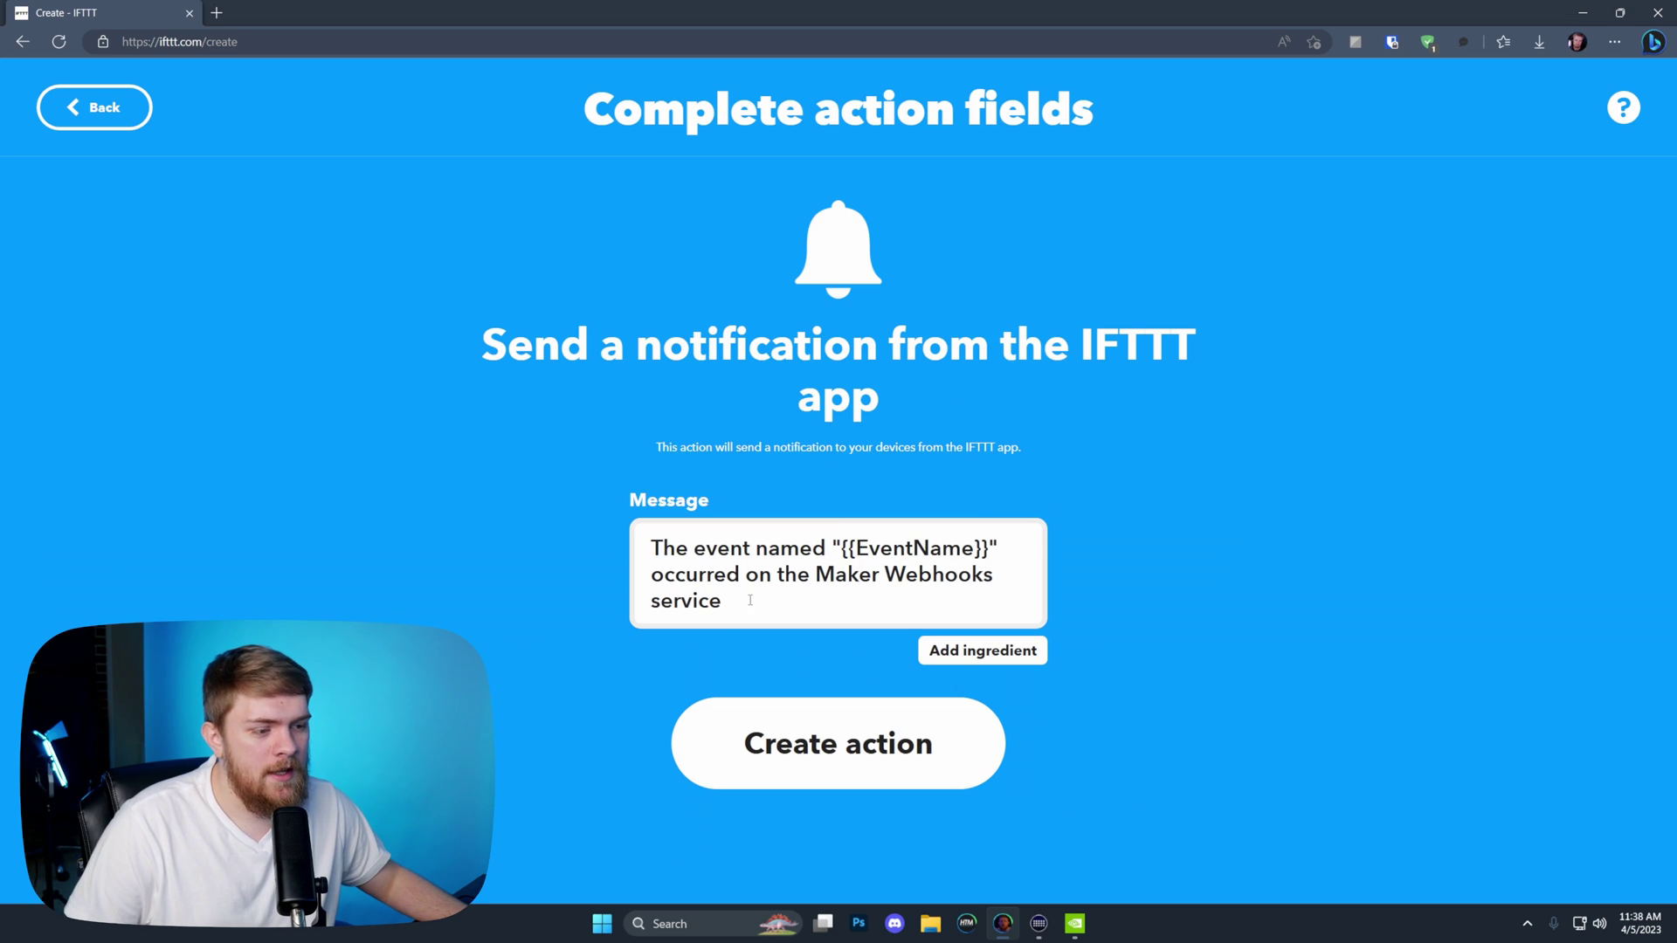
{"action": "left_click_drag", "start_coordinate": [740, 593], "coordinate": [596, 541]}
{"action": "left_click_drag", "start_coordinate": [846, 548], "coordinate": [974, 548]}
{"action": "left_click_drag", "start_coordinate": [908, 607], "coordinate": [602, 517]}
{"action": "type", "text": "Takeout "}
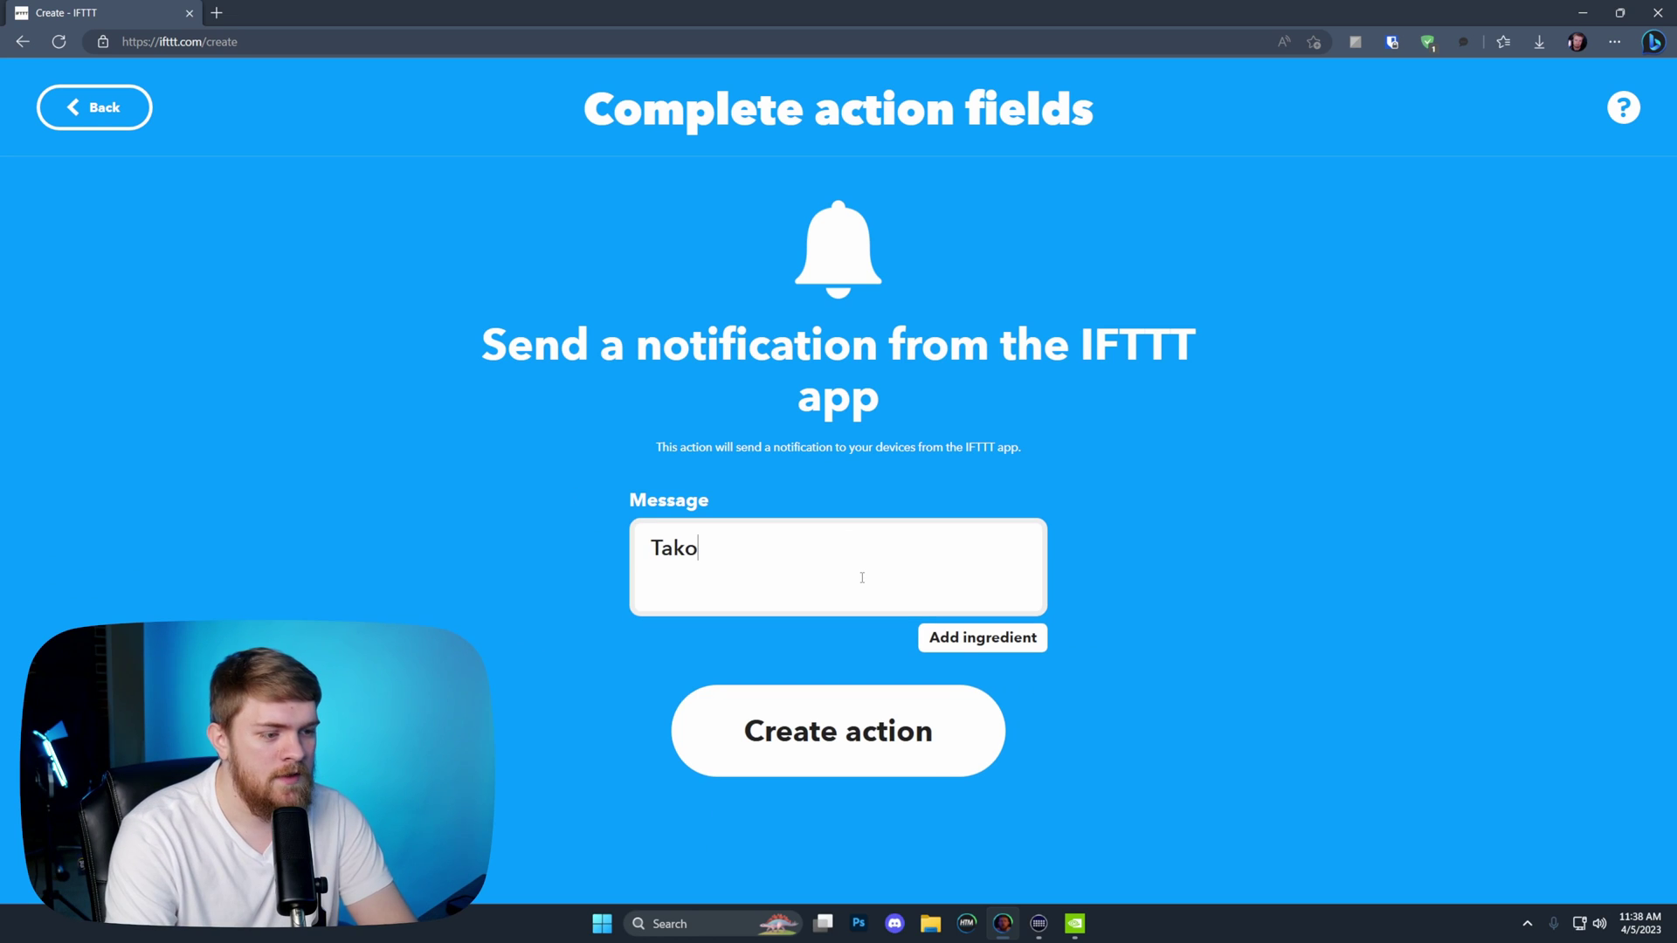
{"action": "type", "text": "the trash!"}
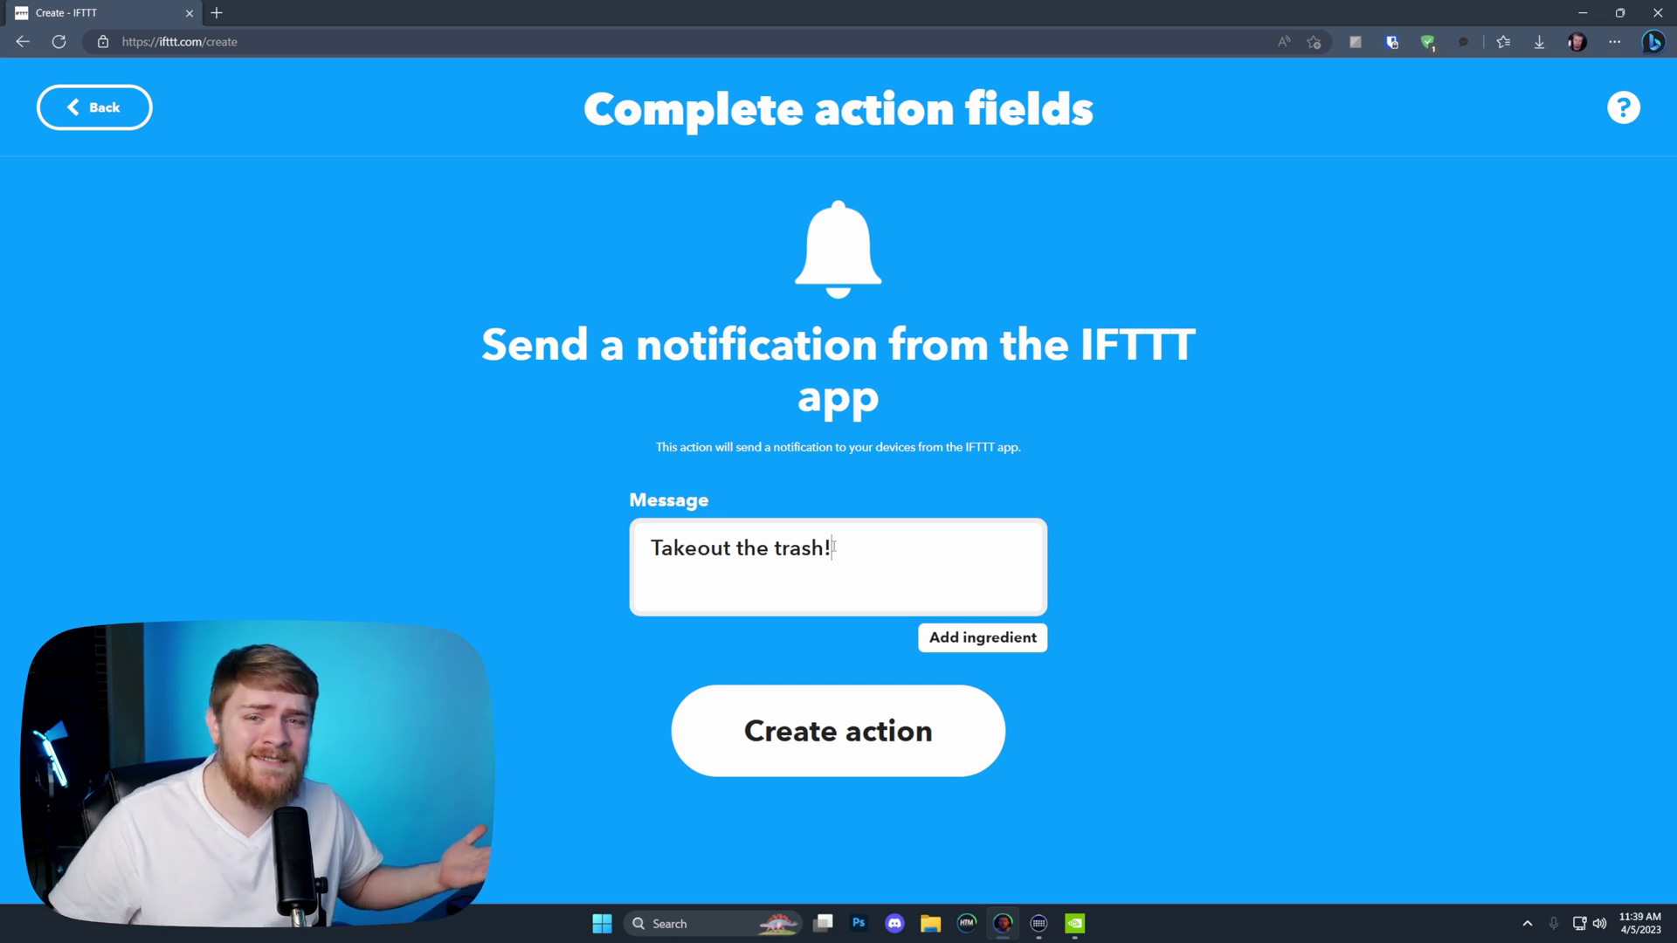
{"action": "left_click", "coordinate": [834, 743]}
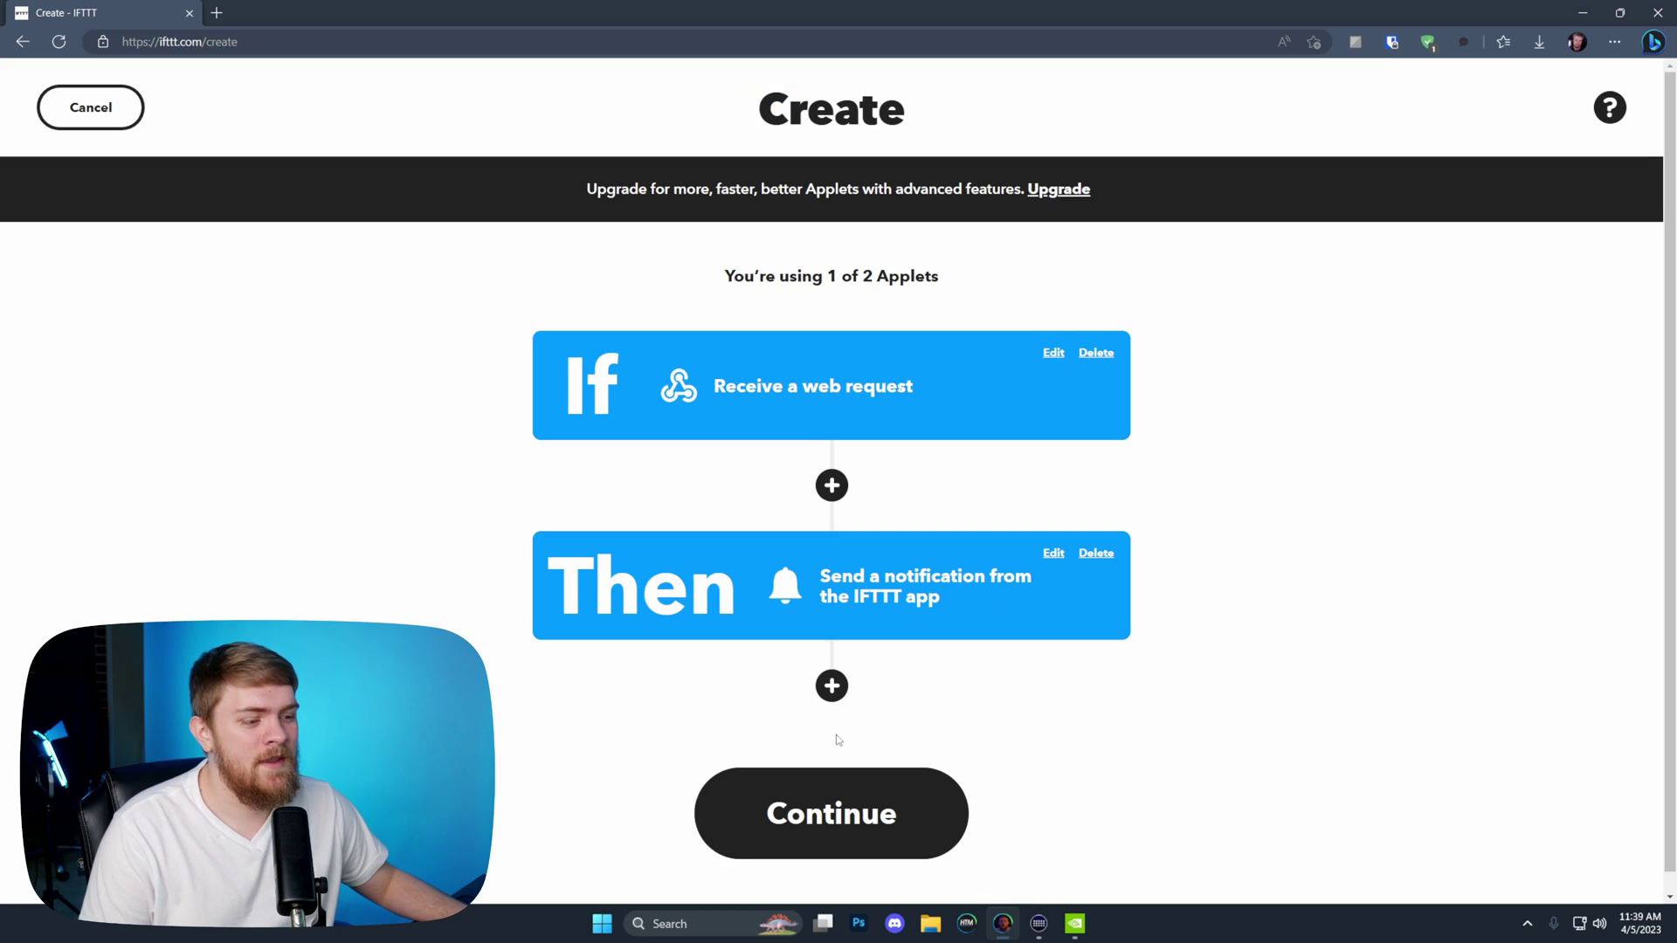
Continue to review and finish the sd1_pressed applet, then restore the browser window.
{"action": "left_click", "coordinate": [914, 812]}
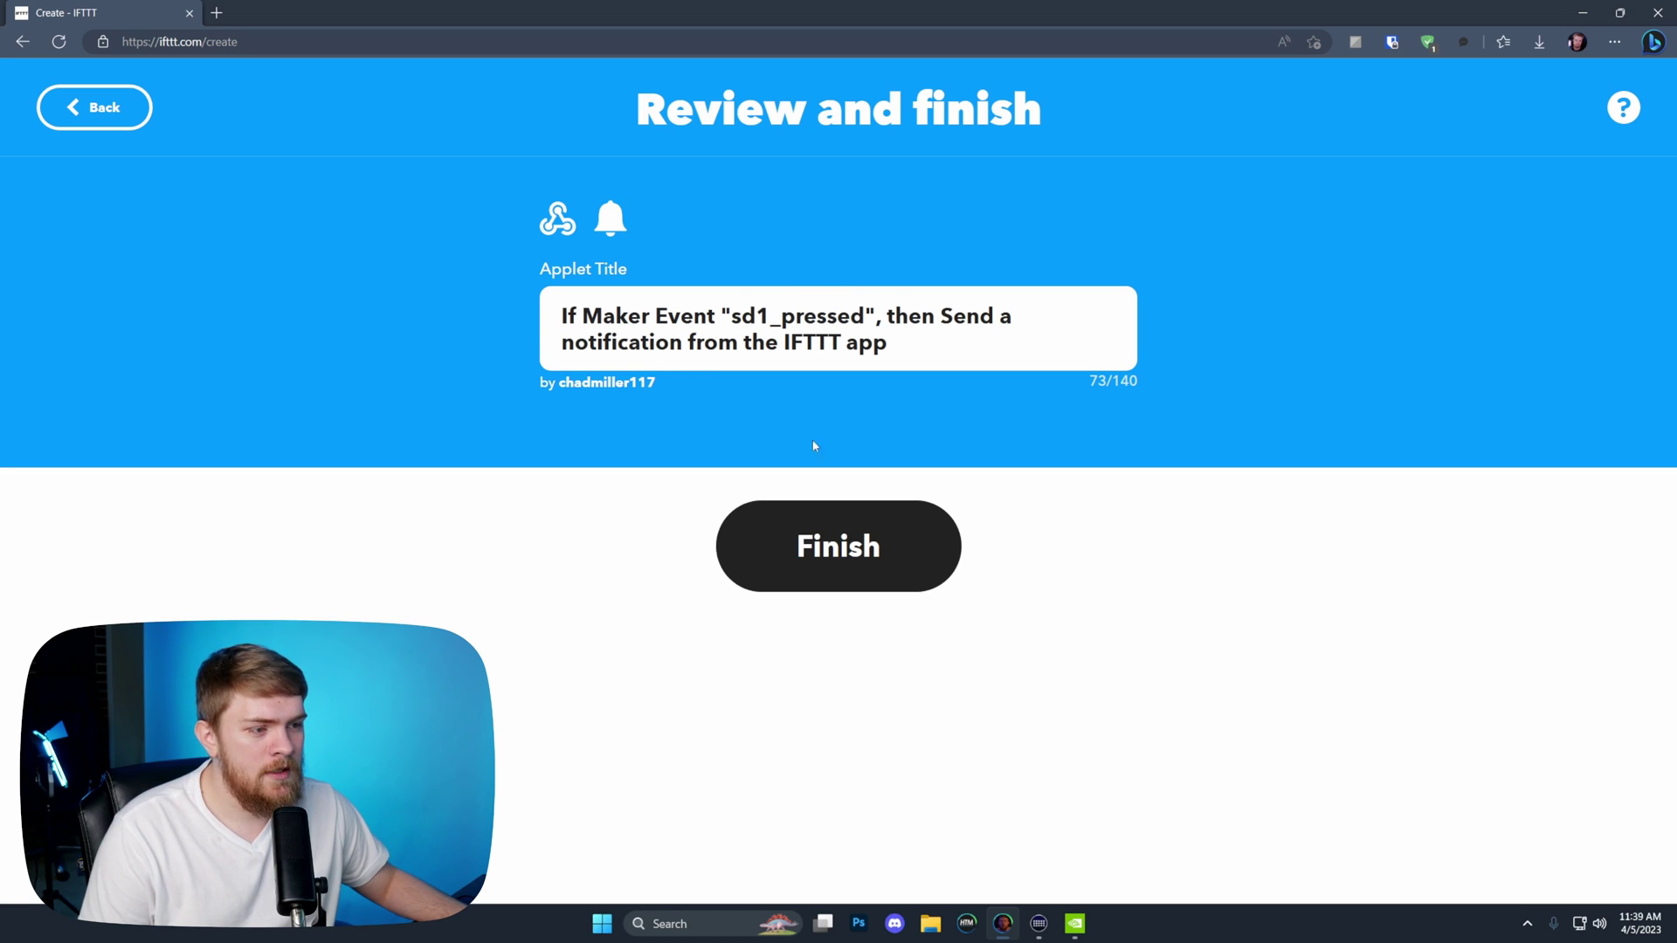
{"action": "left_click", "coordinate": [851, 542]}
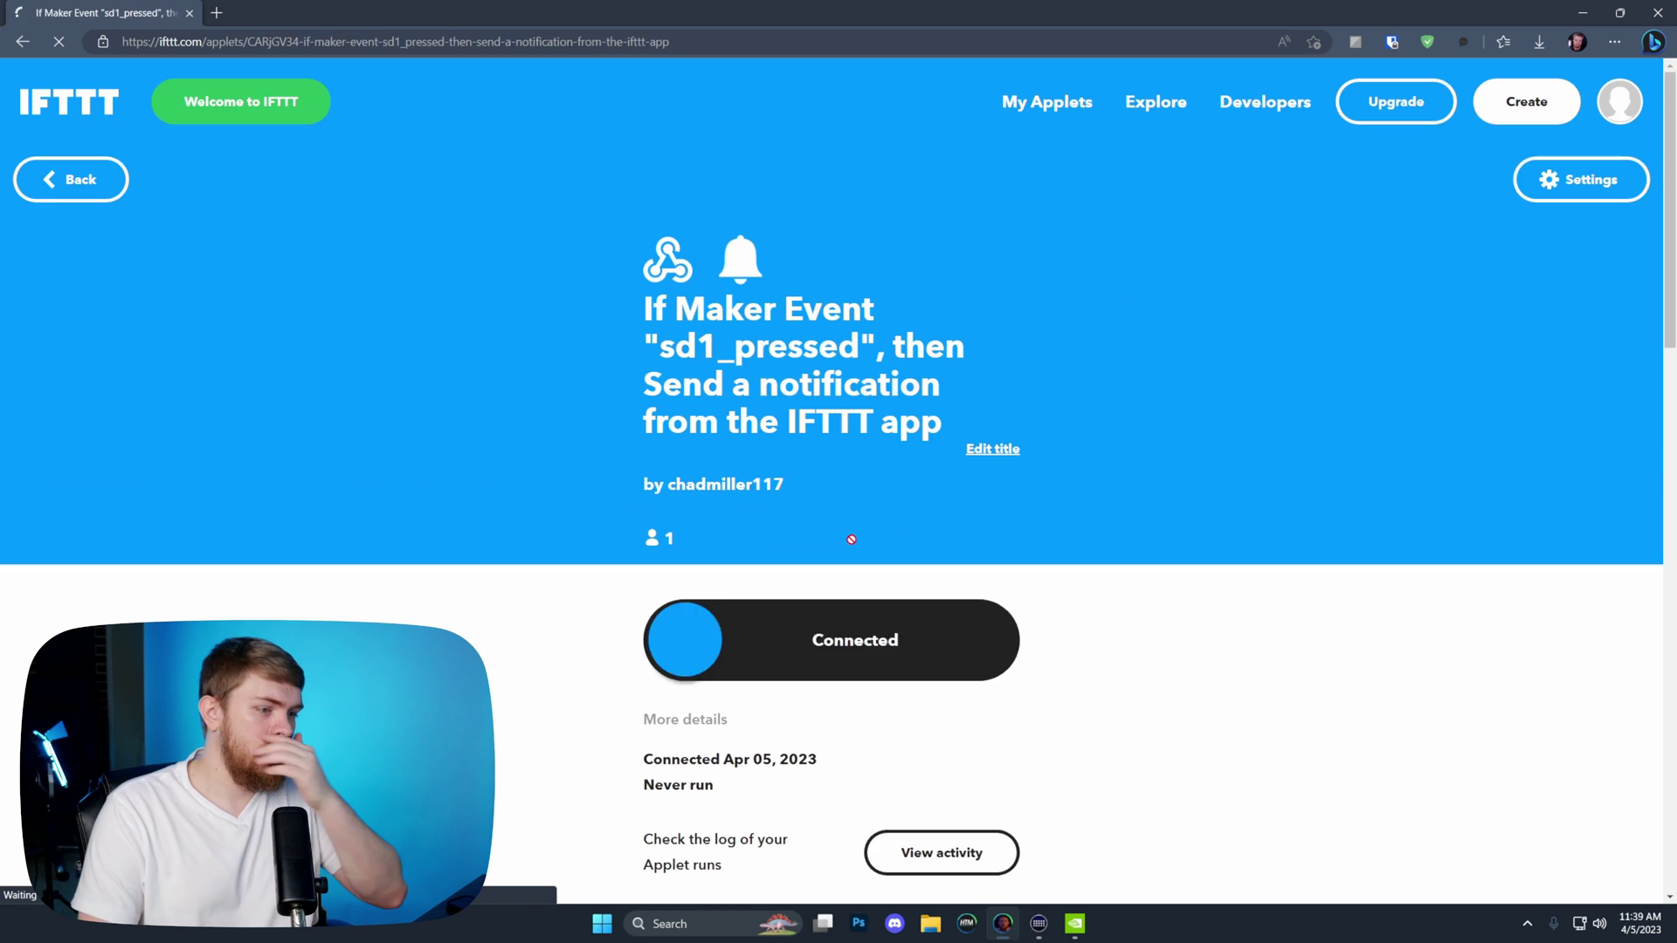
{"action": "scroll", "coordinate": [1179, 608], "scroll_direction": "down", "scroll_amount": 3}
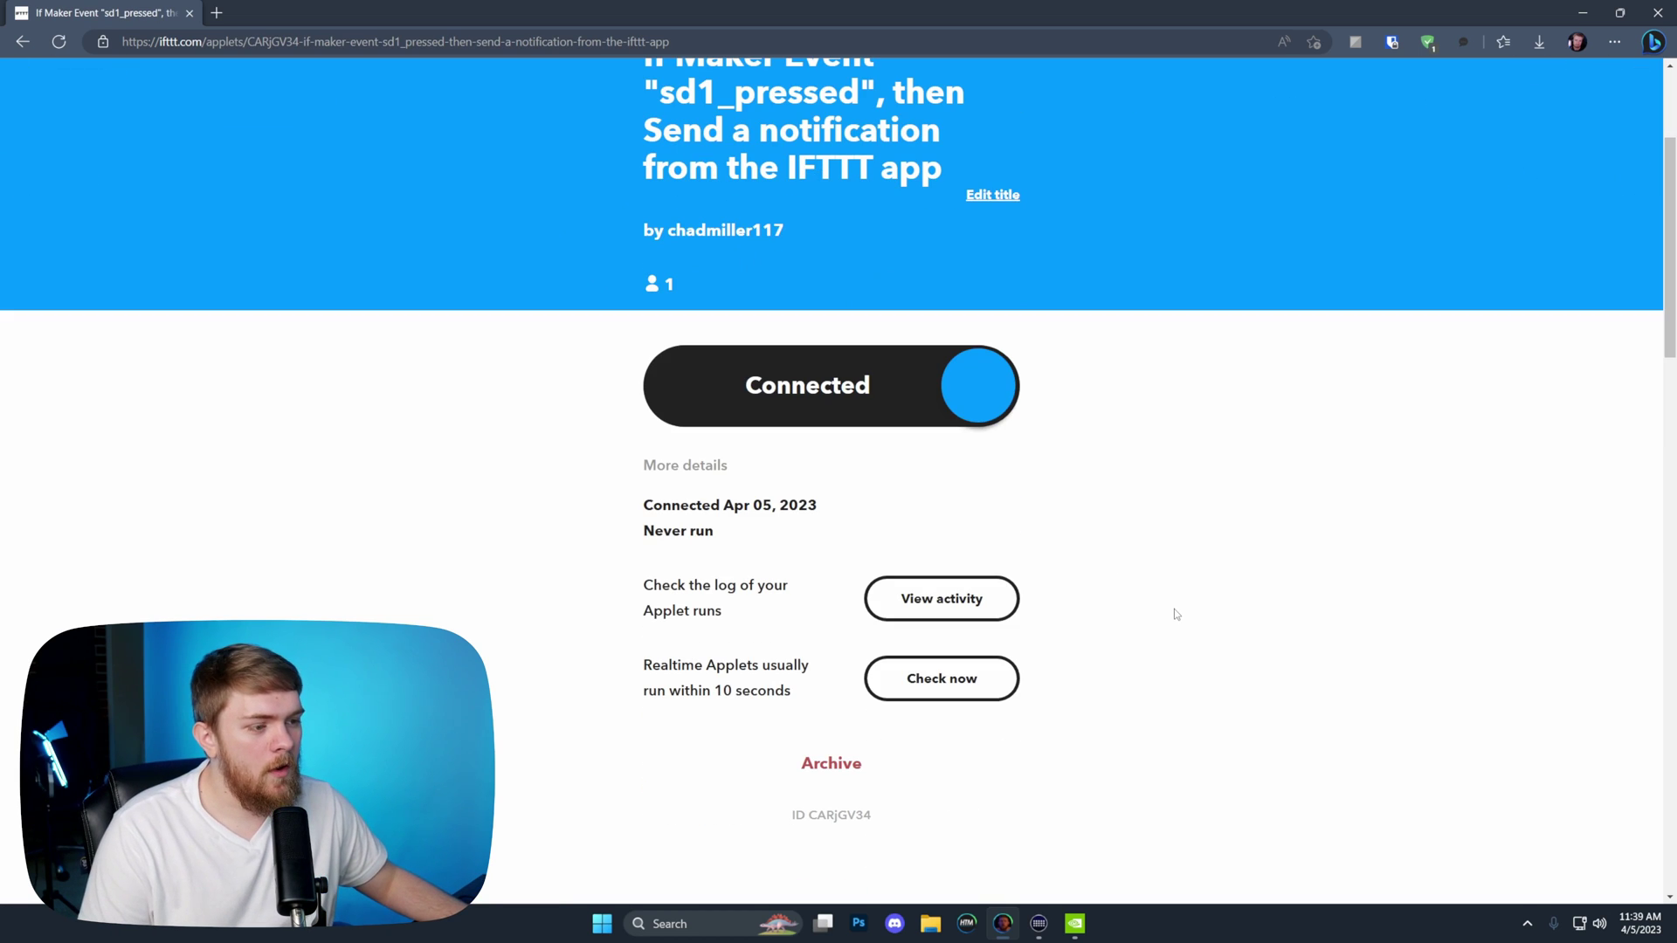
{"action": "scroll", "coordinate": [1174, 610], "scroll_direction": "up", "scroll_amount": 1}
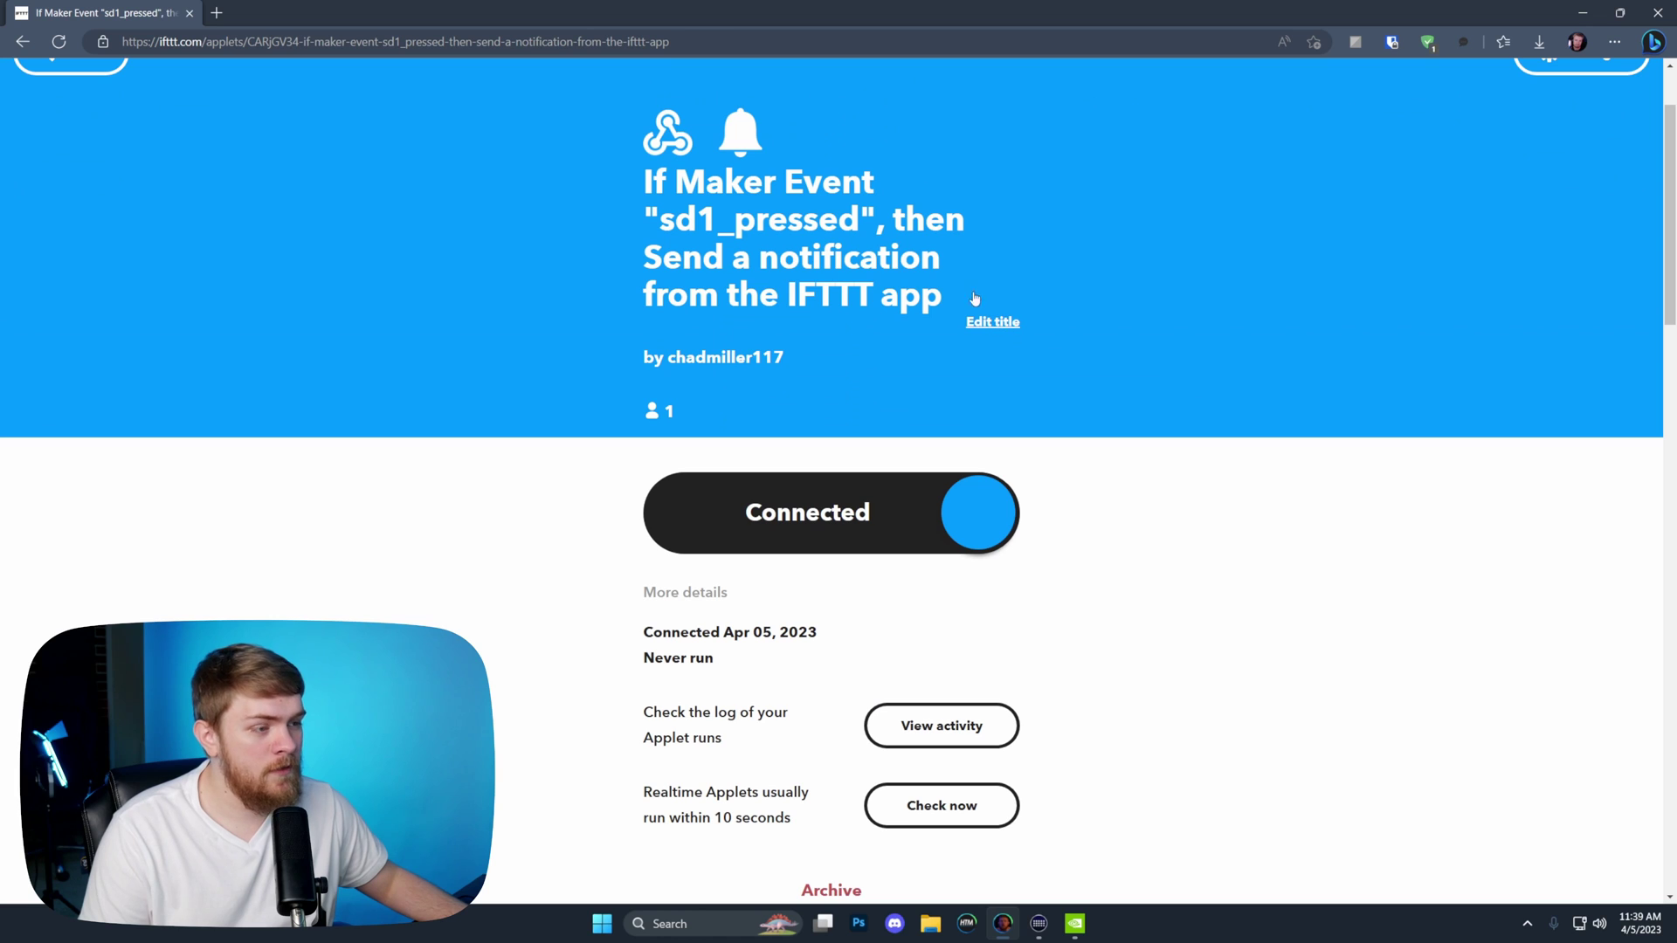
{"action": "double_click", "coordinate": [1219, 16]}
Place a Custom > IFTTT action on the second Stream Deck key, then bring the applet browser back.
{"action": "left_click", "coordinate": [1398, 65]}
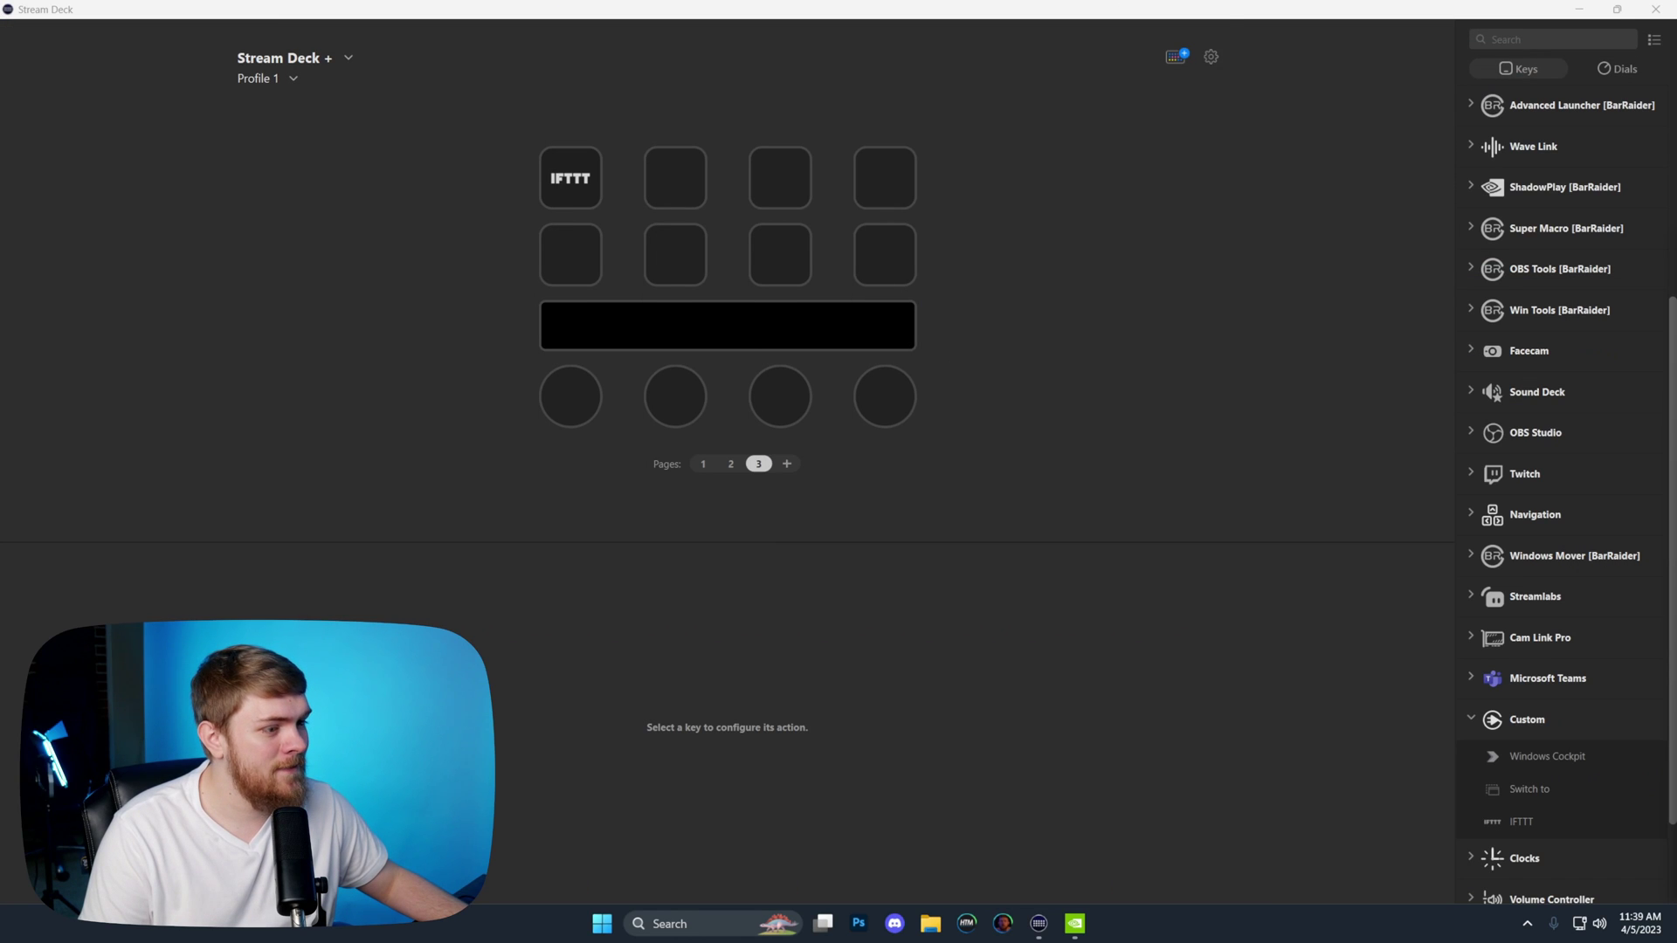
{"action": "left_click_drag", "start_coordinate": [1521, 822], "coordinate": [655, 174]}
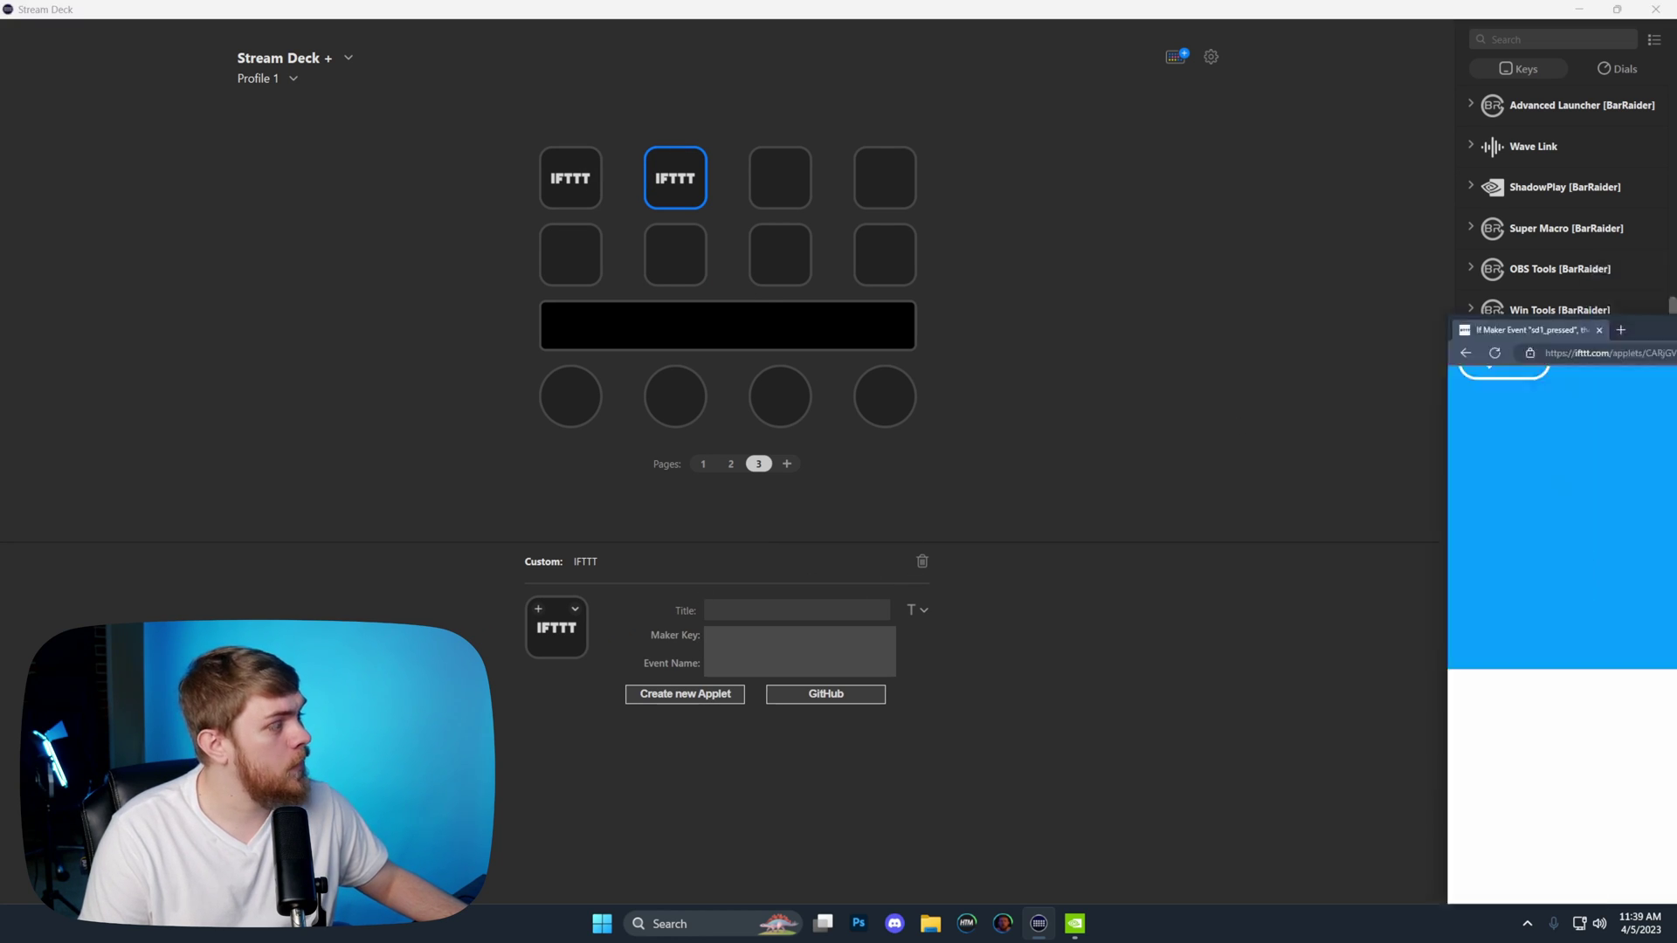
{"action": "left_click_drag", "start_coordinate": [1676, 315], "coordinate": [804, 24]}
{"action": "scroll", "coordinate": [1614, 121], "scroll_direction": "up", "scroll_amount": 2}
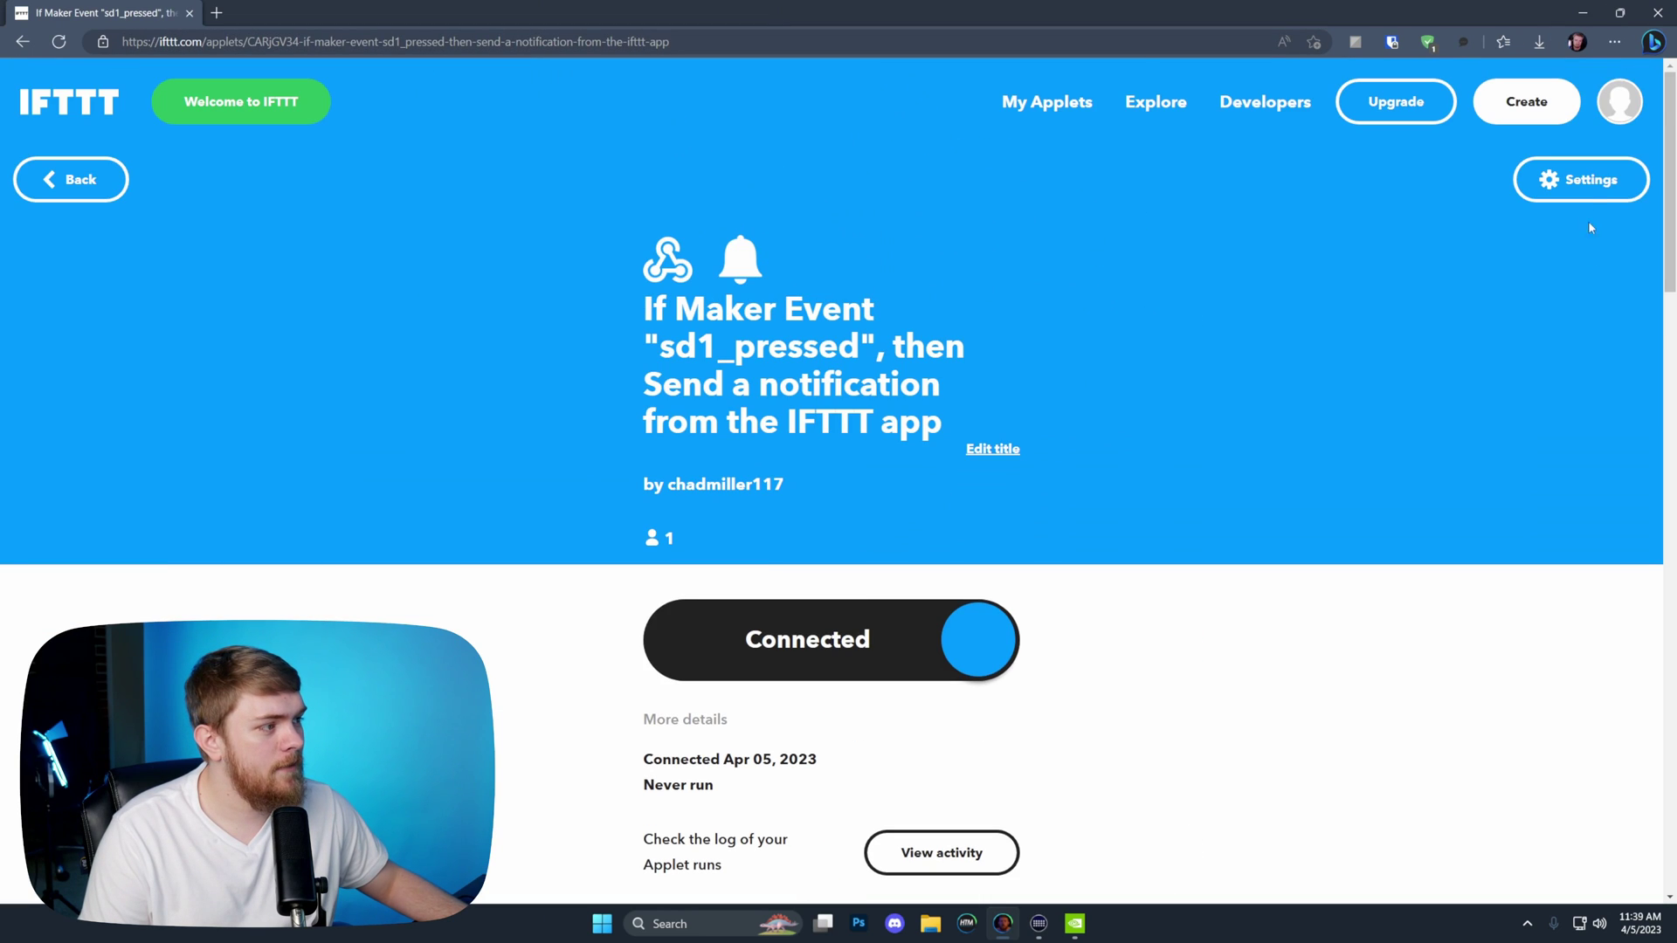
Open the Webhooks service settings from the account's My services list.
{"action": "left_click", "coordinate": [1620, 102]}
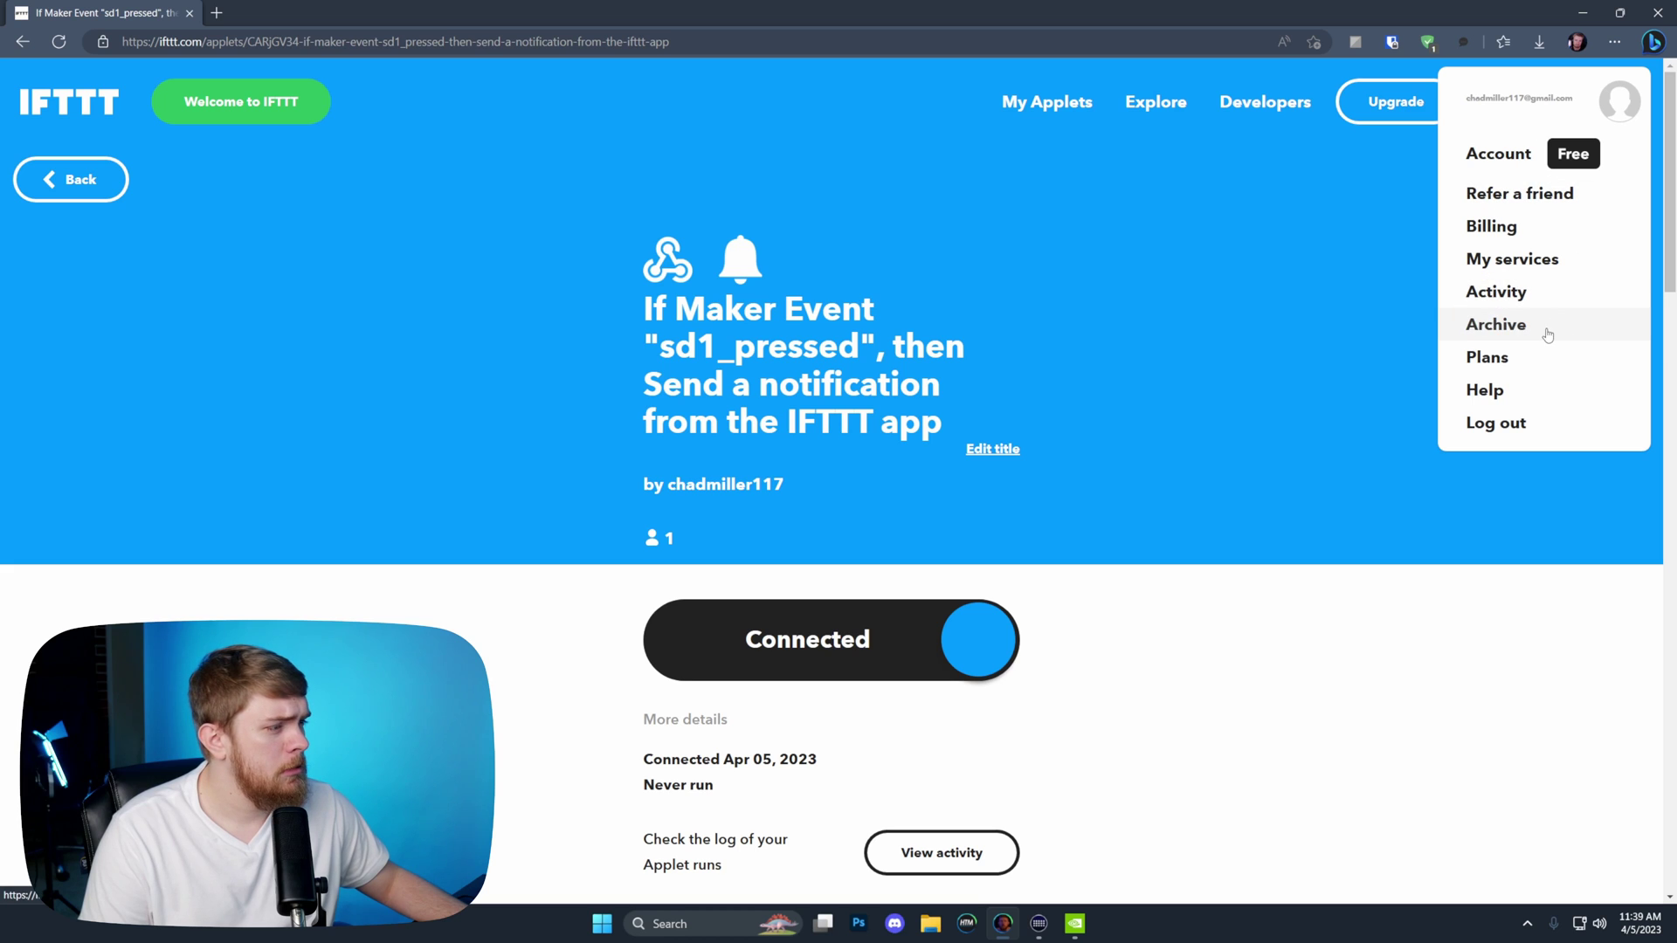
{"action": "left_click", "coordinate": [1546, 258]}
{"action": "scroll", "coordinate": [862, 637], "scroll_direction": "down", "scroll_amount": 10}
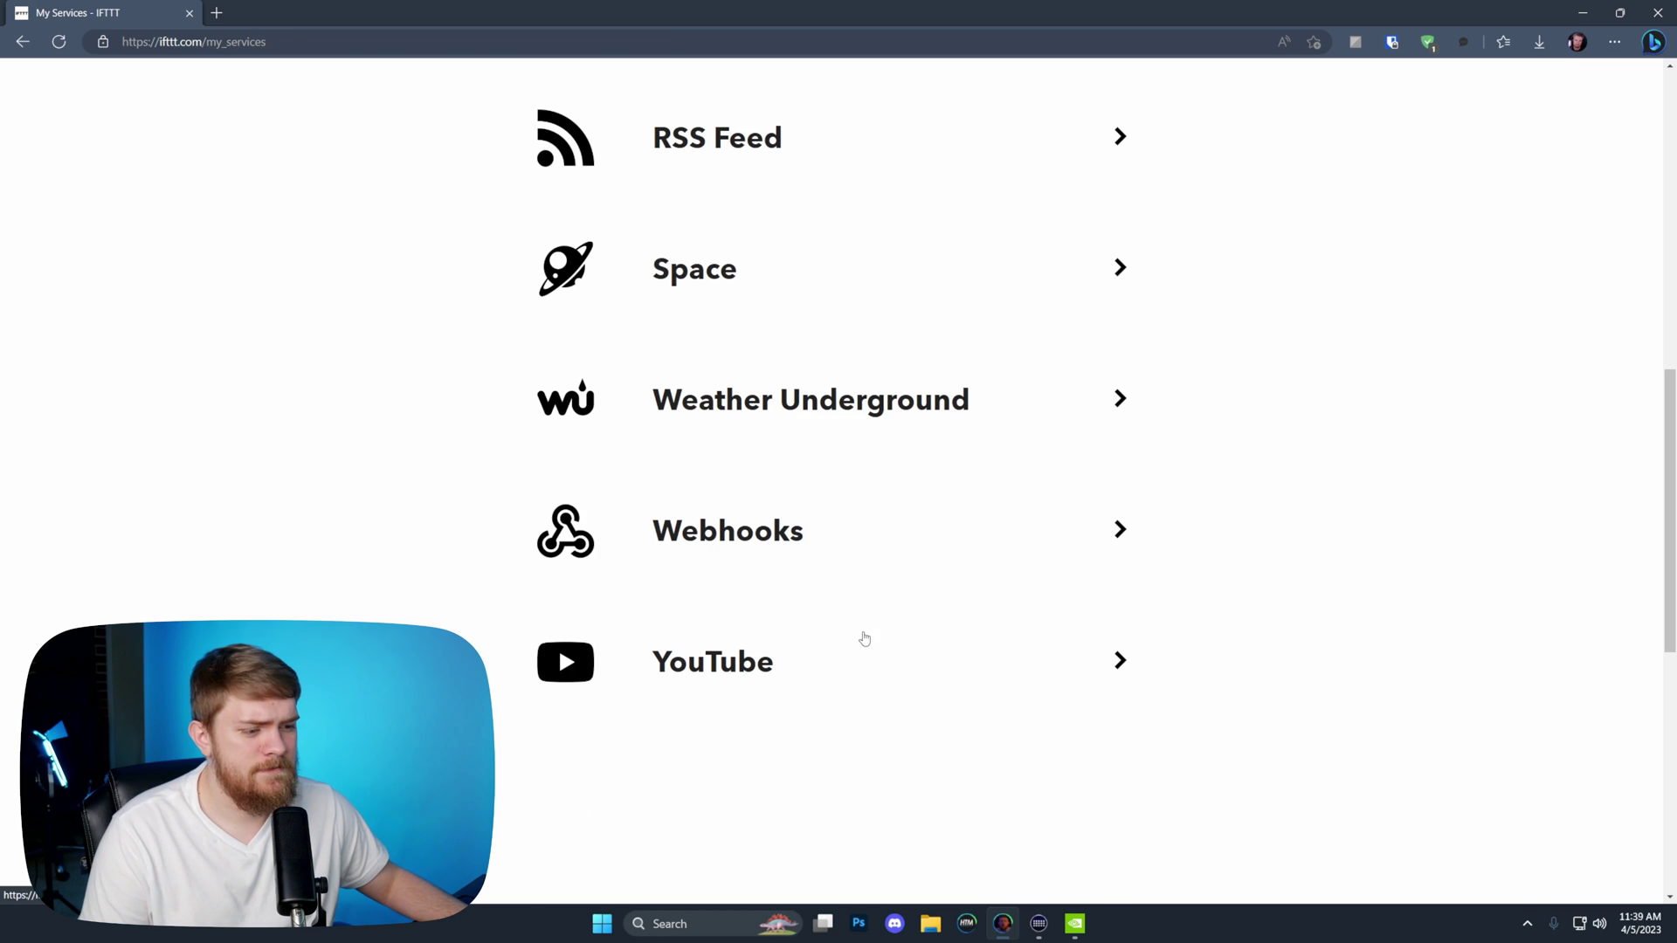
{"action": "left_click", "coordinate": [891, 528]}
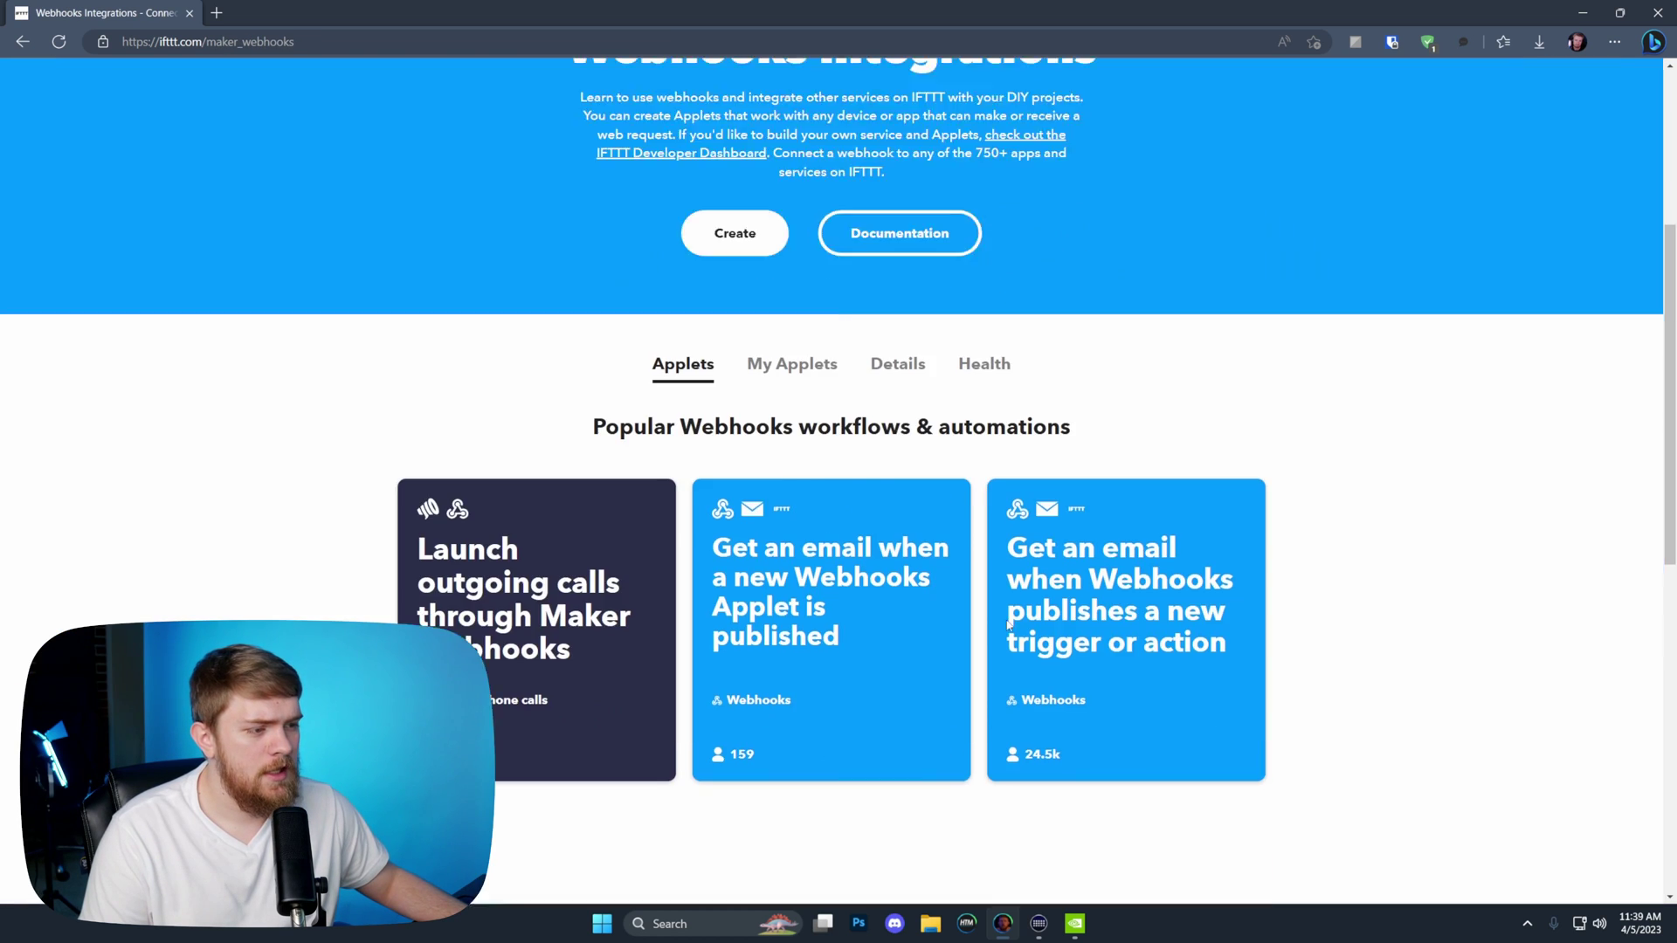
{"action": "scroll", "coordinate": [980, 599], "scroll_direction": "down", "scroll_amount": 9}
{"action": "scroll", "coordinate": [977, 589], "scroll_direction": "up", "scroll_amount": 9}
{"action": "scroll", "coordinate": [1276, 563], "scroll_direction": "up", "scroll_amount": 2}
{"action": "left_click", "coordinate": [1586, 177]}
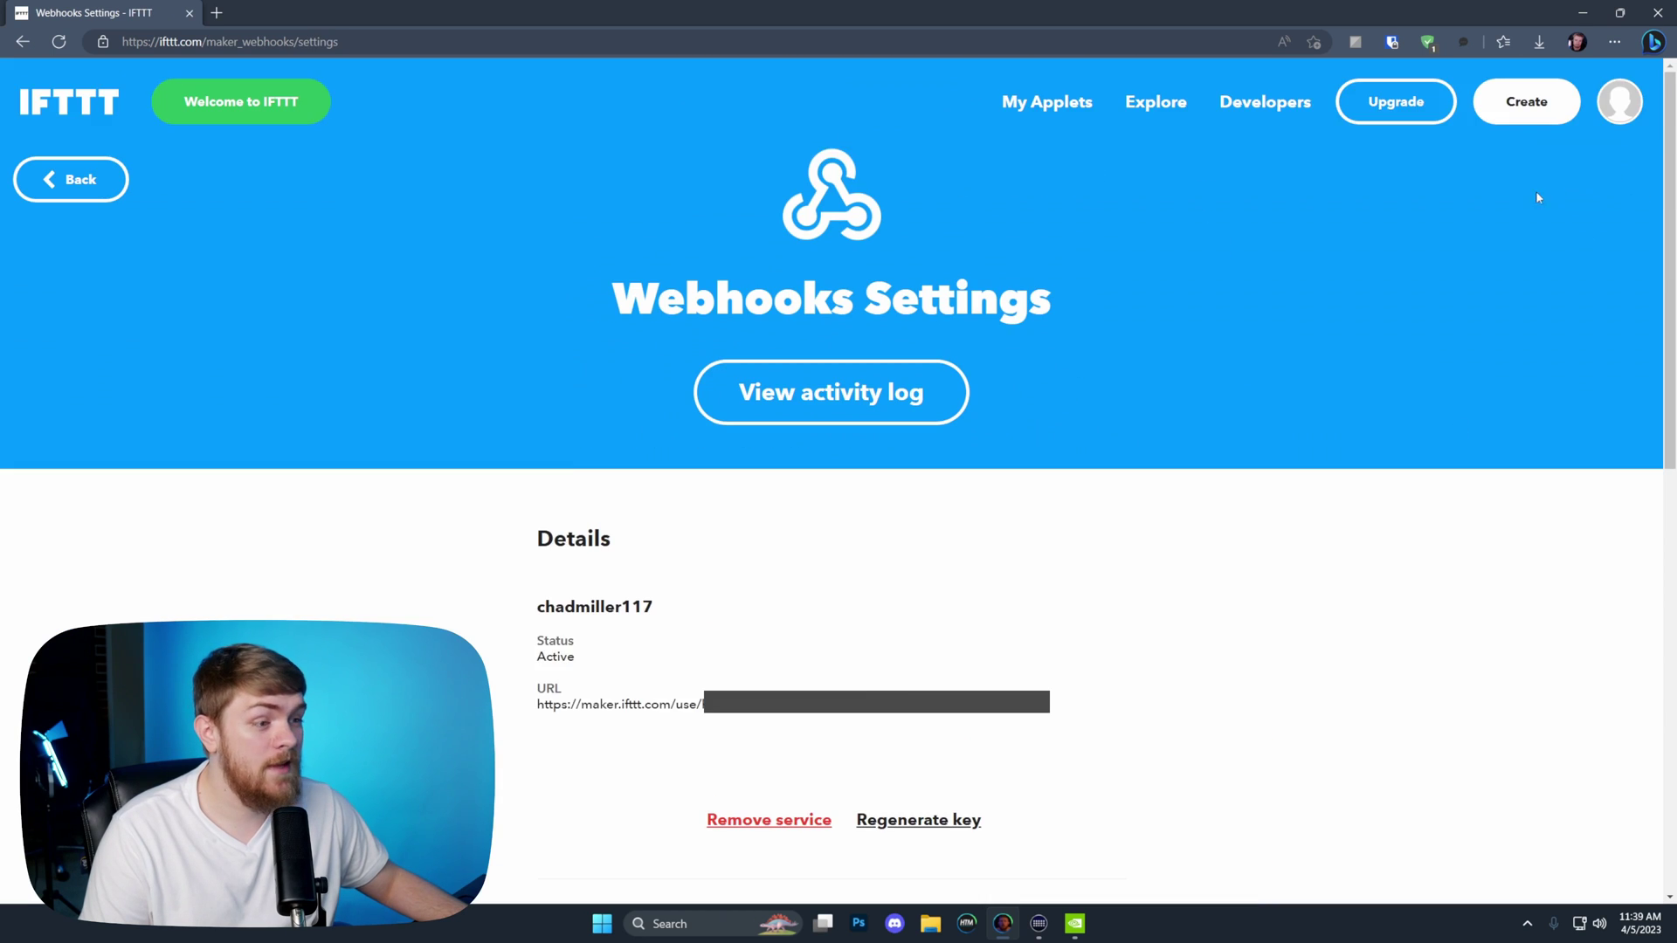
Select the webhook key in the maker URL, then minimize the browser.
{"action": "scroll", "coordinate": [962, 562], "scroll_direction": "down", "scroll_amount": 2}
{"action": "left_click_drag", "start_coordinate": [703, 577], "coordinate": [1164, 588]}
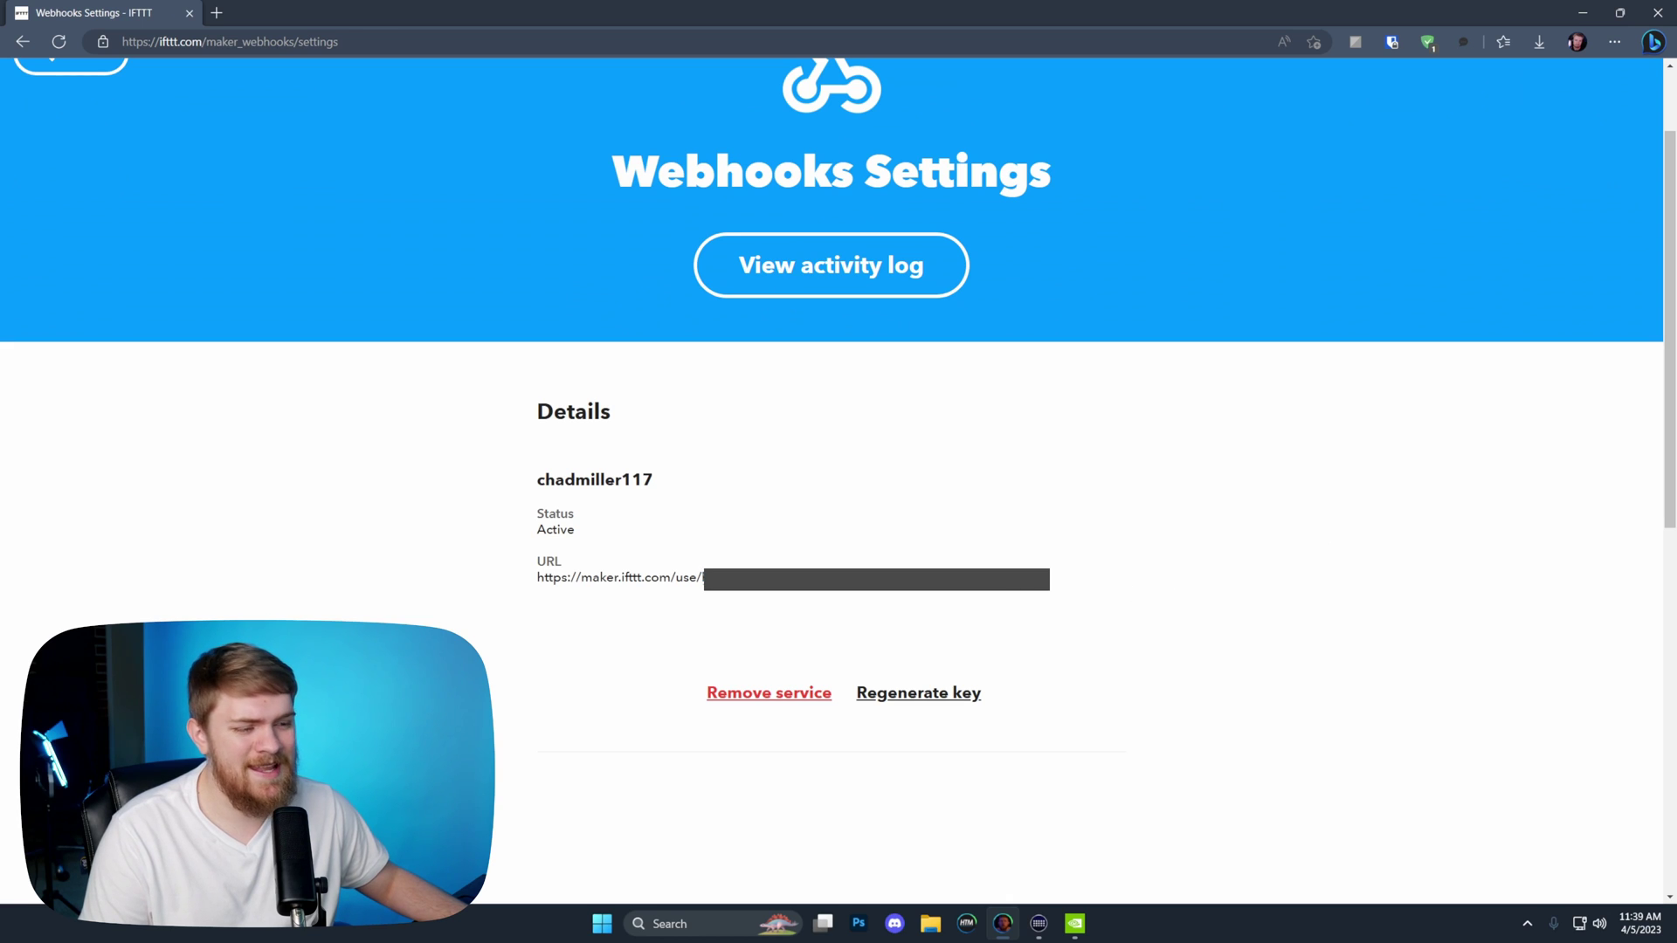
{"action": "left_click_drag", "start_coordinate": [1028, 605], "coordinate": [671, 581]}
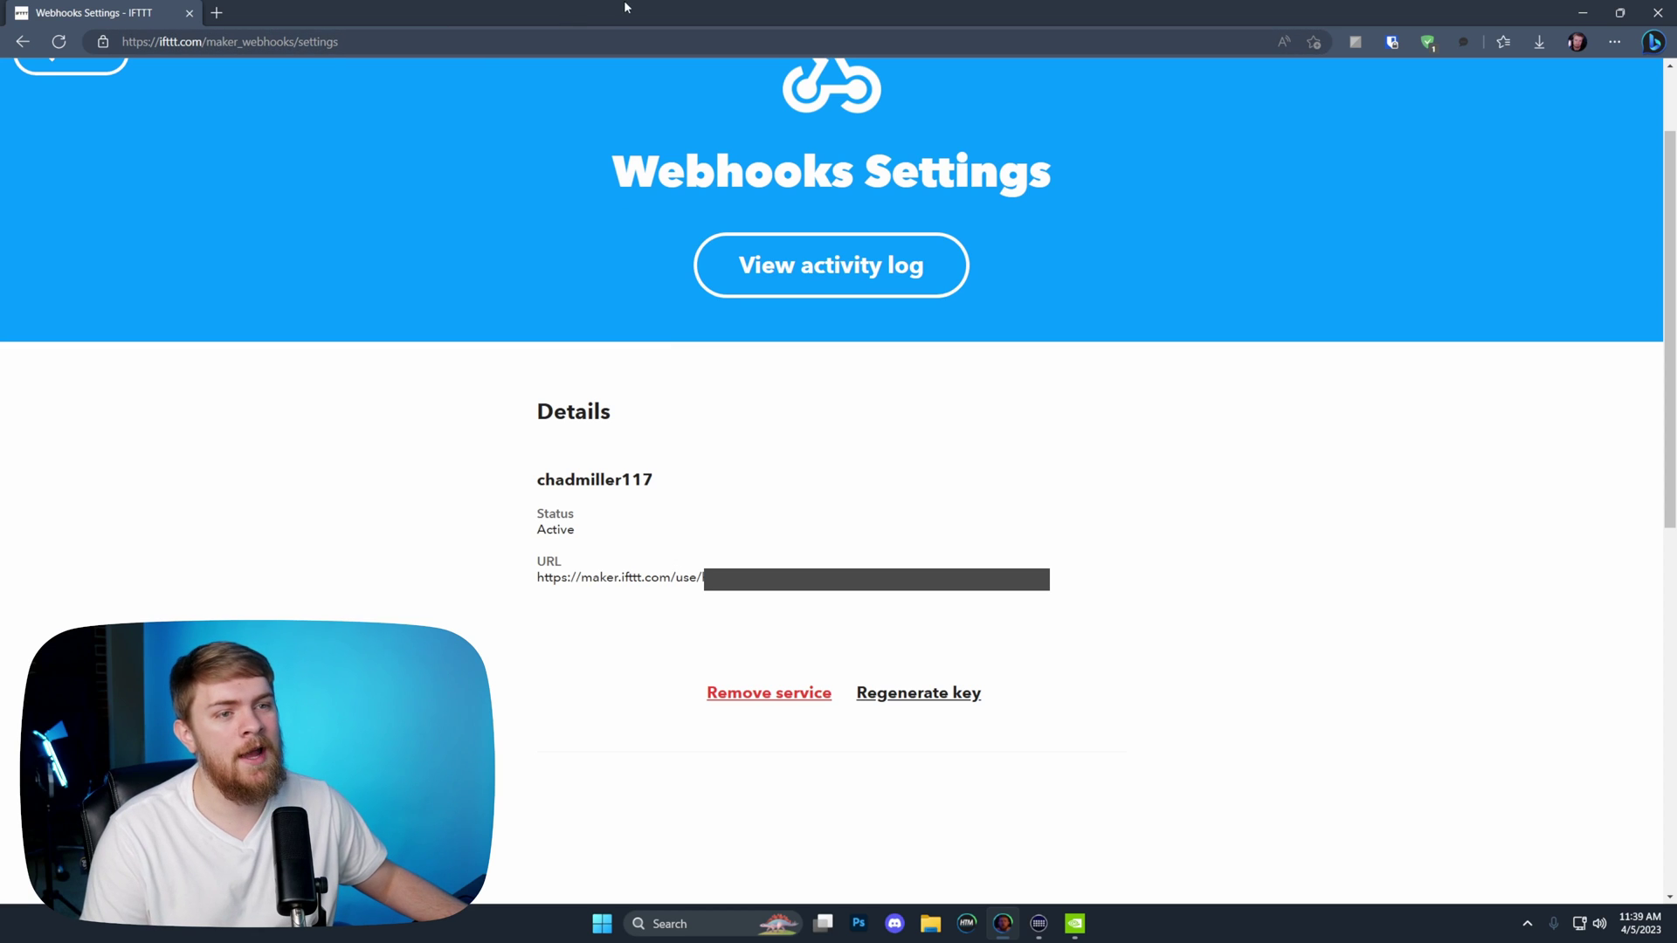
{"action": "scroll", "coordinate": [1339, 190], "scroll_direction": "up", "scroll_amount": 2}
{"action": "left_click", "coordinate": [1583, 12]}
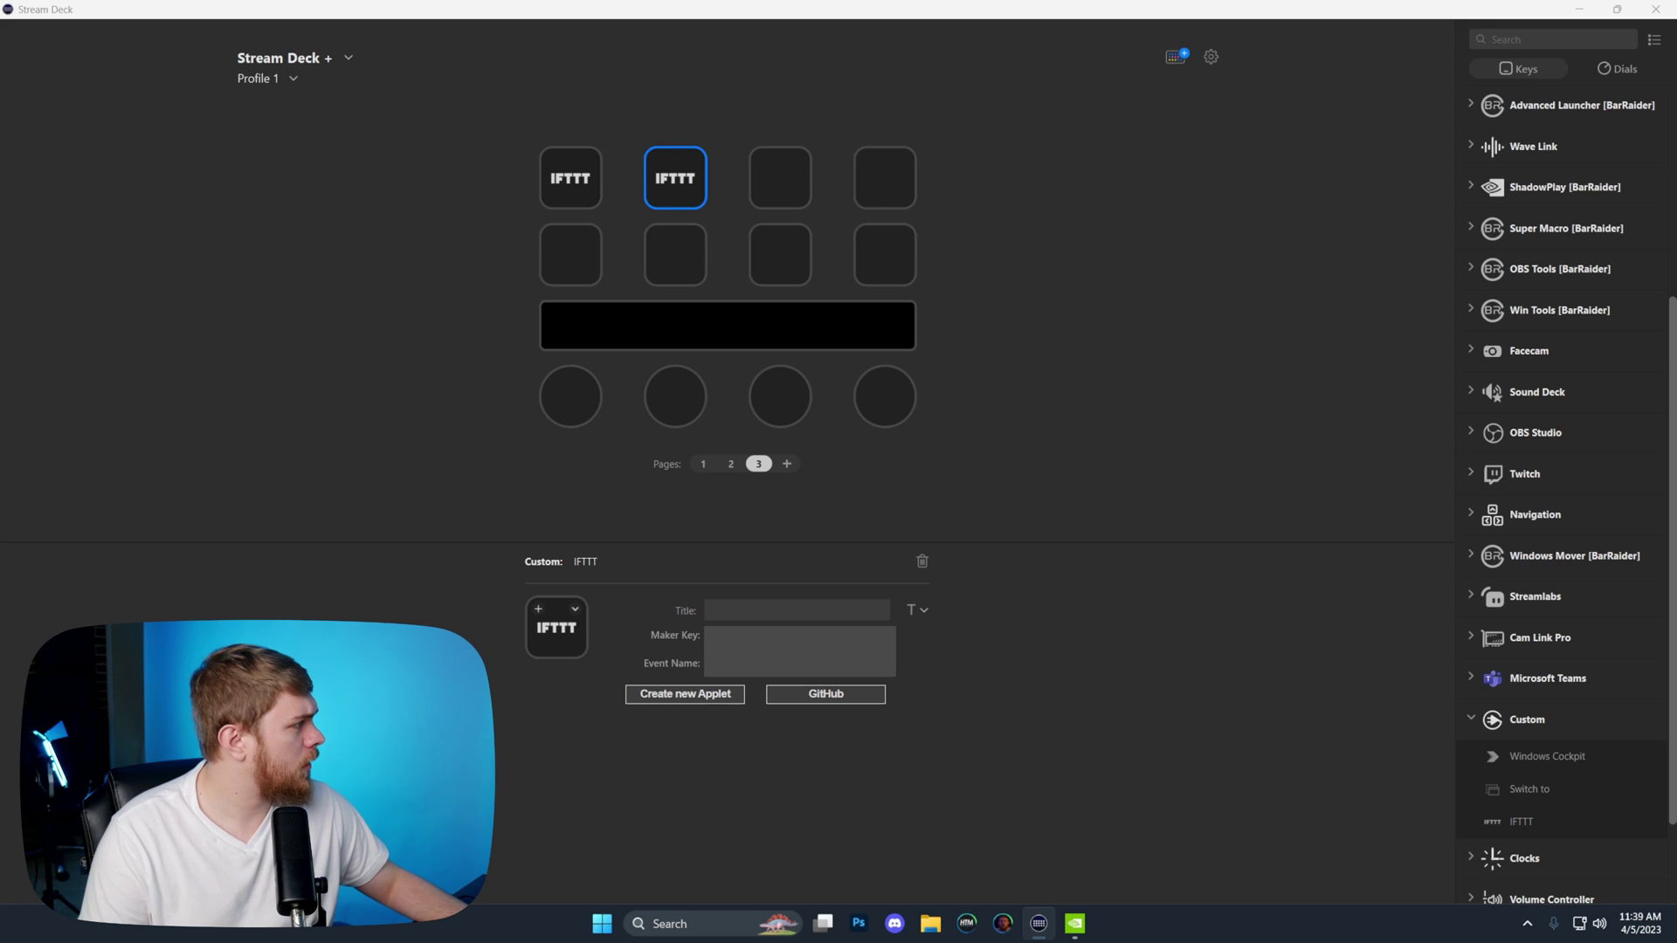
{"action": "key", "text": "alt+Tab"}
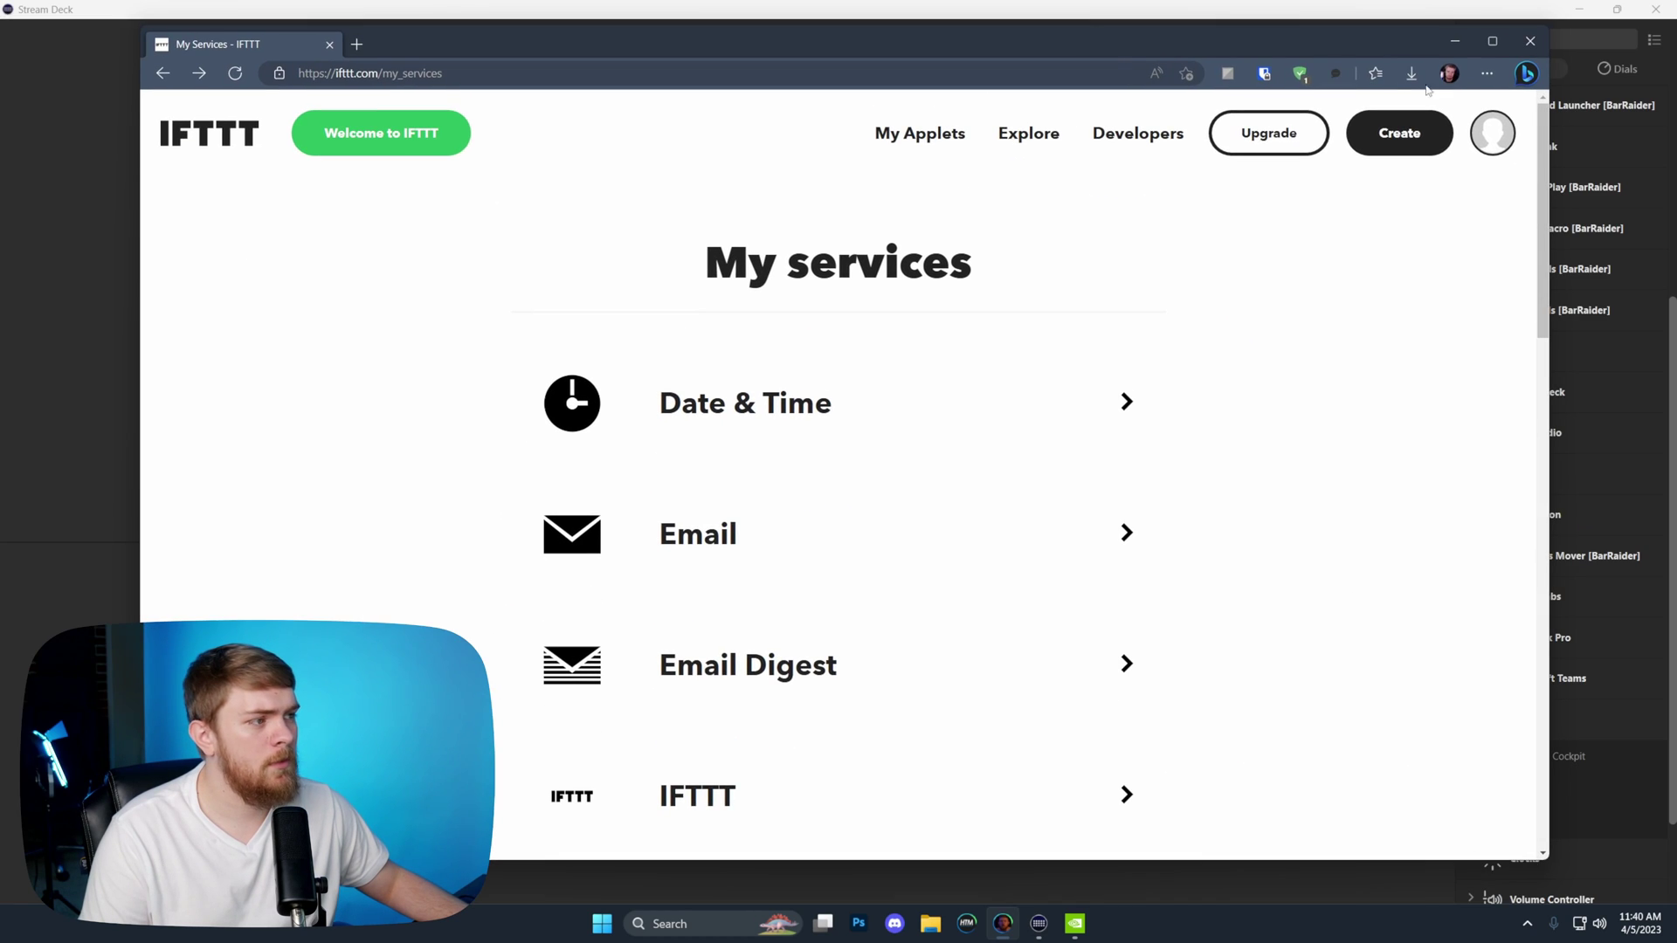
{"action": "left_click", "coordinate": [1501, 48]}
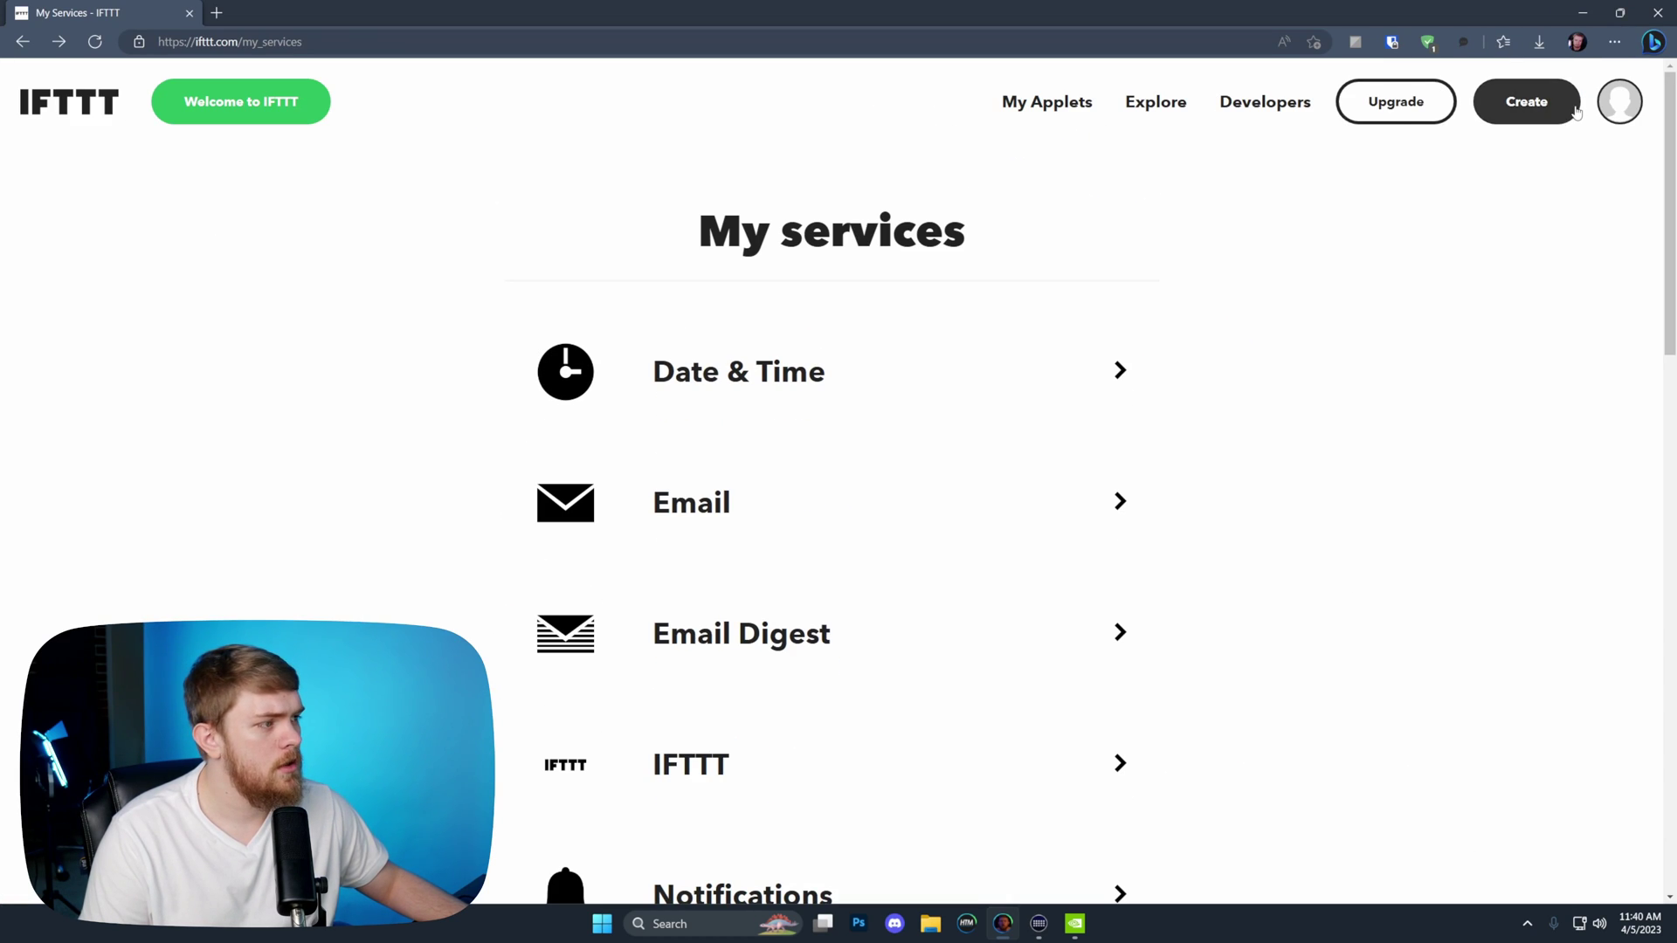
{"action": "left_click", "coordinate": [1039, 109]}
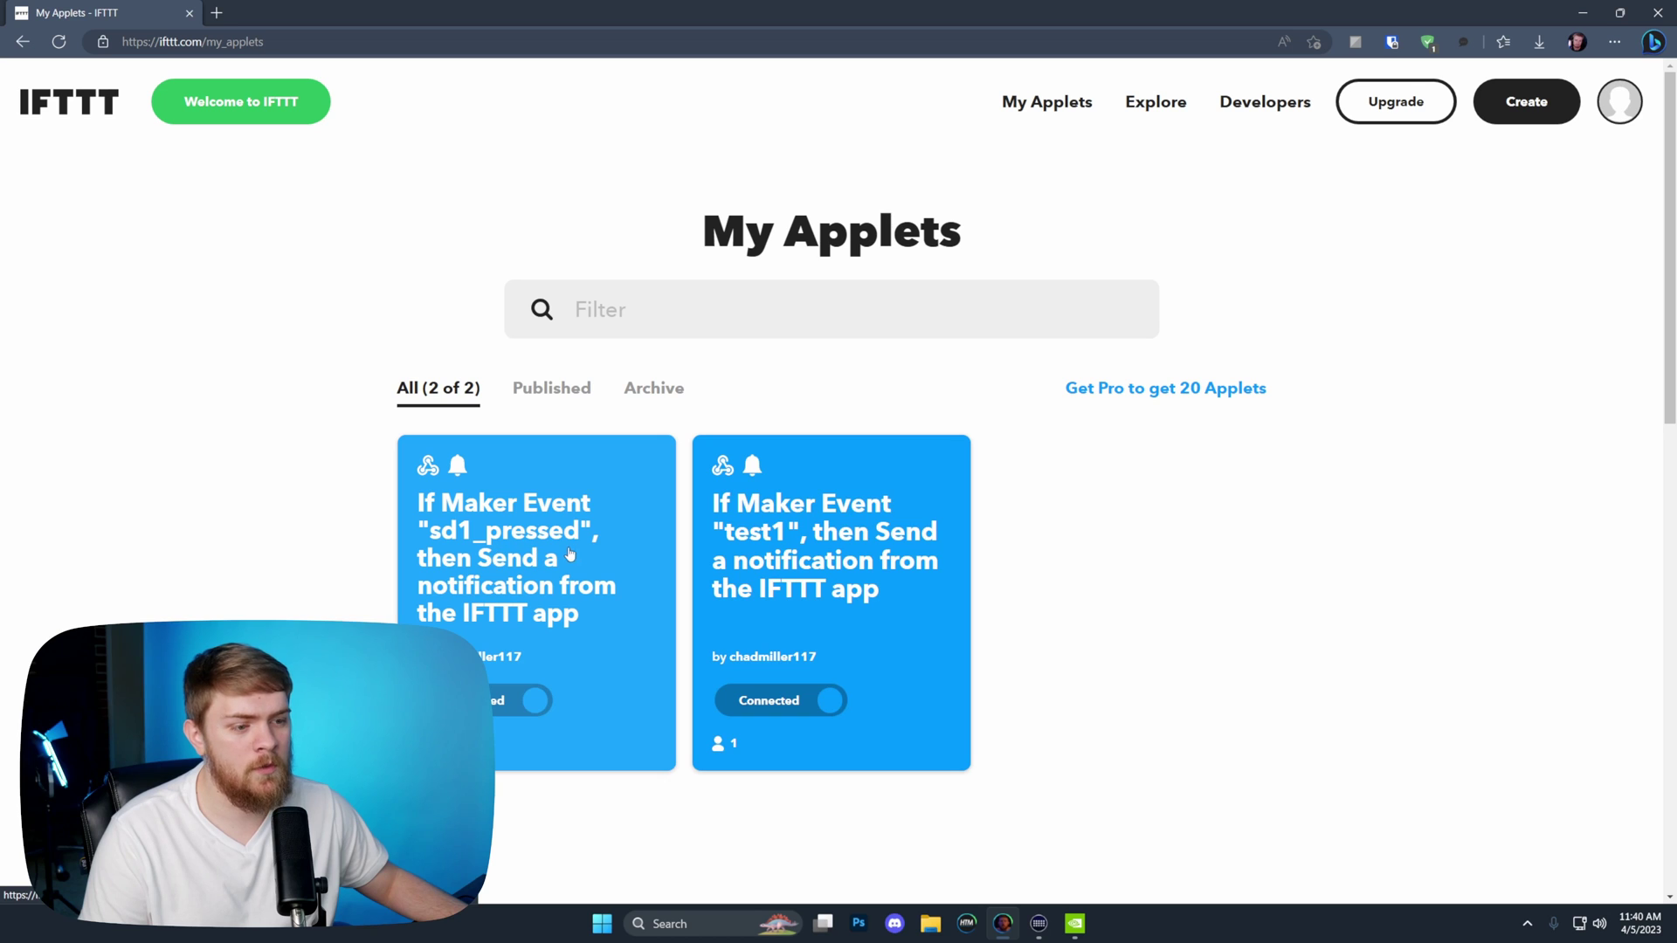
{"action": "left_click", "coordinate": [1583, 12]}
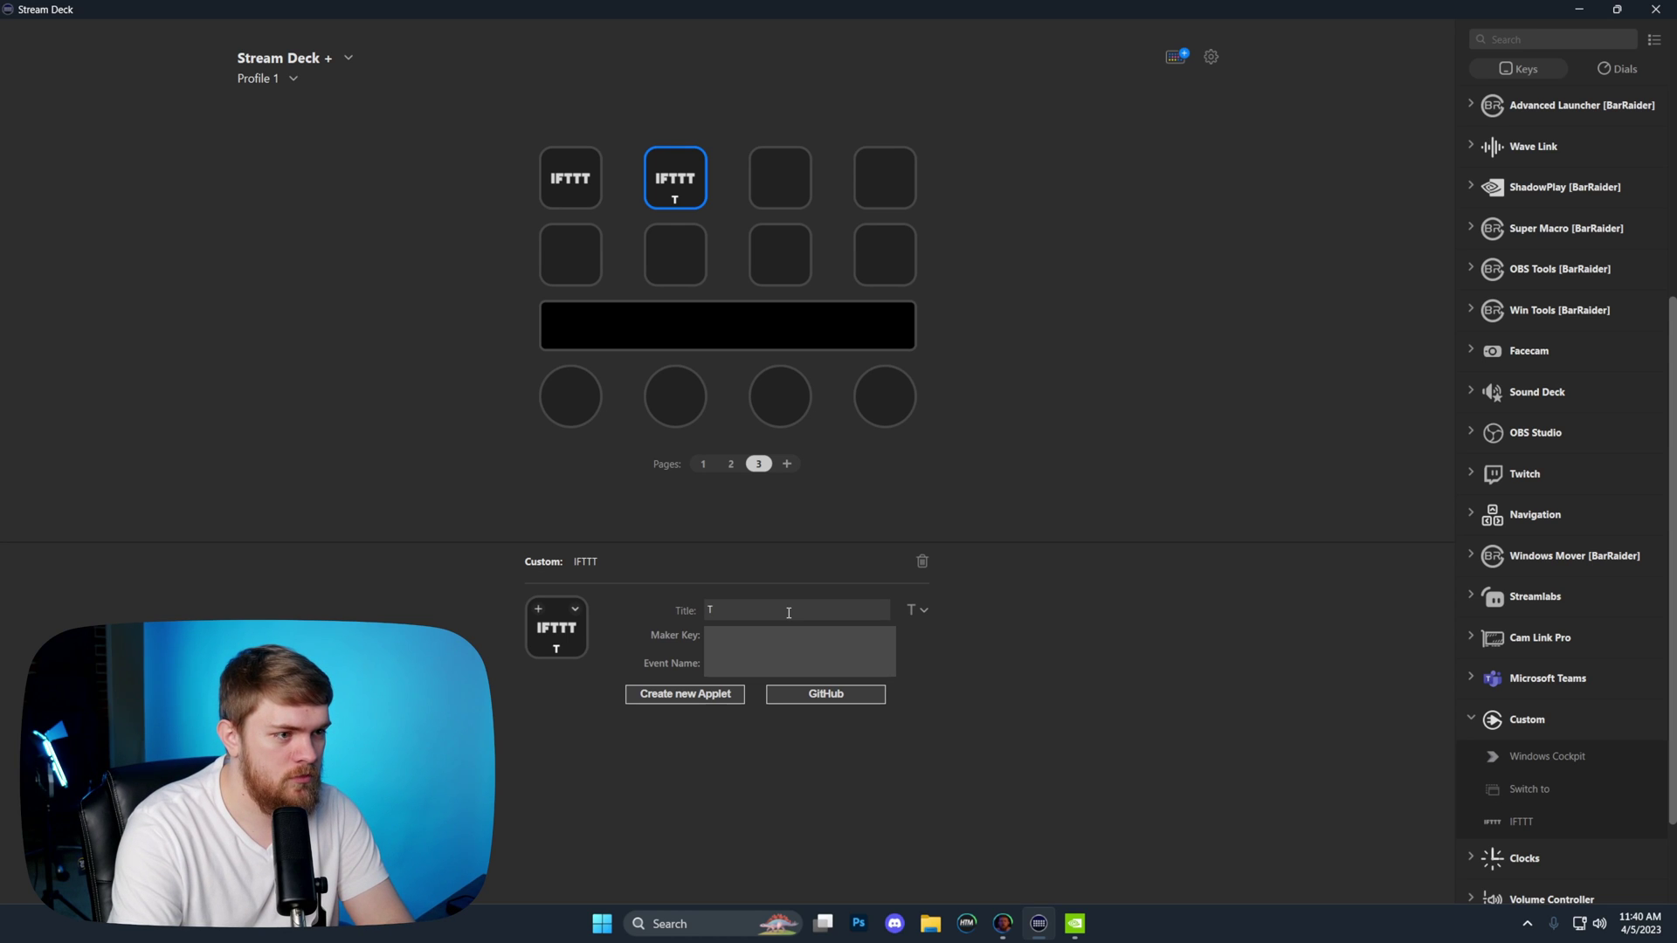
Finish the second IFTTT key's title as 'Takeout' and start a second title line.
{"action": "type", "text": "out"}
{"action": "key", "text": "Return"}
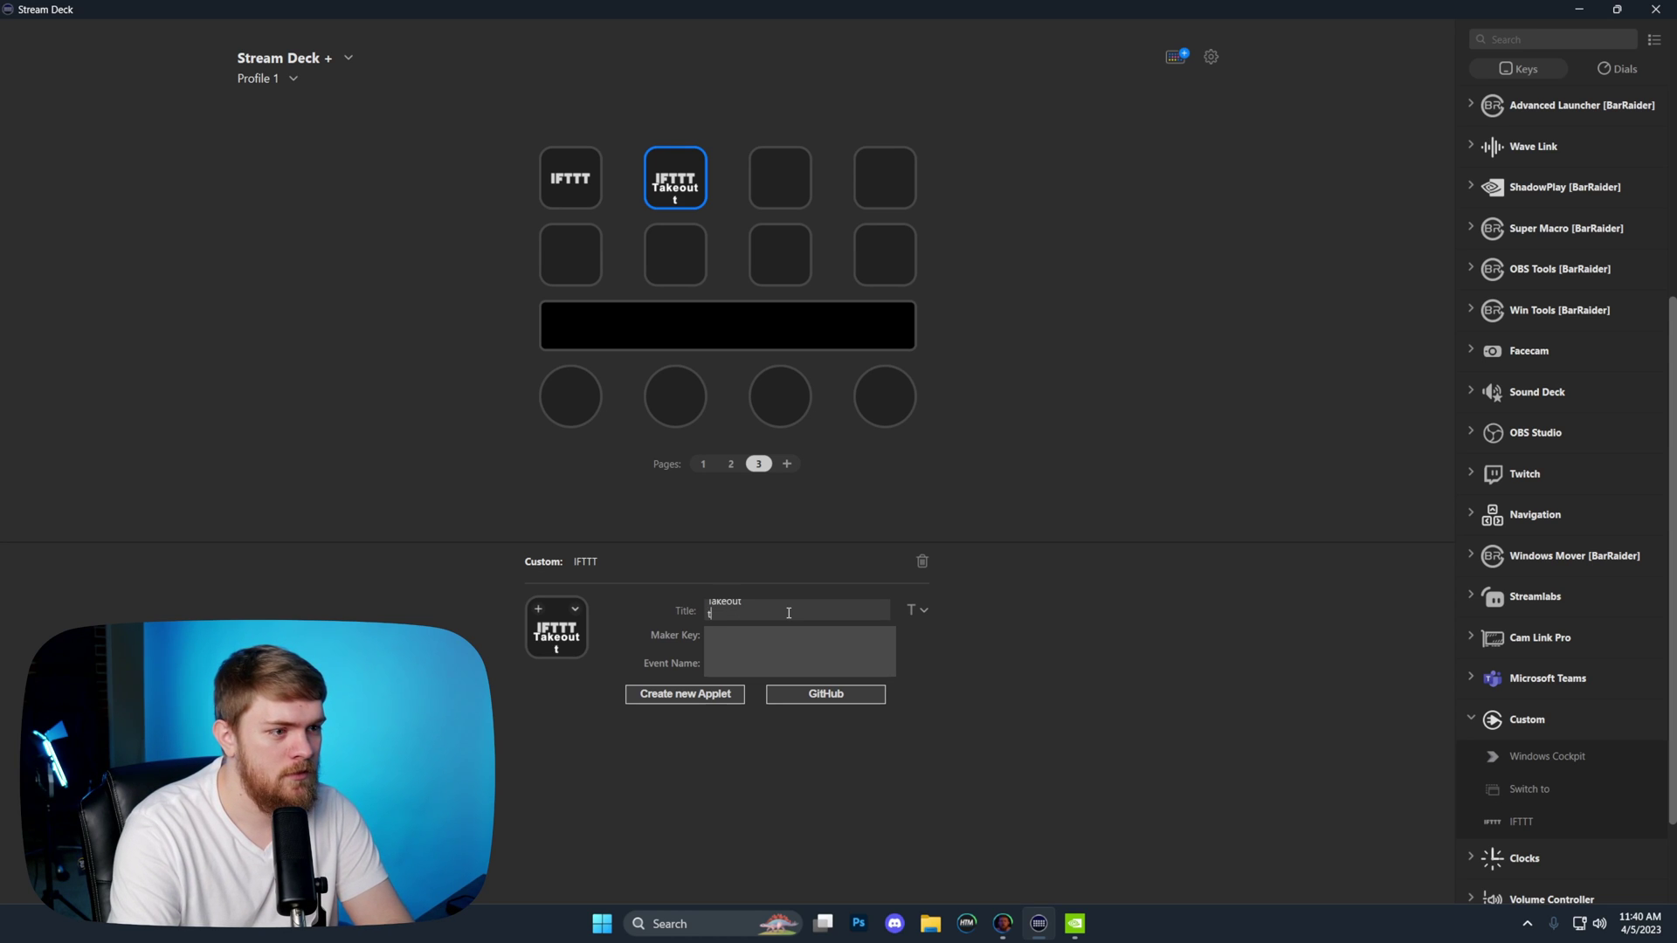